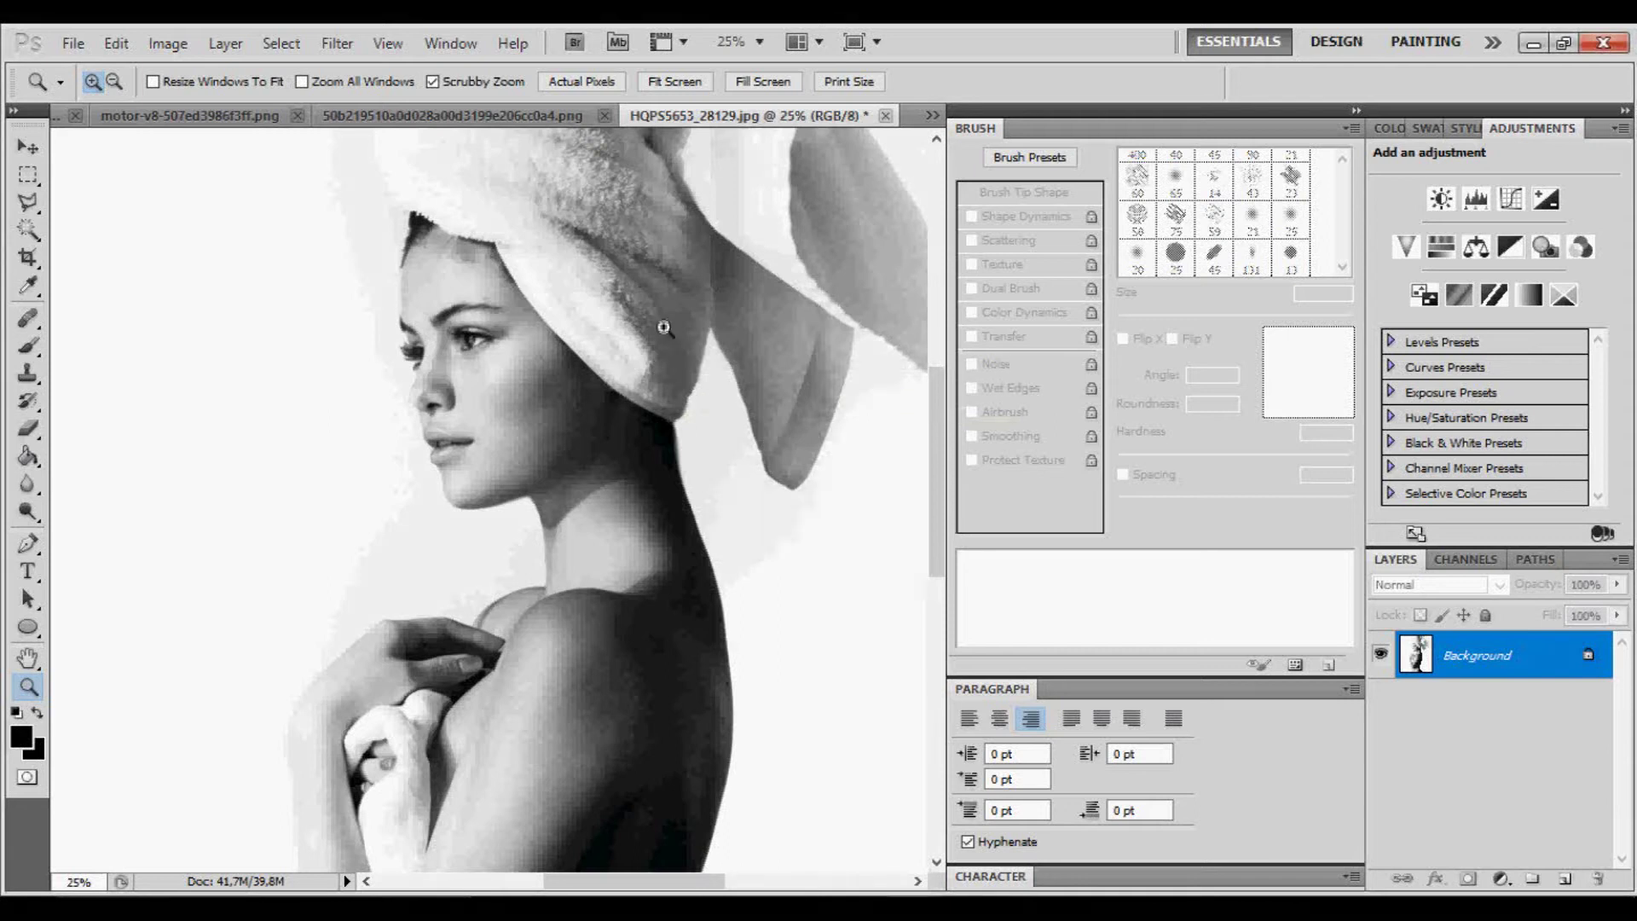
- Zoom out to the whole portrait and create a Background copy layer above the original
{"action": "left_click", "coordinate": [115, 82]}
{"action": "left_click", "coordinate": [284, 248]}
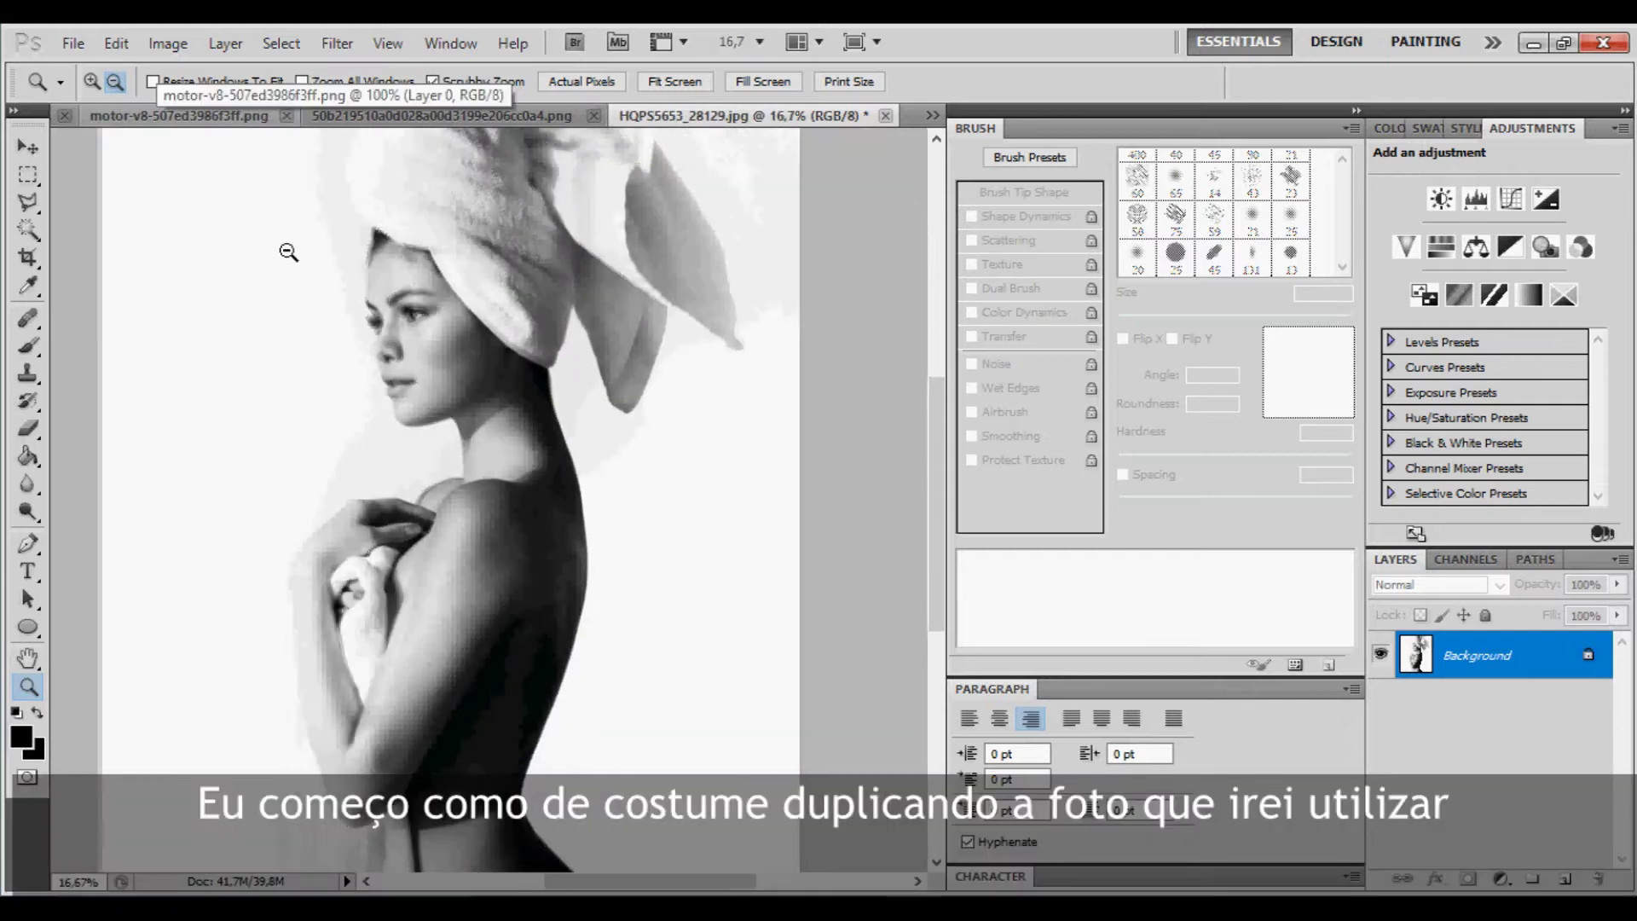
{"action": "left_click", "coordinate": [512, 376]}
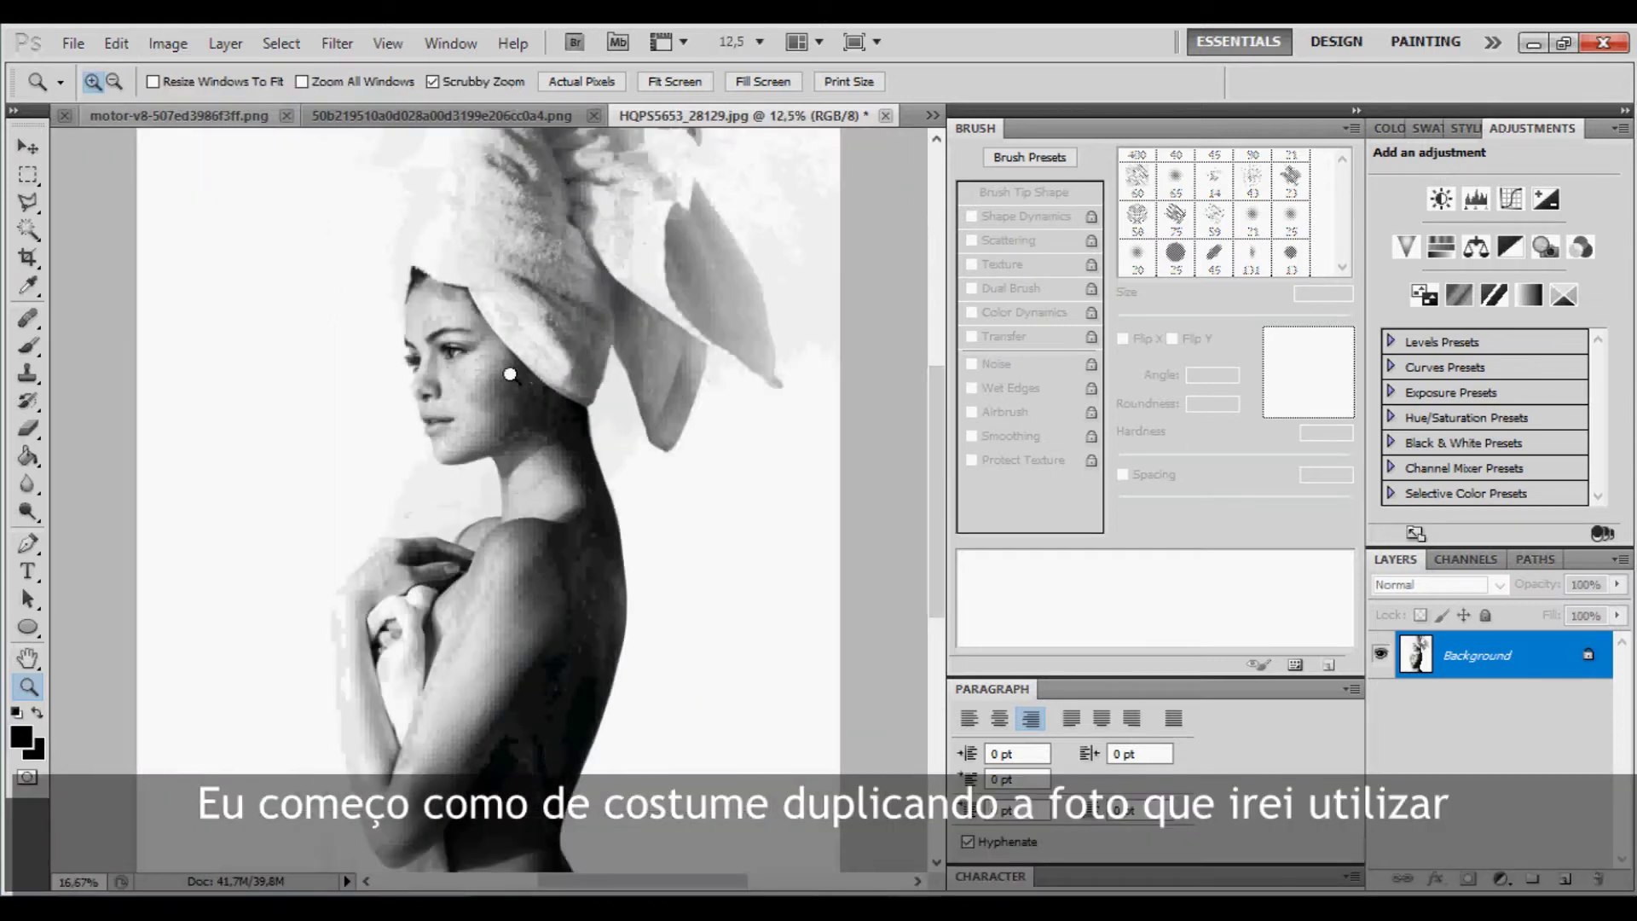
{"action": "right_click", "coordinate": [1473, 654]}
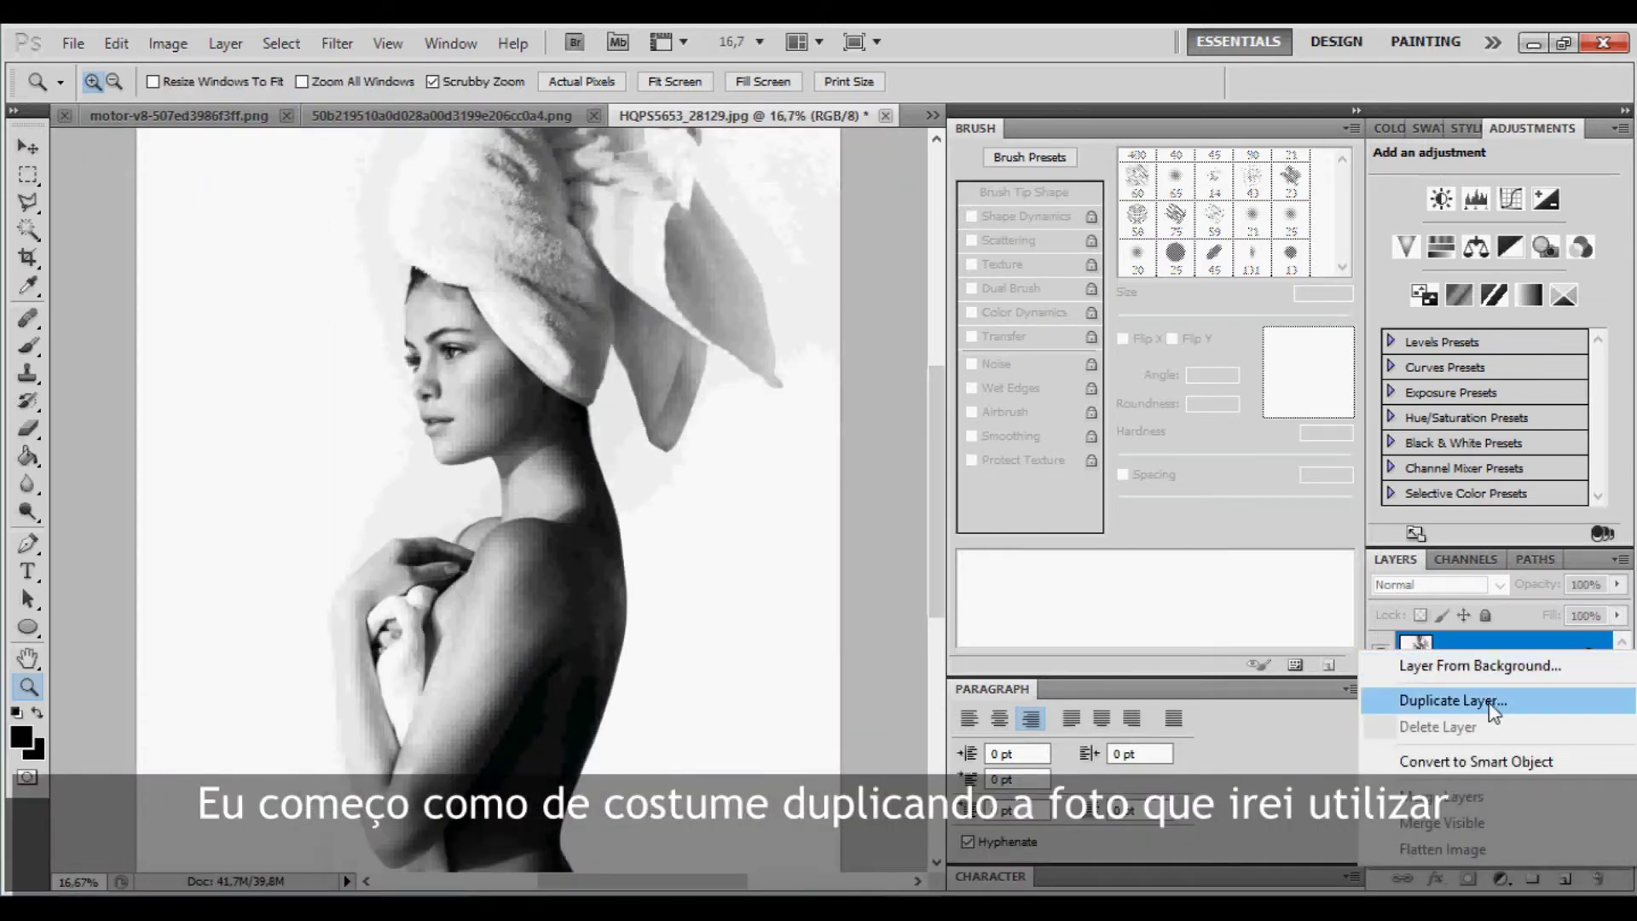
{"action": "left_click", "coordinate": [1453, 700]}
{"action": "left_click", "coordinate": [1047, 294]}
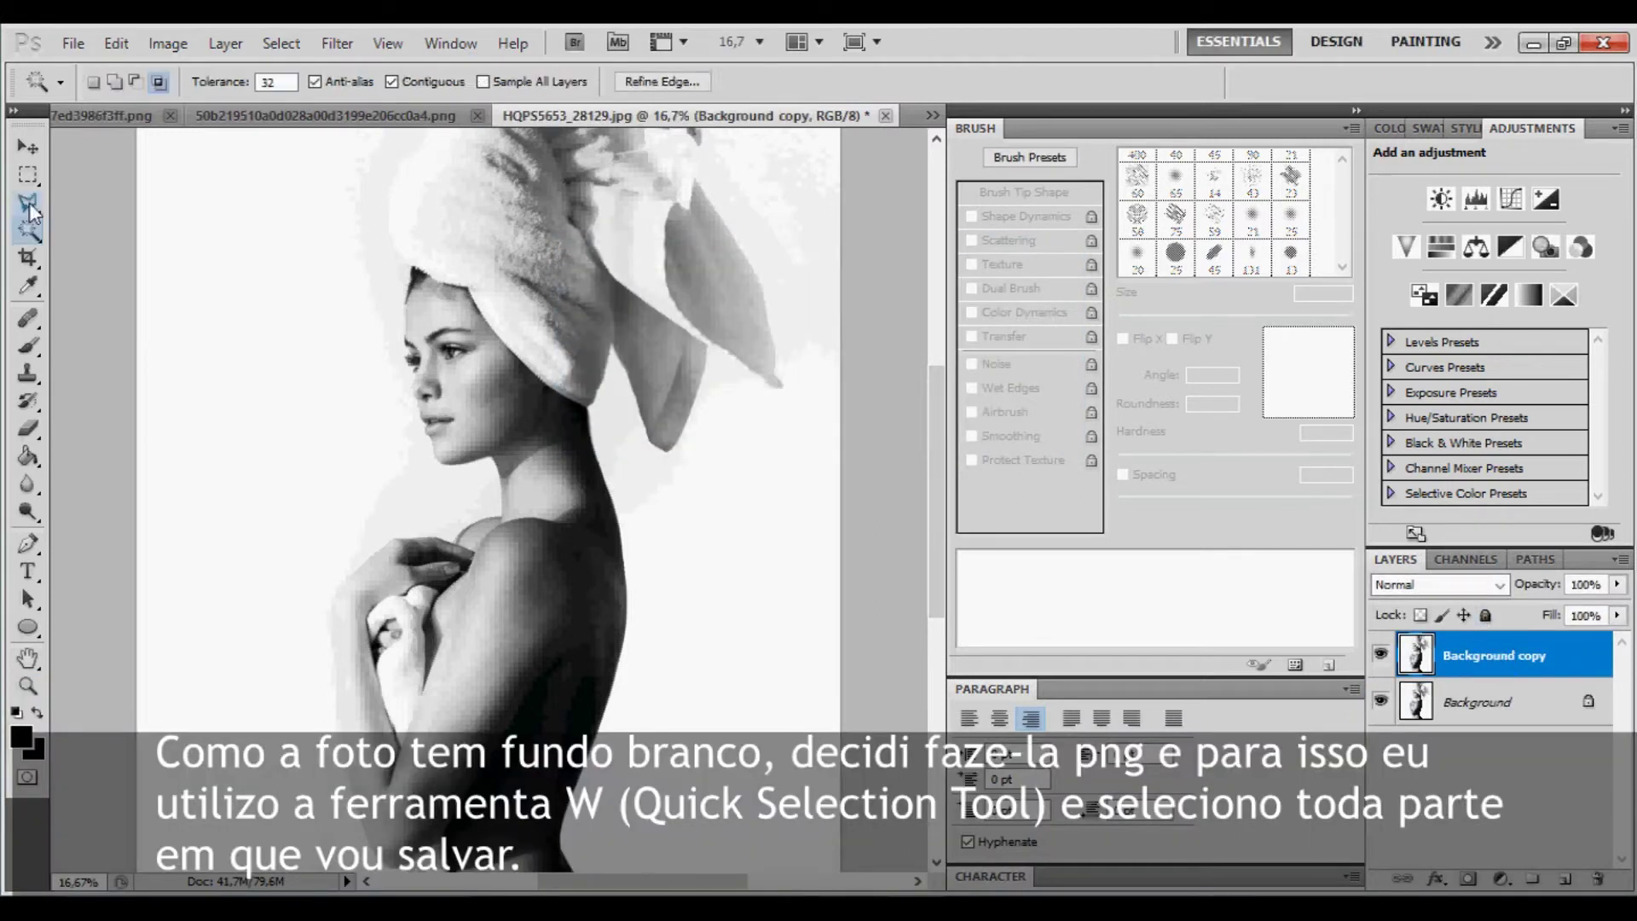
- Quick-select the woman and her towel turban, then copy and paste her onto Layer 1
{"action": "left_click_drag", "start_coordinate": [28, 230], "coordinate": [128, 227]}
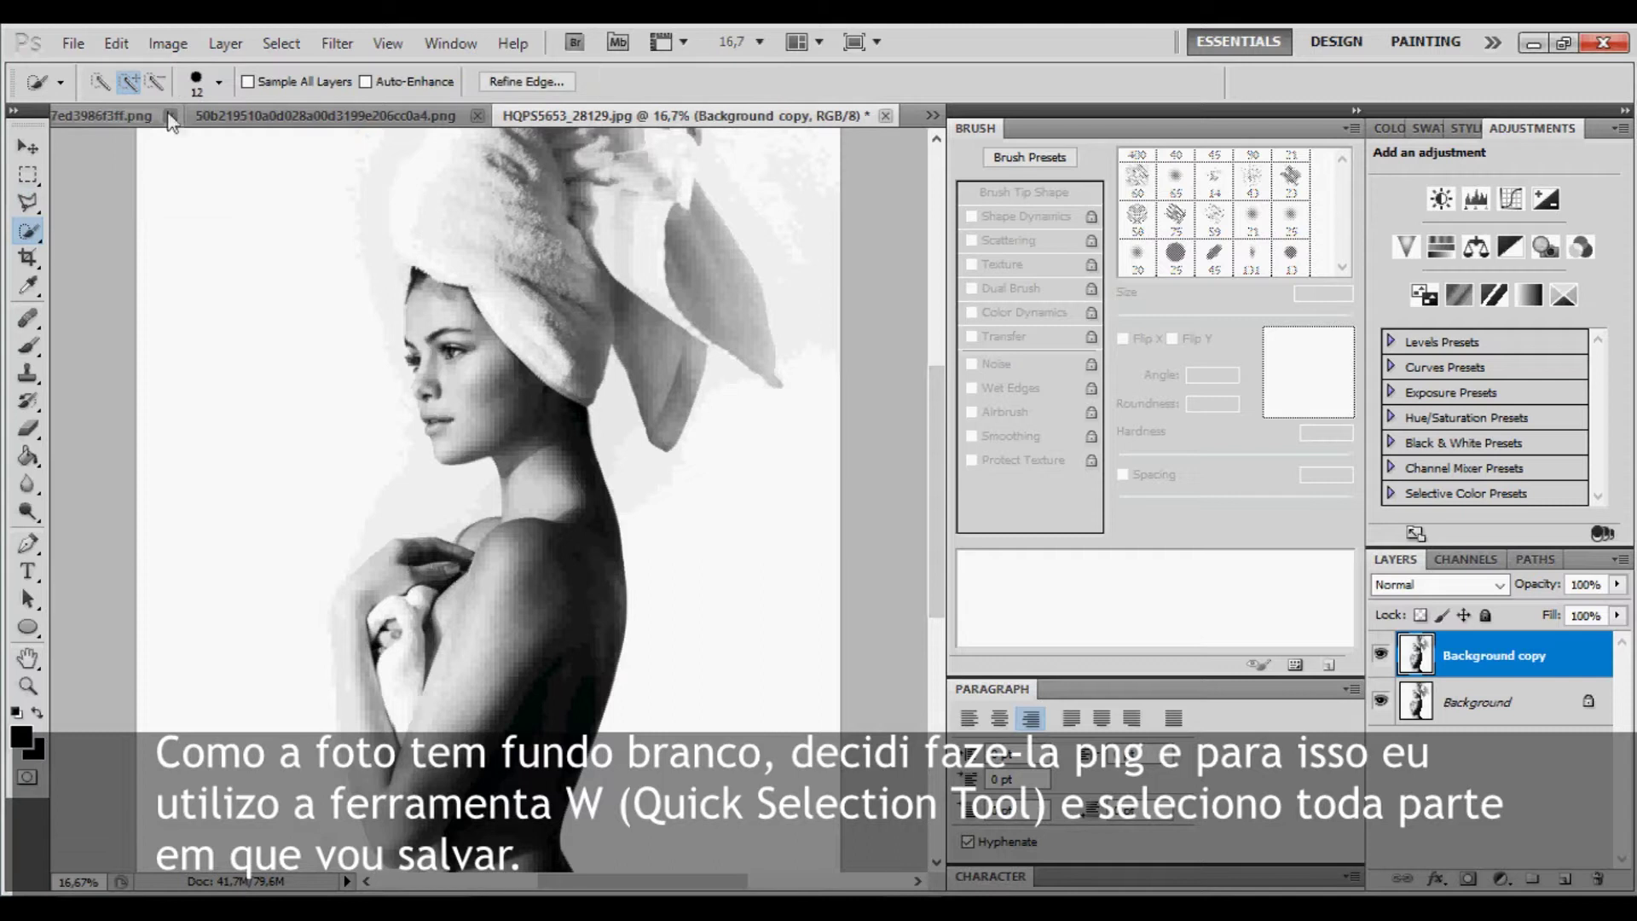
{"action": "left_click_drag", "start_coordinate": [516, 221], "coordinate": [457, 282]}
{"action": "mouse_move", "coordinate": [536, 579]}
{"action": "left_mouse_down"}
{"action": "mouse_move", "coordinate": [475, 665]}
{"action": "mouse_move", "coordinate": [384, 585]}
{"action": "mouse_move", "coordinate": [418, 553]}
{"action": "mouse_move", "coordinate": [358, 683]}
{"action": "mouse_move", "coordinate": [635, 247]}
{"action": "left_mouse_up"}
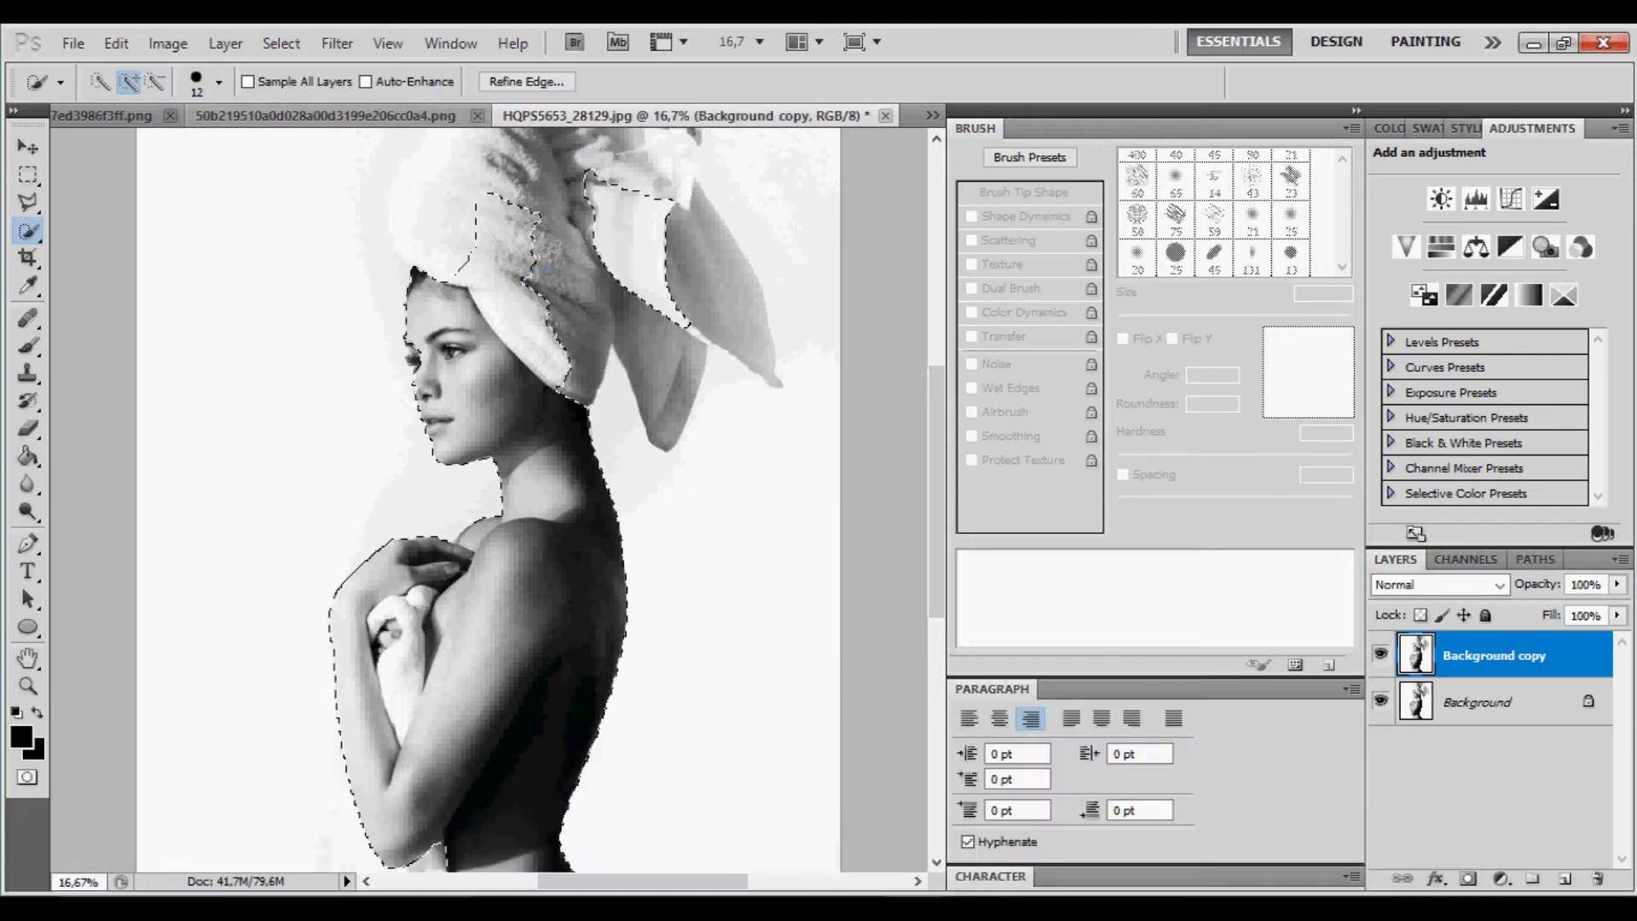
{"action": "left_click_drag", "start_coordinate": [937, 435], "coordinate": [902, 357]}
{"action": "mouse_move", "coordinate": [648, 597]}
{"action": "left_mouse_down"}
{"action": "mouse_move", "coordinate": [687, 336]}
{"action": "mouse_move", "coordinate": [717, 493]}
{"action": "mouse_move", "coordinate": [439, 365]}
{"action": "mouse_move", "coordinate": [680, 347]}
{"action": "mouse_move", "coordinate": [683, 317]}
{"action": "left_mouse_up"}
{"action": "left_click_drag", "start_coordinate": [921, 375], "coordinate": [926, 416]}
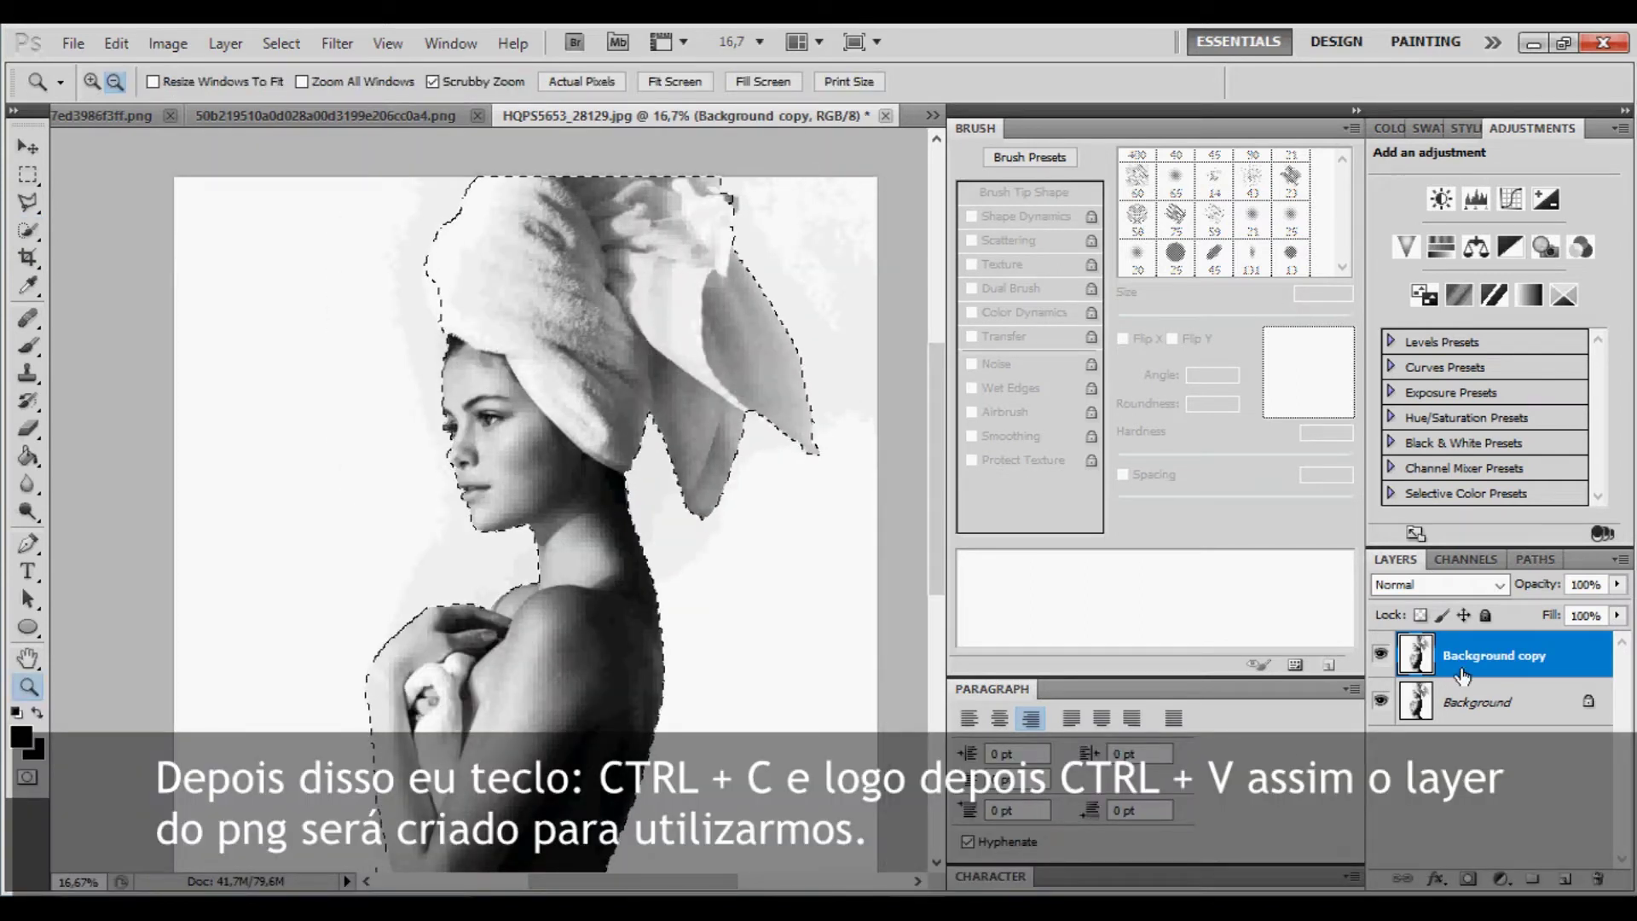
{"action": "key", "text": "ctrl+c"}
{"action": "key", "text": "ctrl+v"}
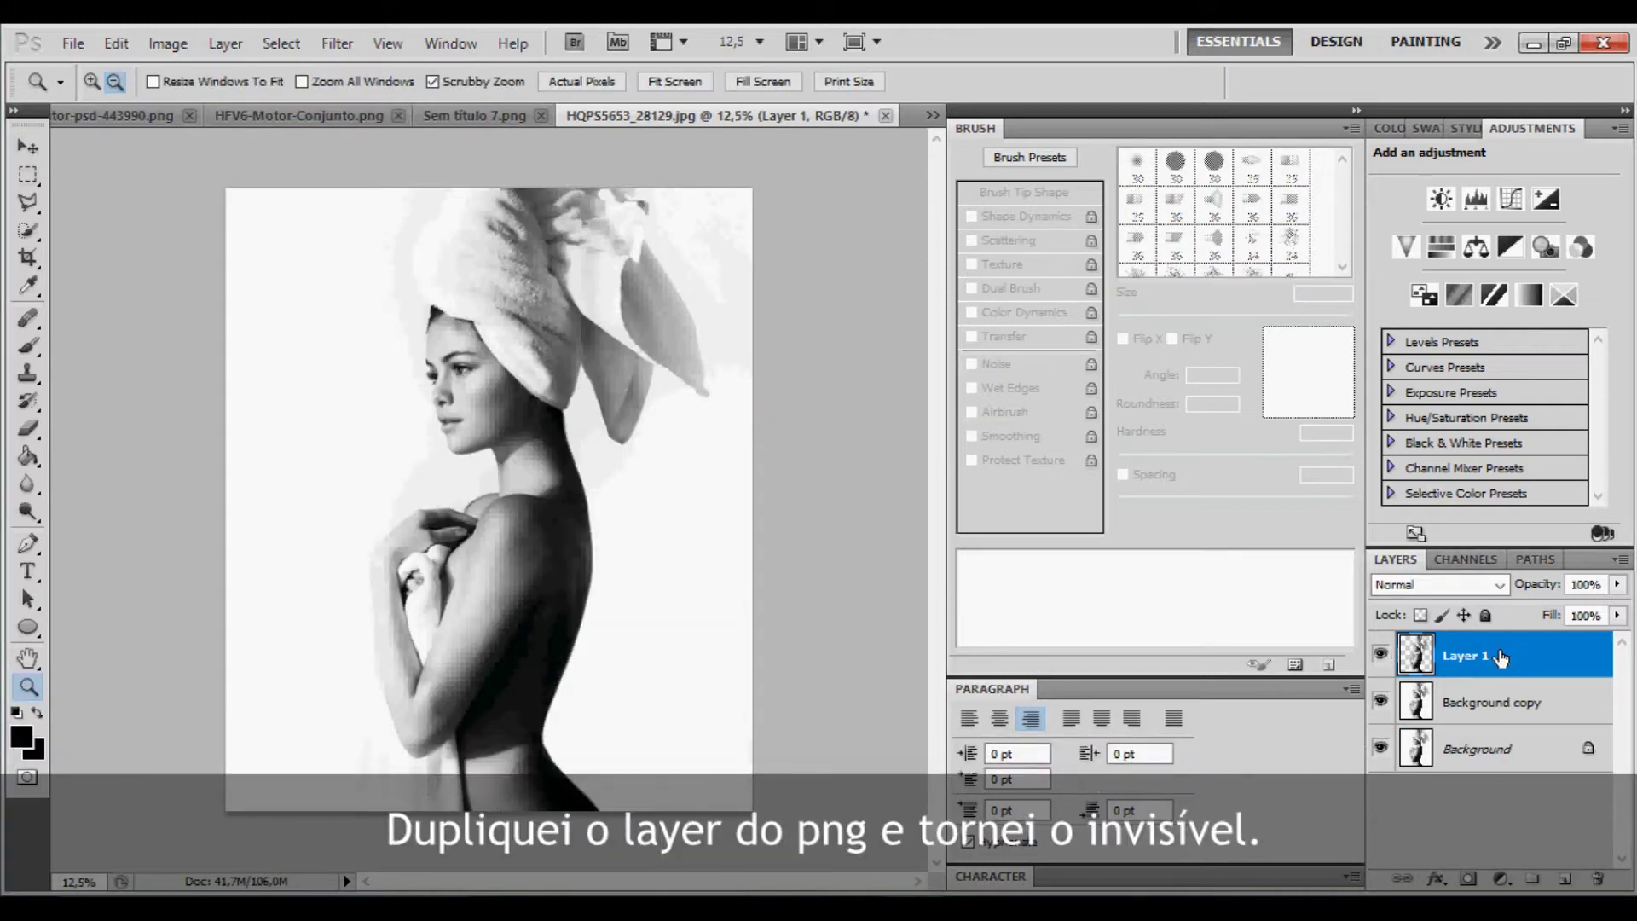
- Duplicate Layer 1 as Layer 1 copy, hide Layer 1, and zoom to the neck
{"action": "right_click", "coordinate": [1501, 658]}
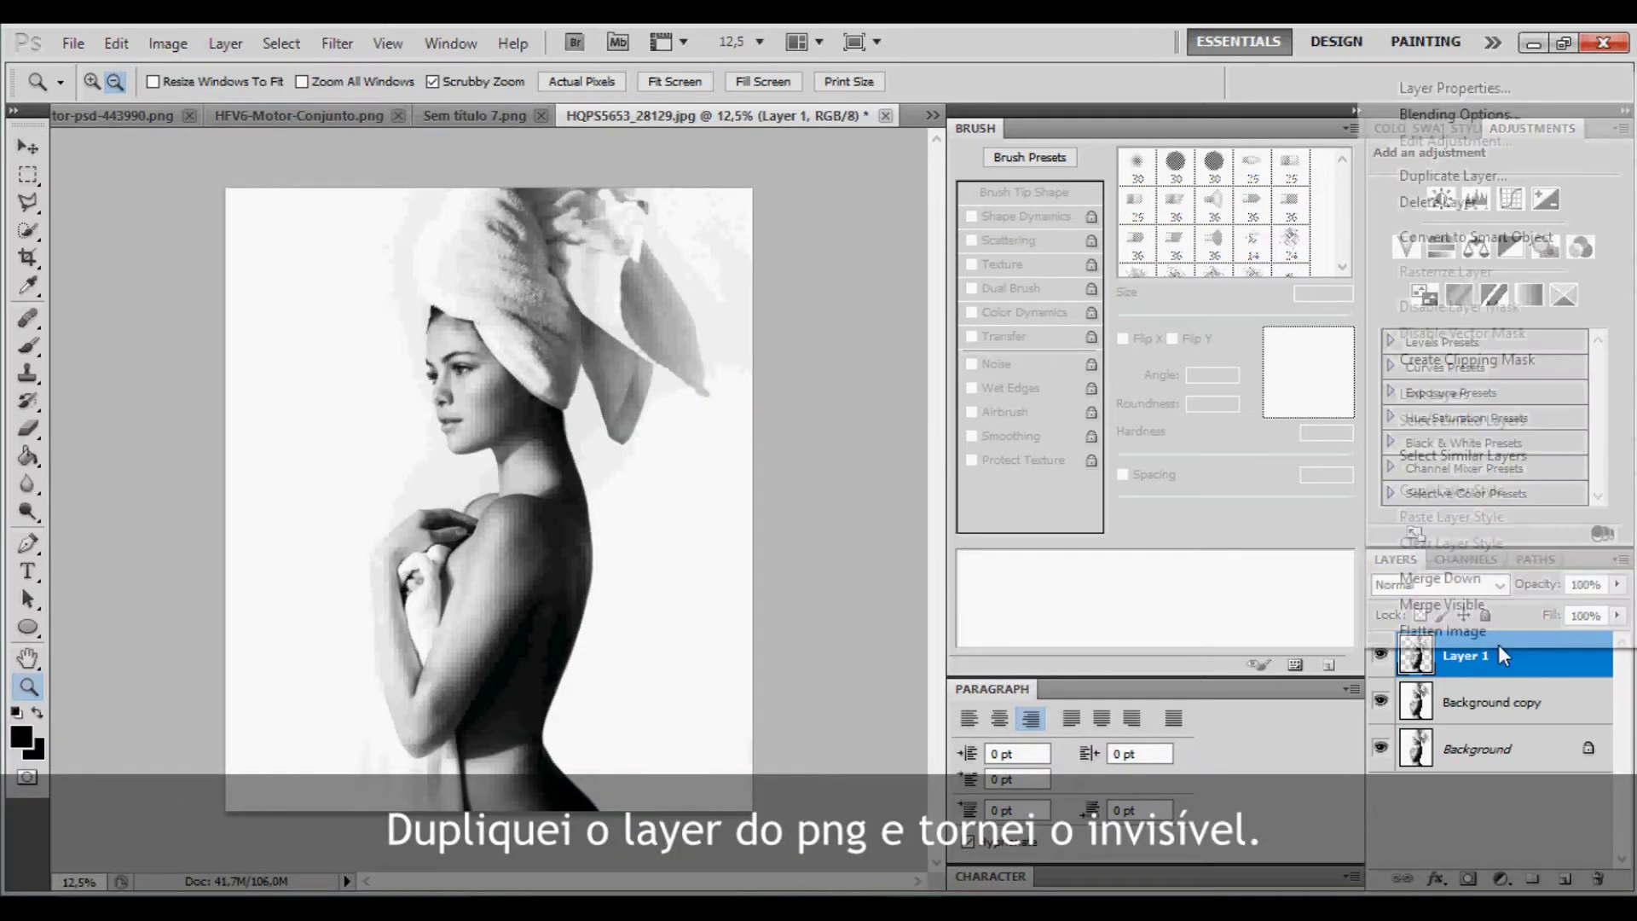
{"action": "left_click", "coordinate": [1446, 175]}
{"action": "left_click", "coordinate": [1027, 292]}
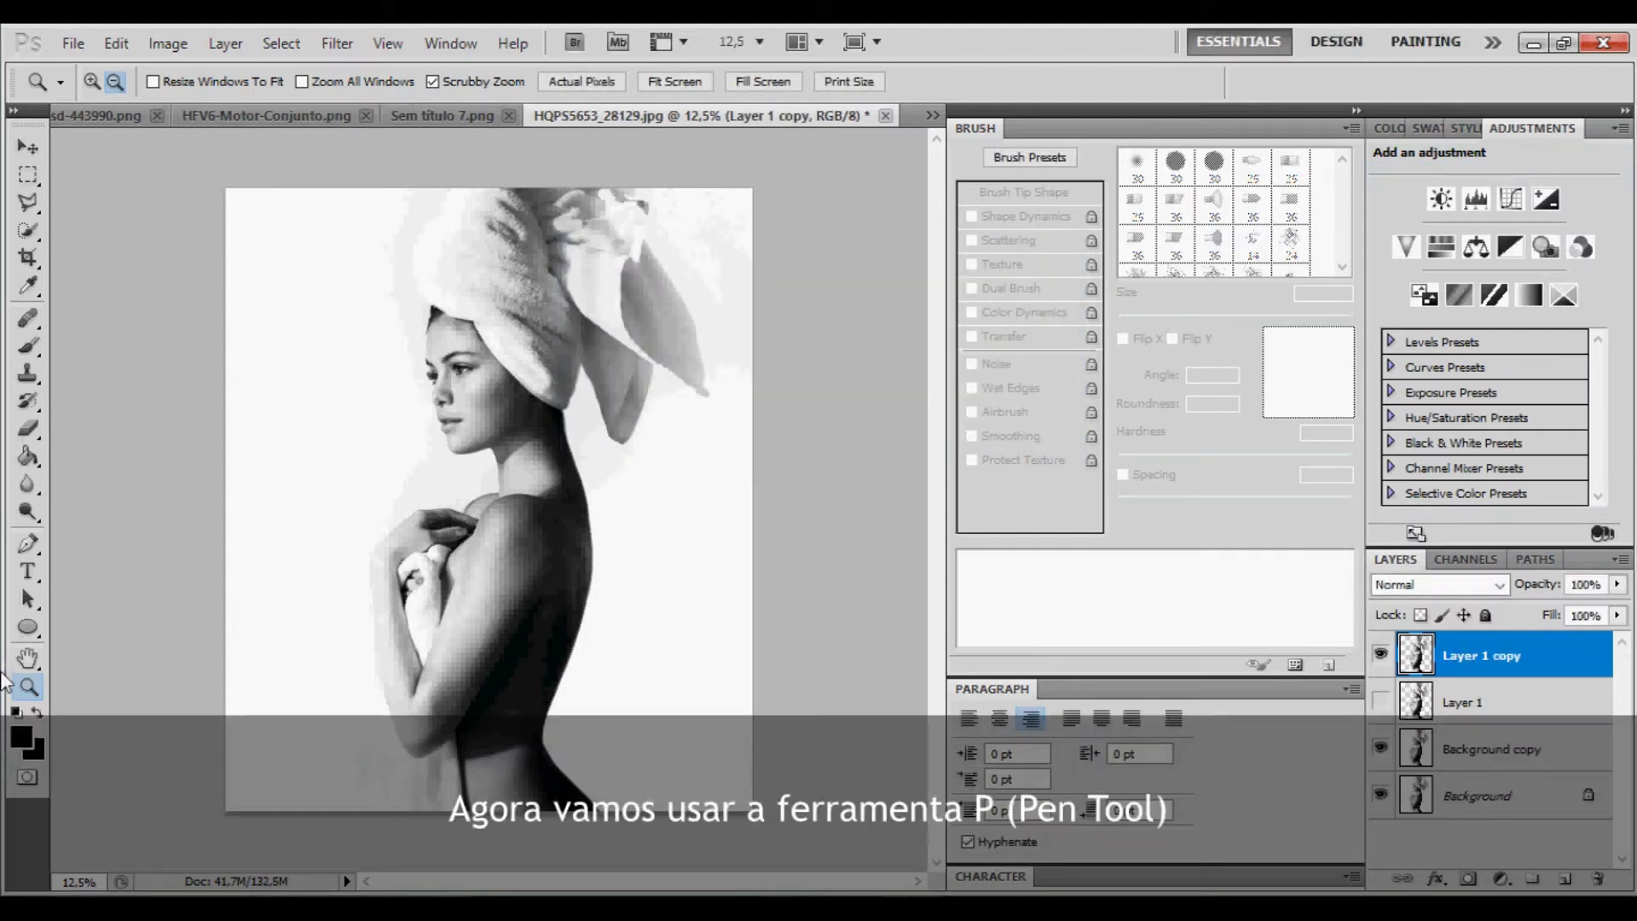
{"action": "left_click", "coordinate": [548, 438]}
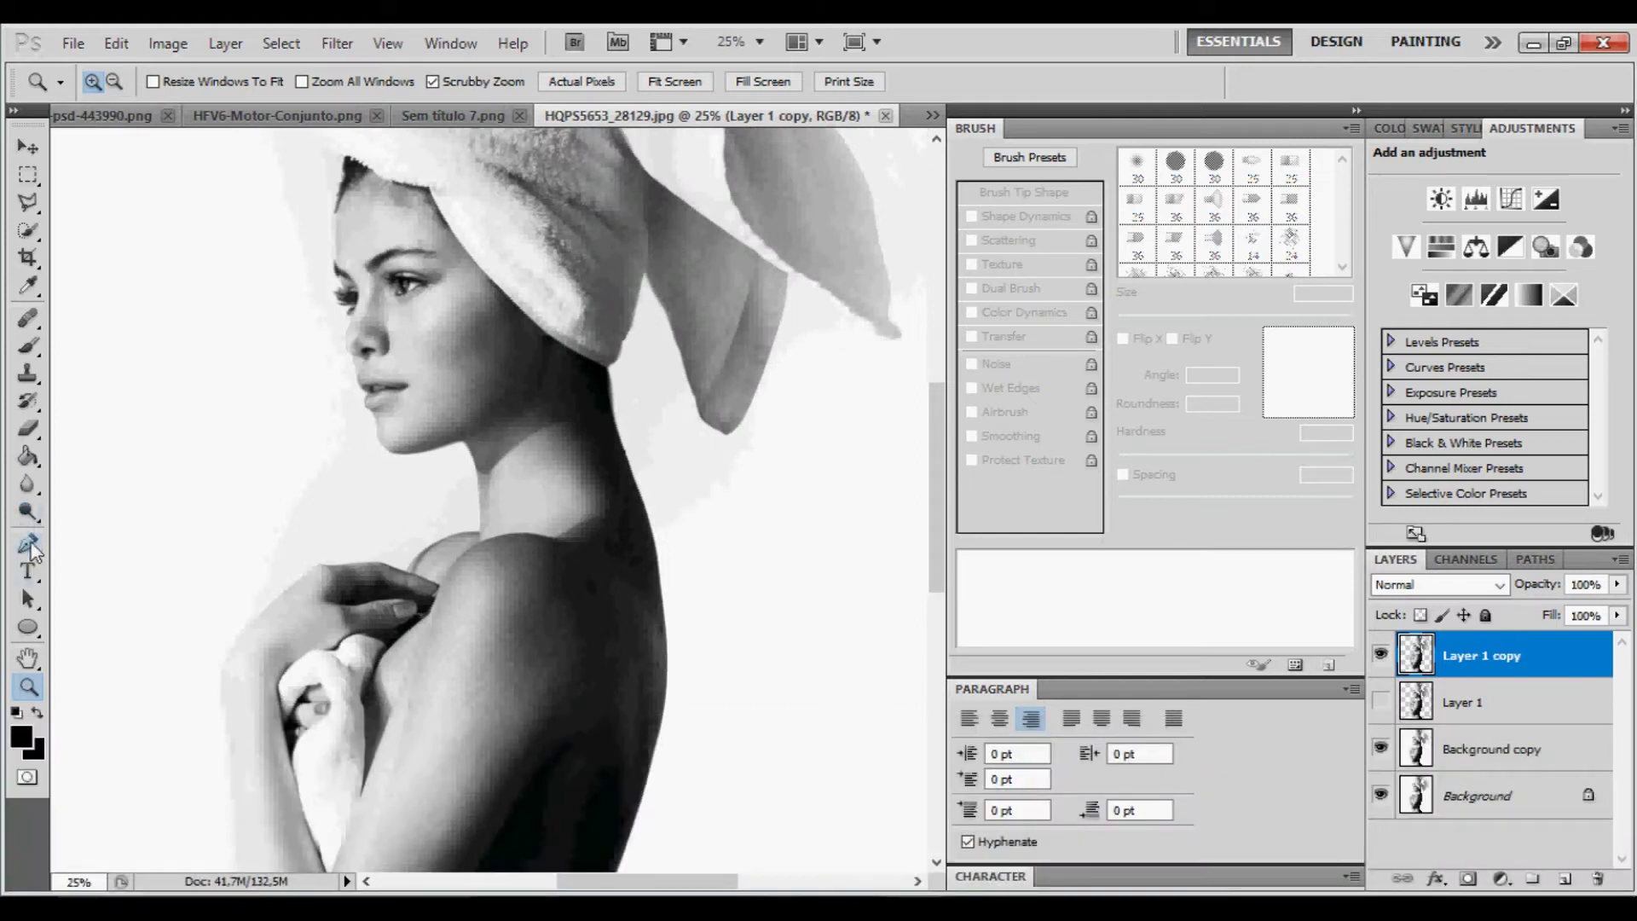
- Draw a black Pen-tool shape with curved anchors over the side of the neck
{"action": "left_click", "coordinate": [28, 544]}
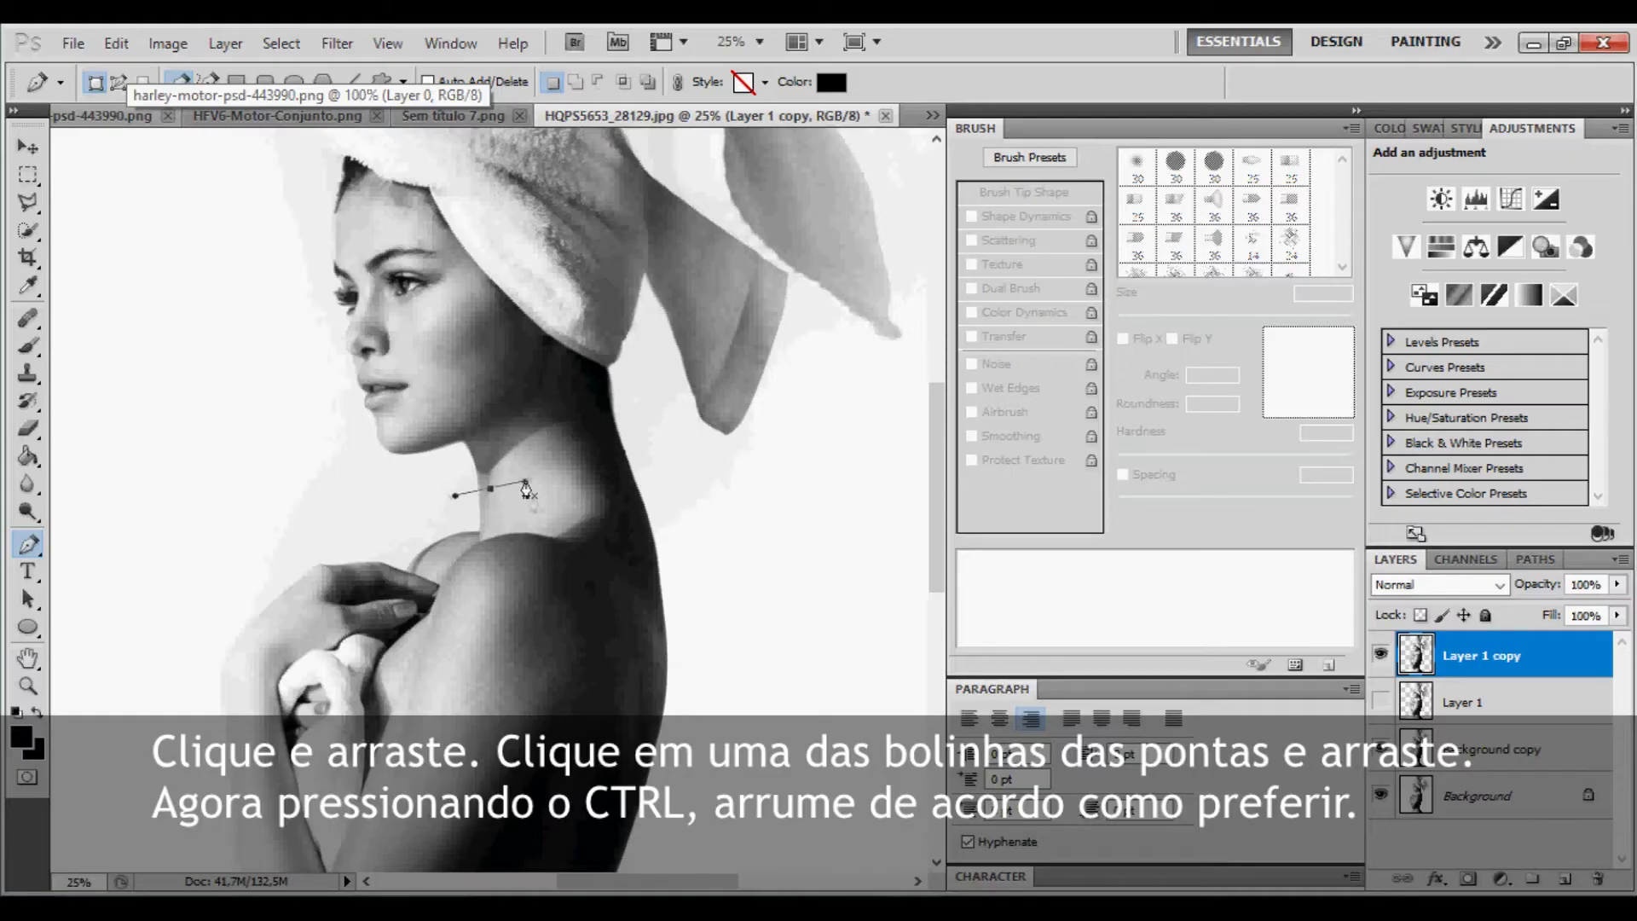
{"action": "left_click_drag", "start_coordinate": [536, 507], "coordinate": [534, 513]}
{"action": "left_click_drag", "start_coordinate": [562, 459], "coordinate": [591, 455]}
{"action": "left_click_drag", "start_coordinate": [596, 373], "coordinate": [643, 396]}
{"action": "left_click_drag", "start_coordinate": [554, 347], "coordinate": [493, 392]}
{"action": "left_click_drag", "start_coordinate": [645, 360], "coordinate": [650, 396]}
{"action": "mouse_move", "coordinate": [535, 511]}
{"action": "left_mouse_down"}
{"action": "mouse_move", "coordinate": [477, 537]}
{"action": "mouse_move", "coordinate": [487, 527]}
{"action": "left_mouse_up"}
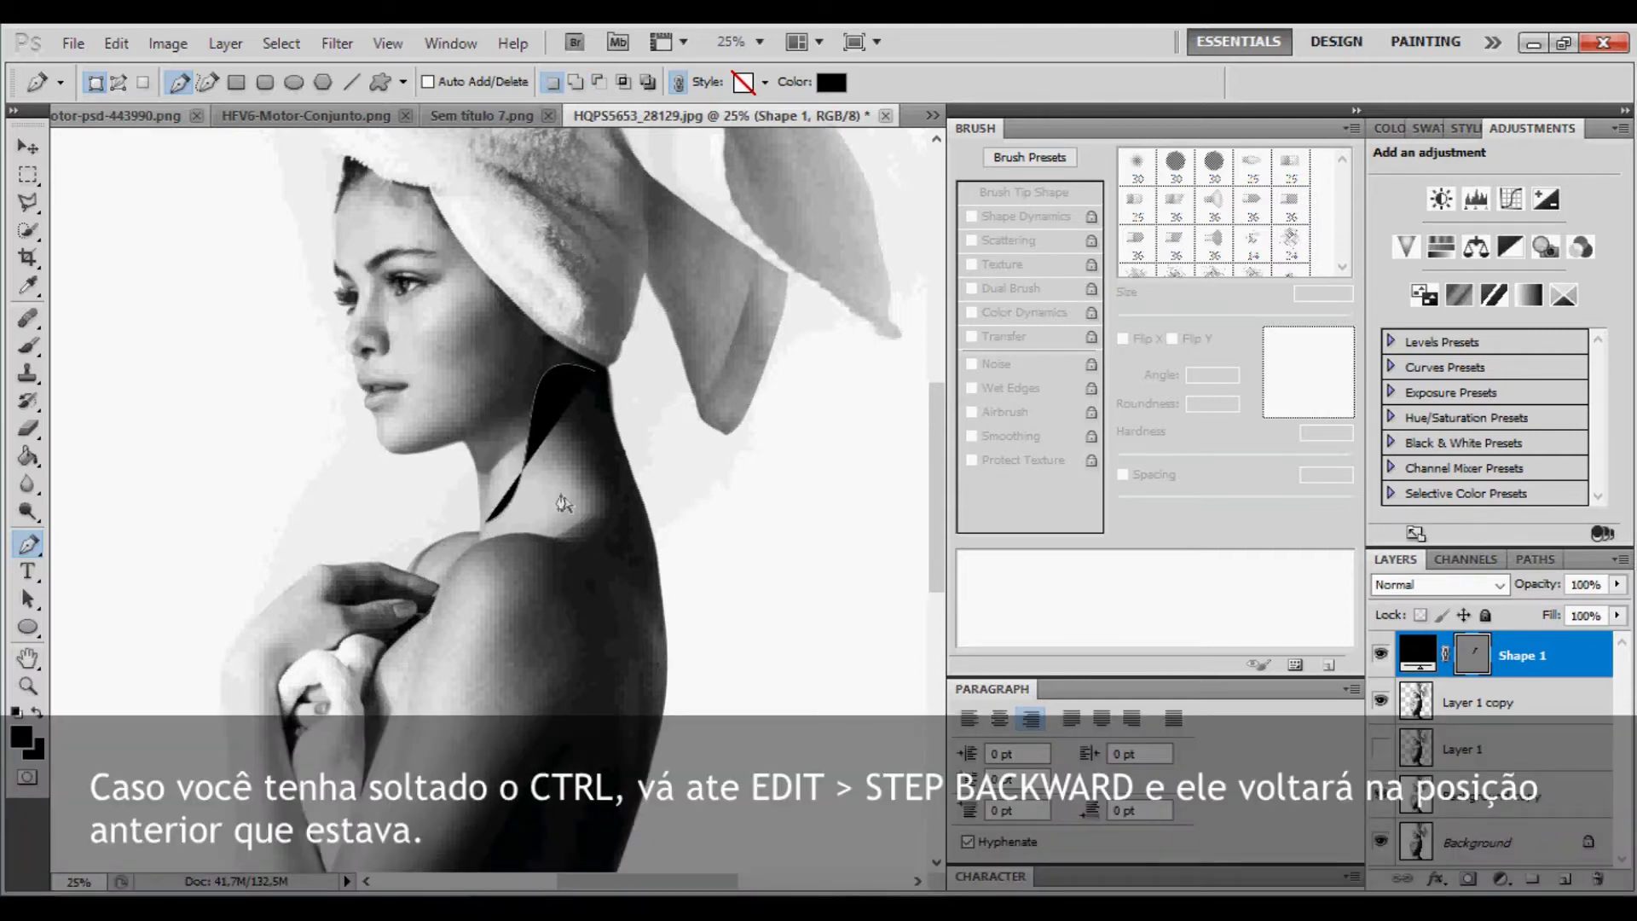
- Undo the last edit, reshape the neck curve toward the throat, and finish the path
{"action": "left_click", "coordinate": [134, 48]}
{"action": "left_click", "coordinate": [175, 106]}
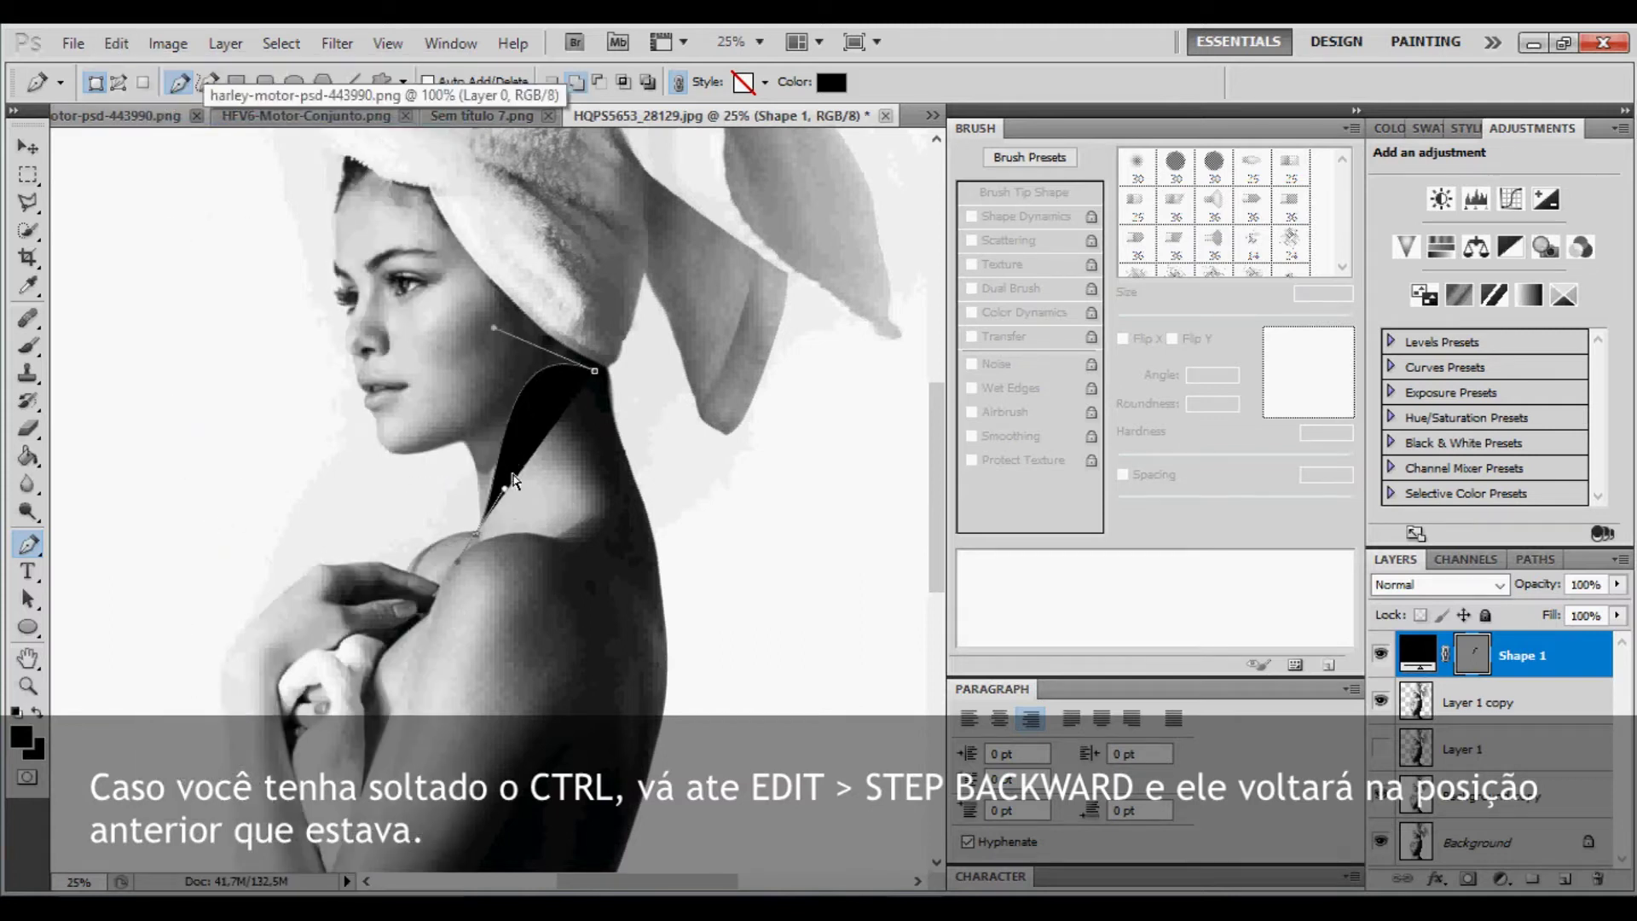
{"action": "mouse_move", "coordinate": [594, 371]}
{"action": "left_mouse_down"}
{"action": "mouse_move", "coordinate": [569, 433]}
{"action": "mouse_move", "coordinate": [594, 401]}
{"action": "left_mouse_up"}
{"action": "left_click_drag", "start_coordinate": [482, 540], "coordinate": [487, 529]}
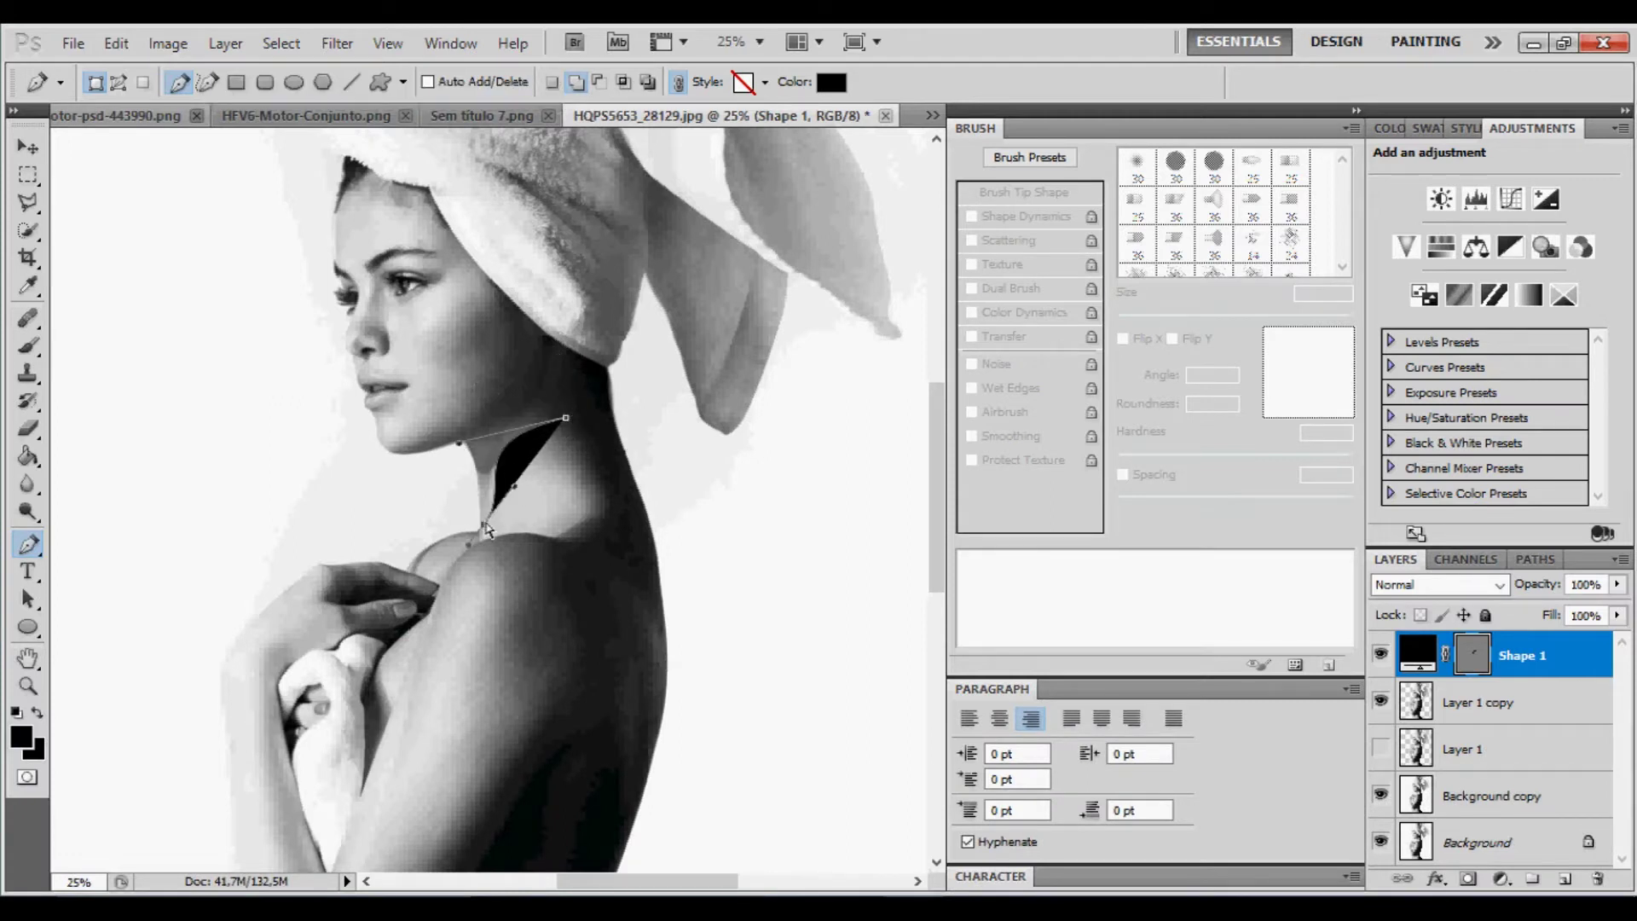
{"action": "mouse_move", "coordinate": [560, 418]}
{"action": "left_mouse_down"}
{"action": "mouse_move", "coordinate": [640, 514]}
{"action": "mouse_move", "coordinate": [634, 493]}
{"action": "left_mouse_up"}
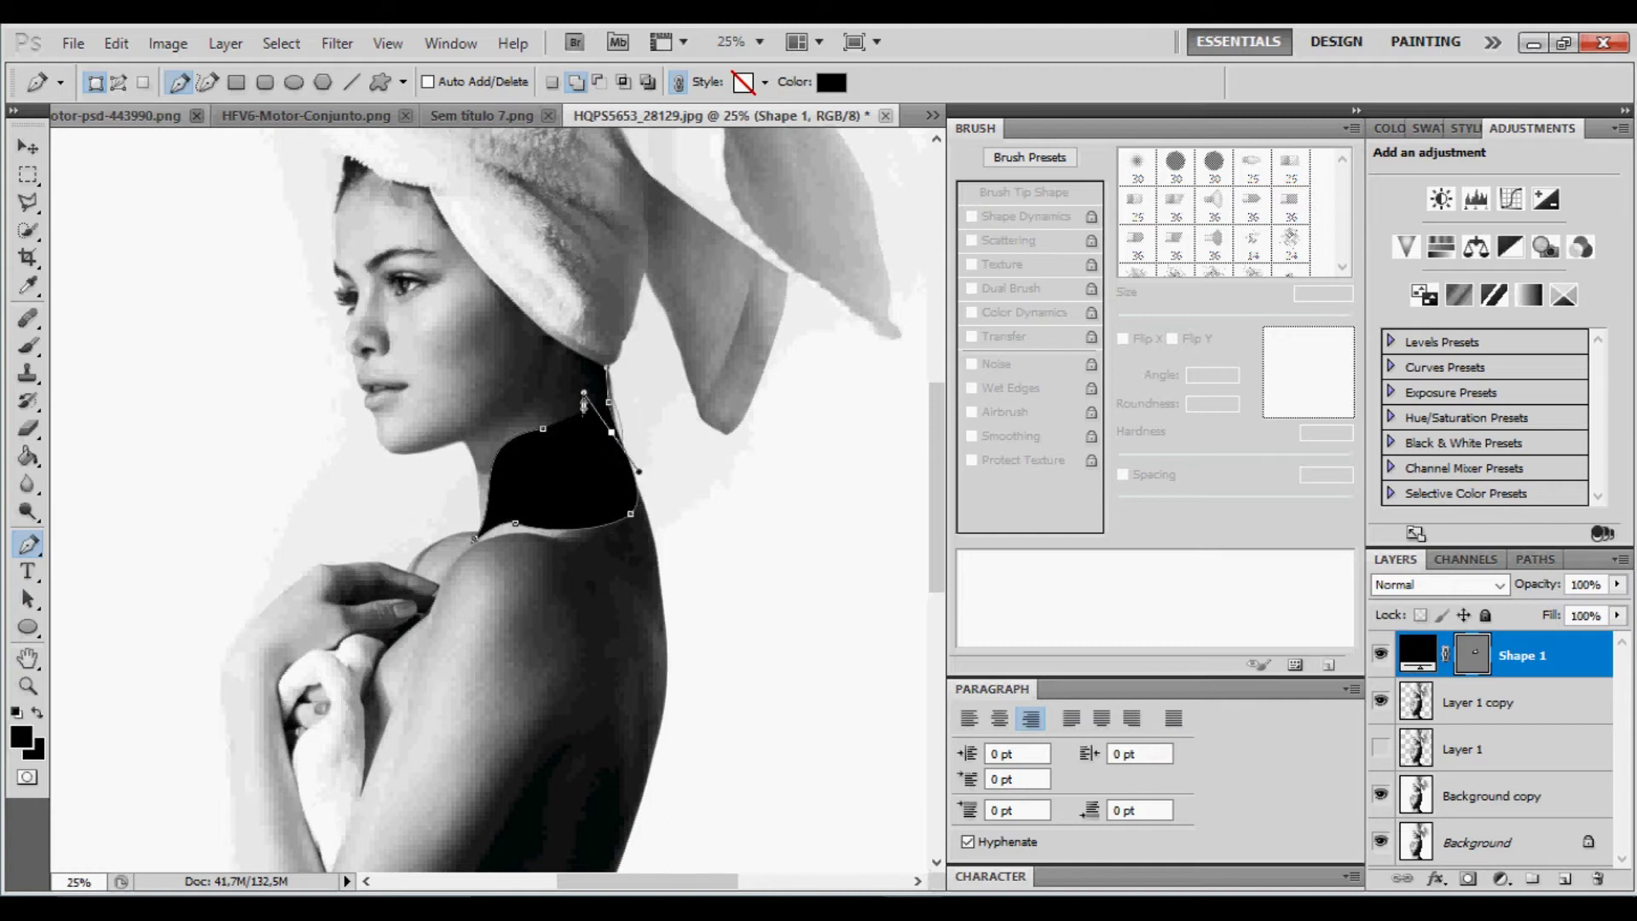
{"action": "mouse_move", "coordinate": [588, 411]}
{"action": "left_mouse_down"}
{"action": "mouse_move", "coordinate": [573, 416]}
{"action": "mouse_move", "coordinate": [575, 398]}
{"action": "mouse_move", "coordinate": [537, 423]}
{"action": "mouse_move", "coordinate": [581, 381]}
{"action": "left_mouse_up"}
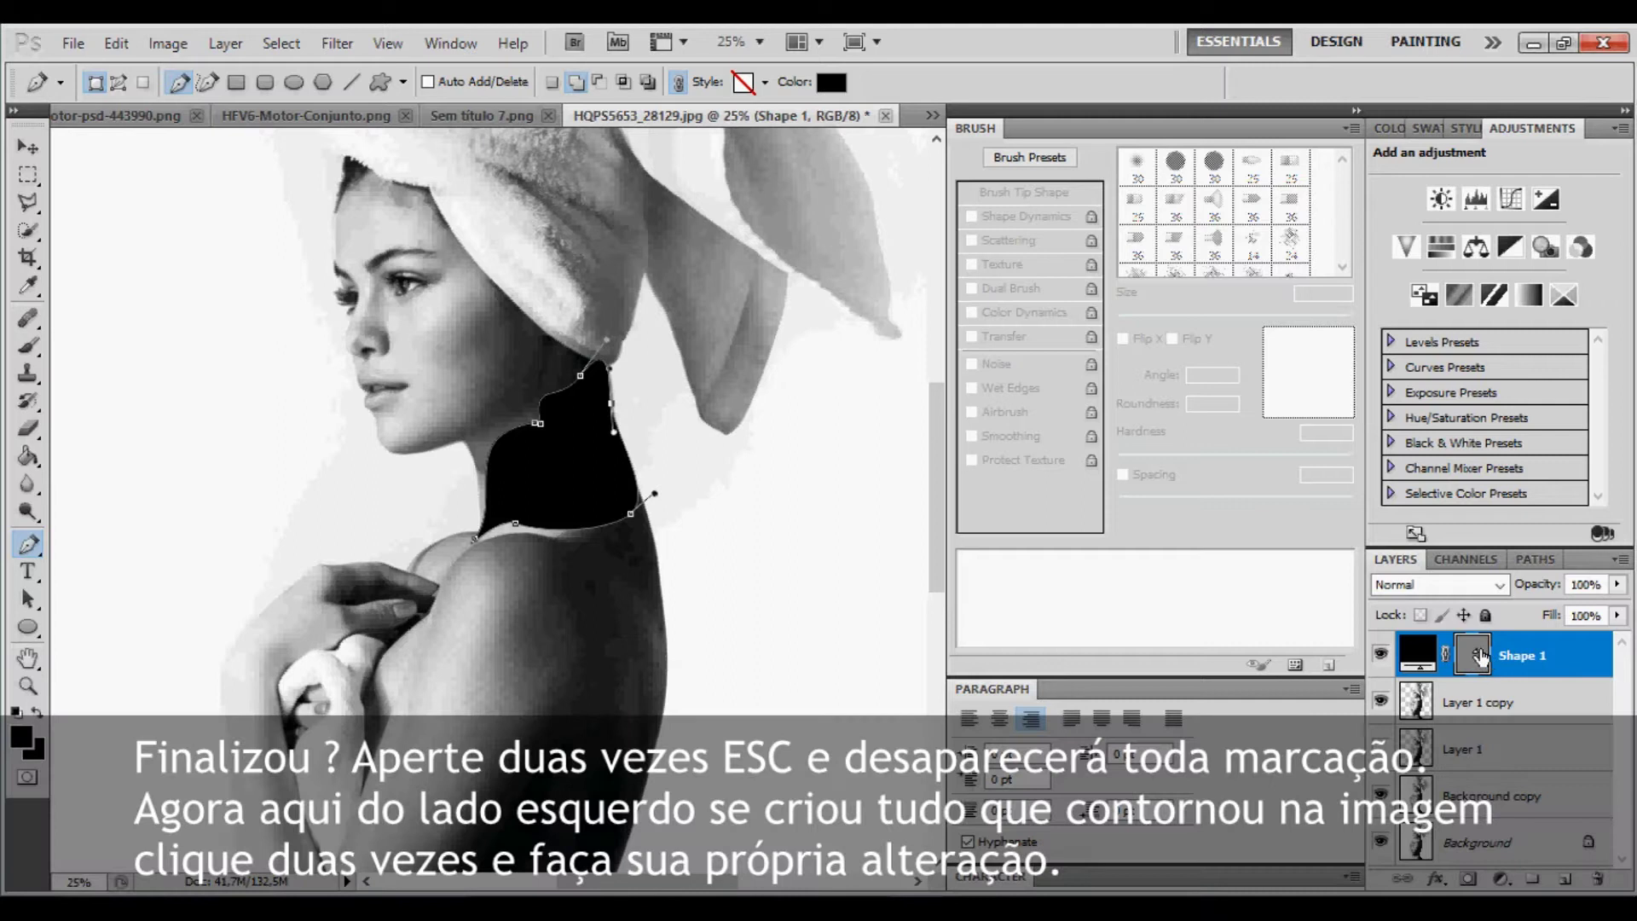
{"action": "key", "text": "Escape"}
{"action": "left_click", "coordinate": [1482, 653]}
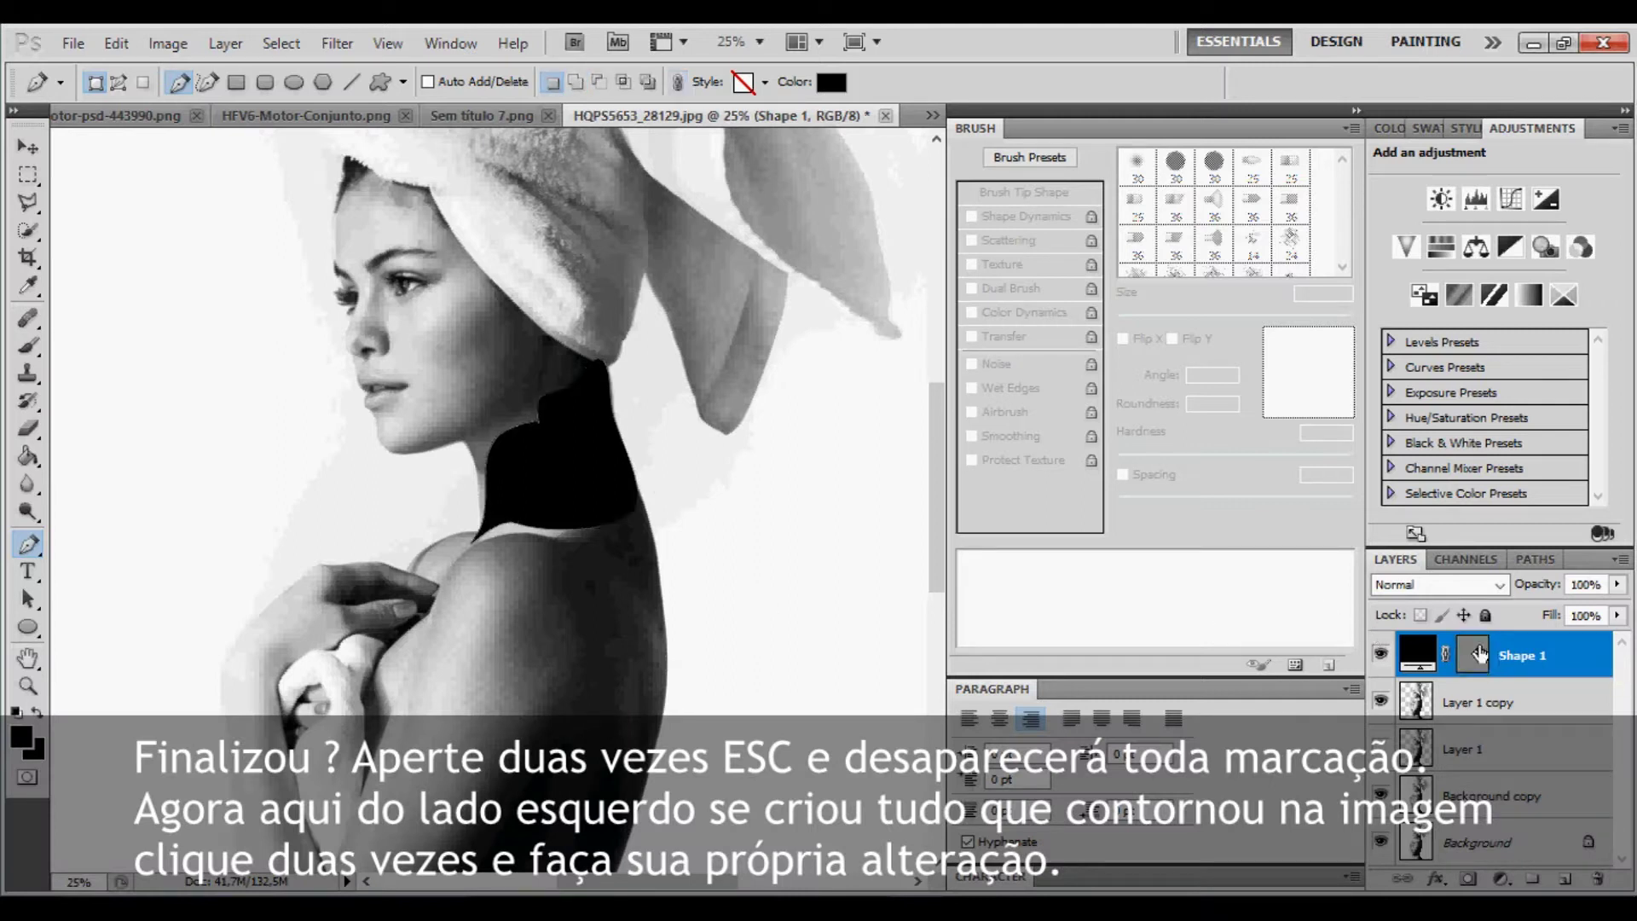
- Lower Shape 1's fill opacity and add a white Normal drop shadow with adjusted distance and opacity
{"action": "double_click", "coordinate": [1536, 645]}
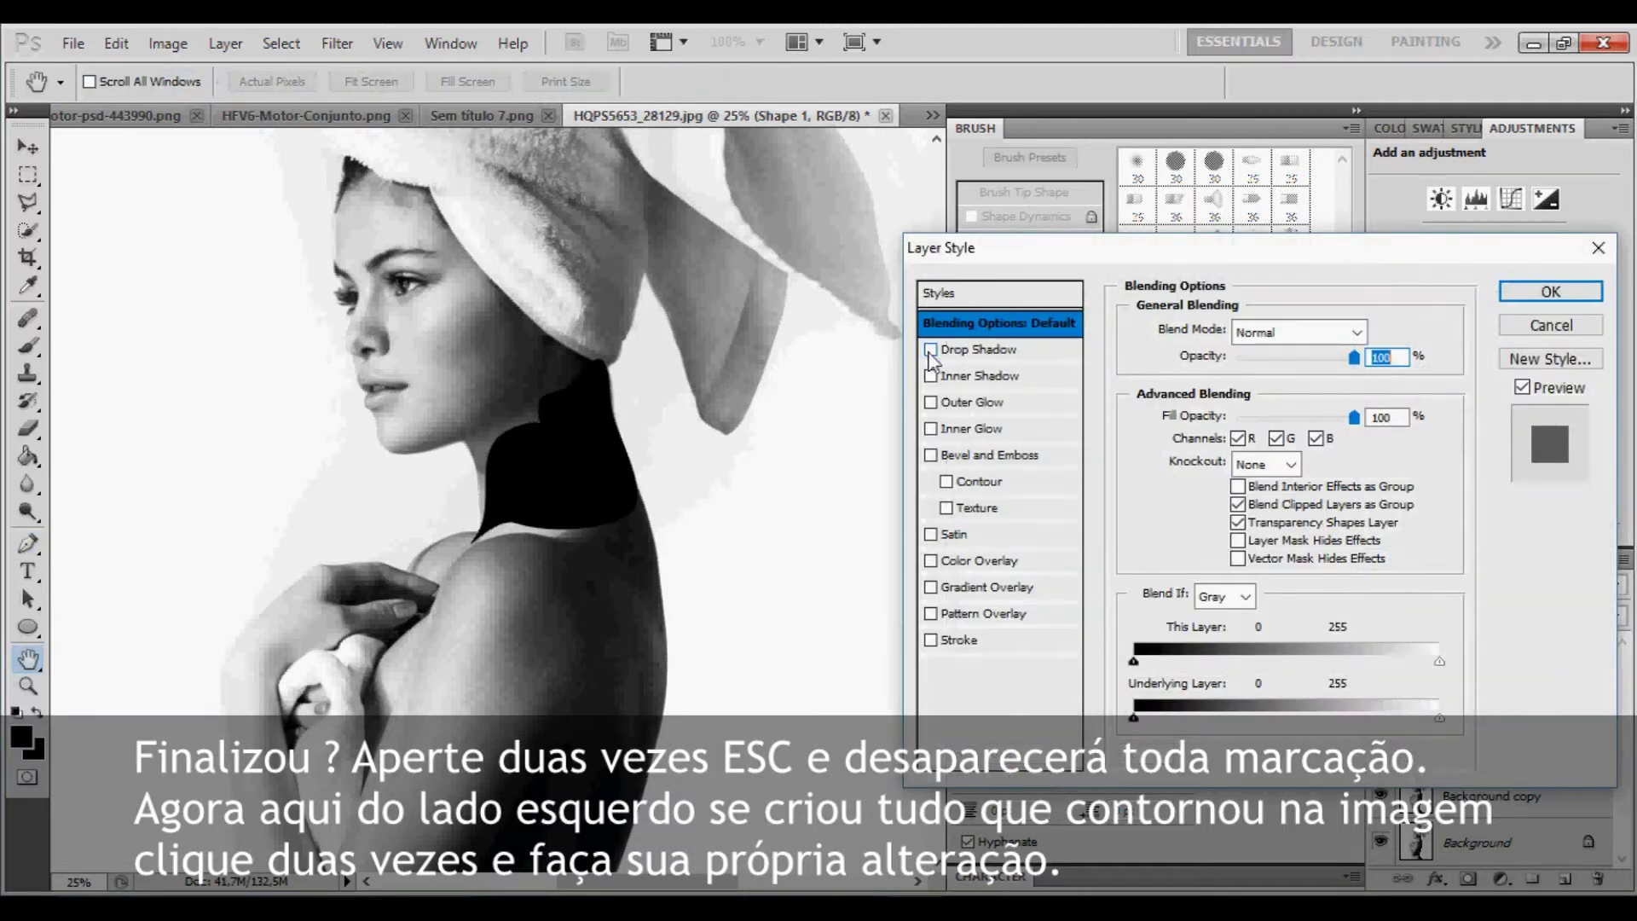
{"action": "left_click", "coordinate": [1296, 417]}
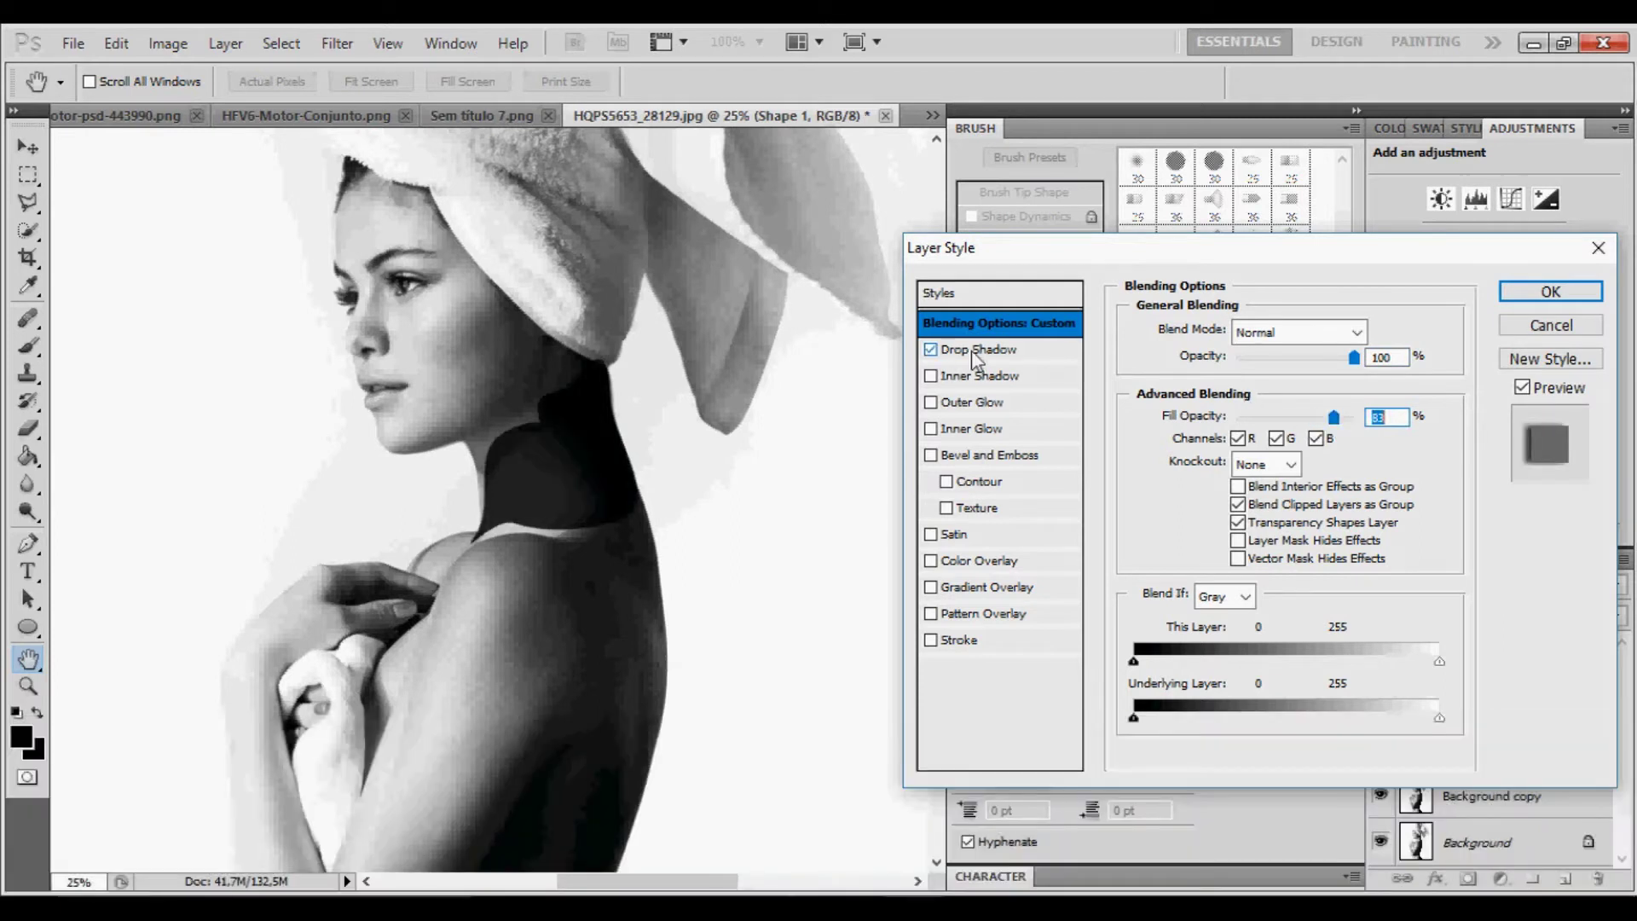
{"action": "left_click", "coordinate": [989, 351]}
{"action": "left_click", "coordinate": [1367, 330]}
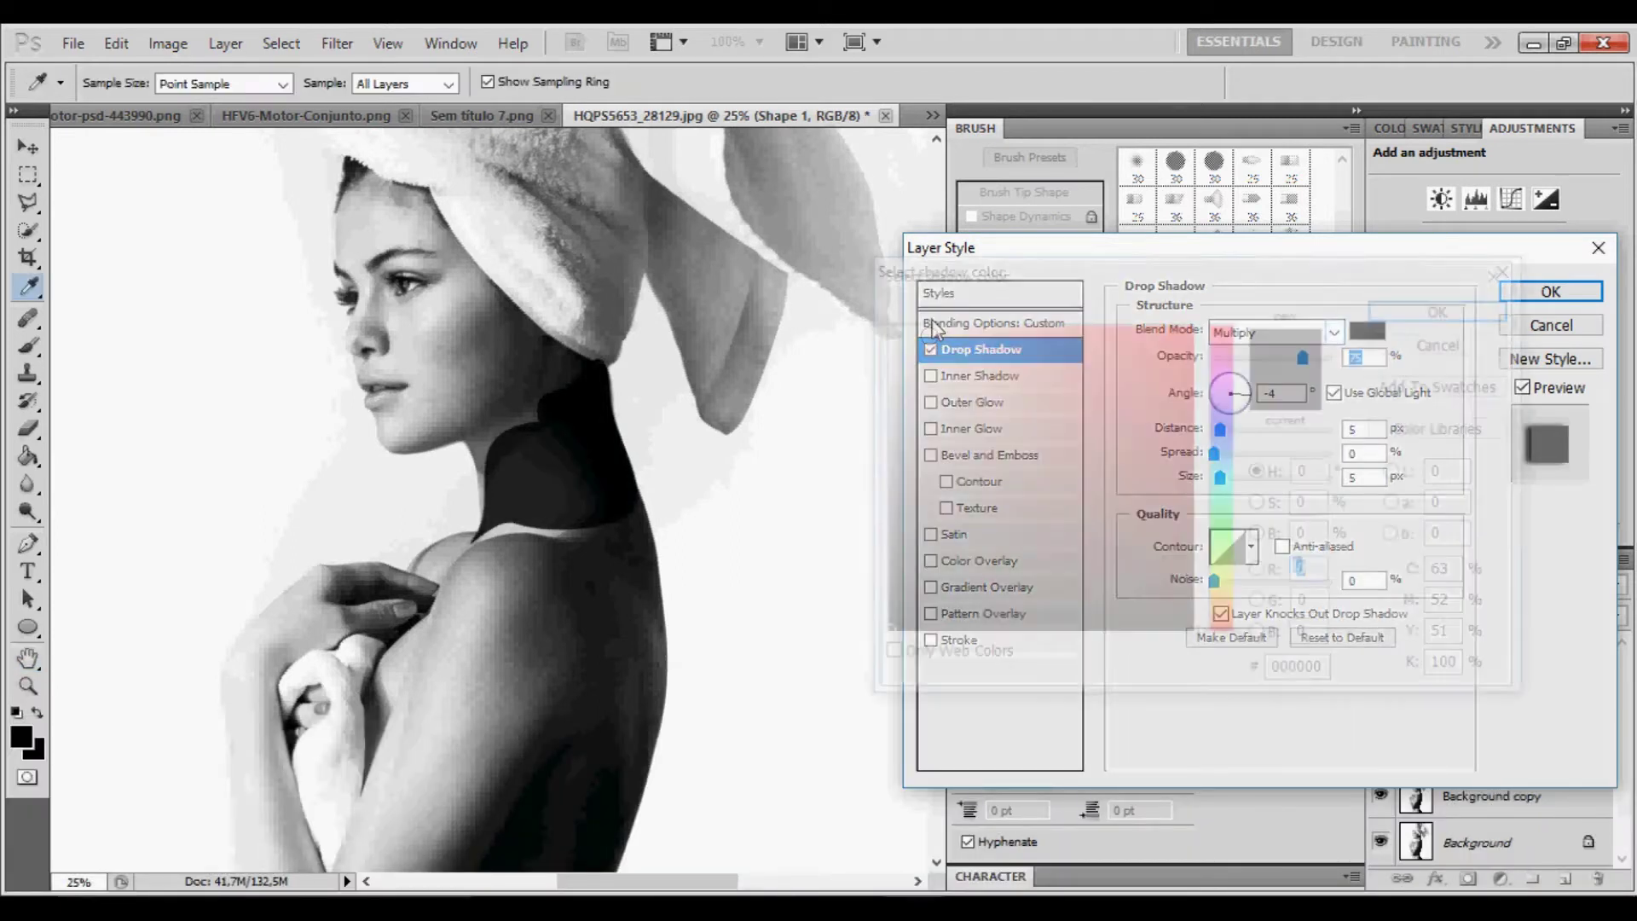
{"action": "left_click", "coordinate": [890, 328]}
{"action": "left_click", "coordinate": [1411, 315]}
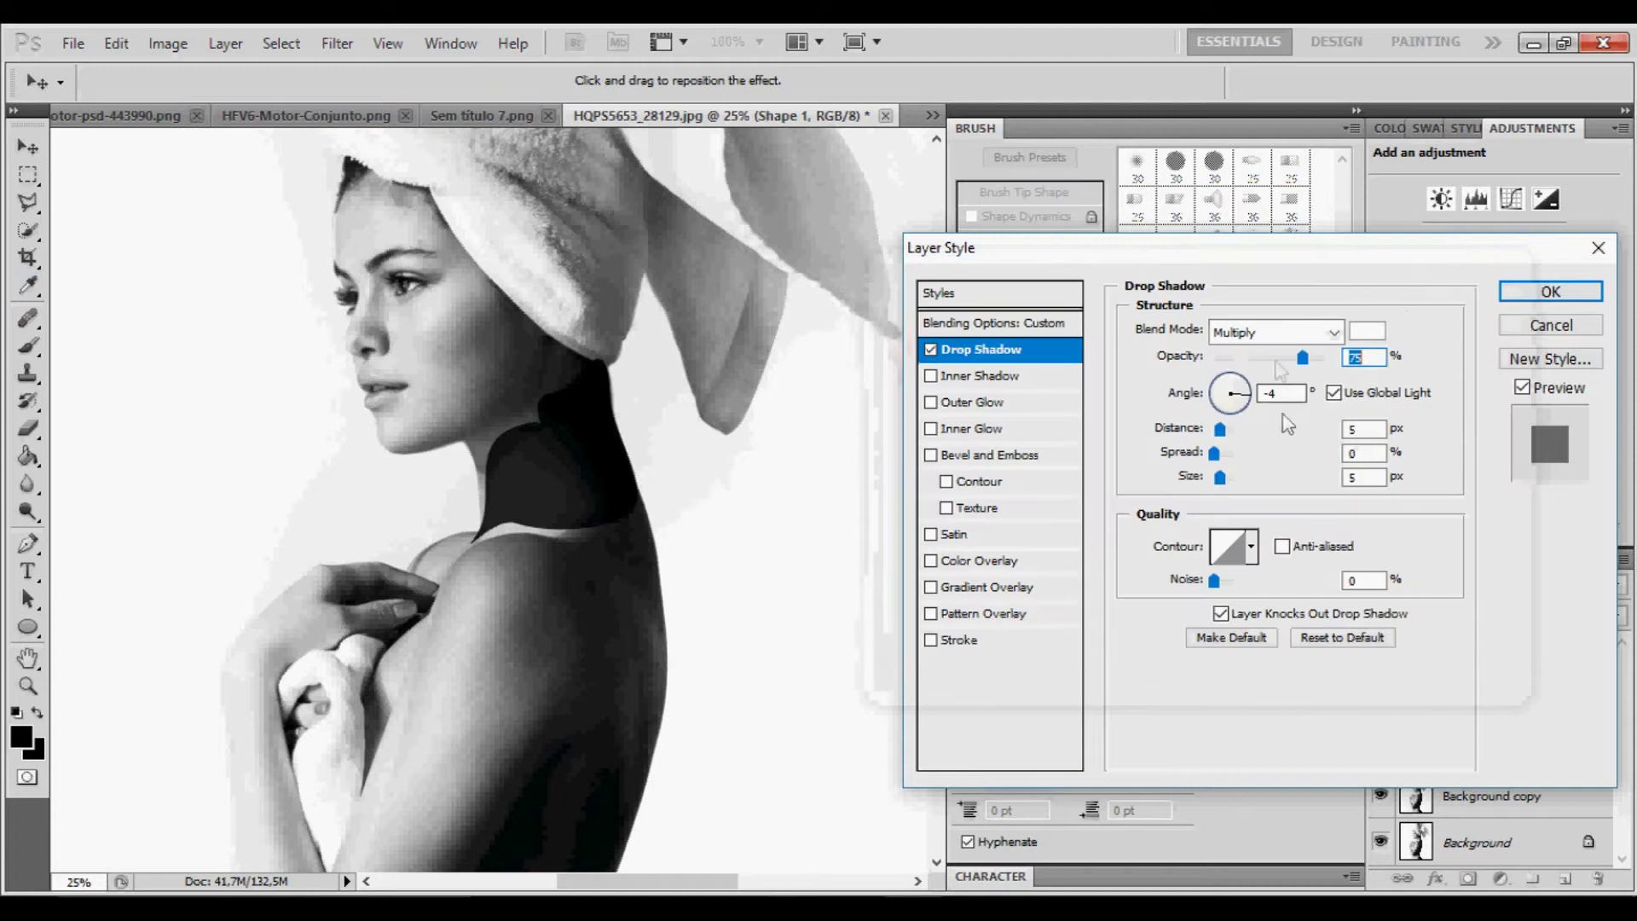
{"action": "left_click", "coordinate": [1334, 332]}
{"action": "left_click", "coordinate": [1246, 29]}
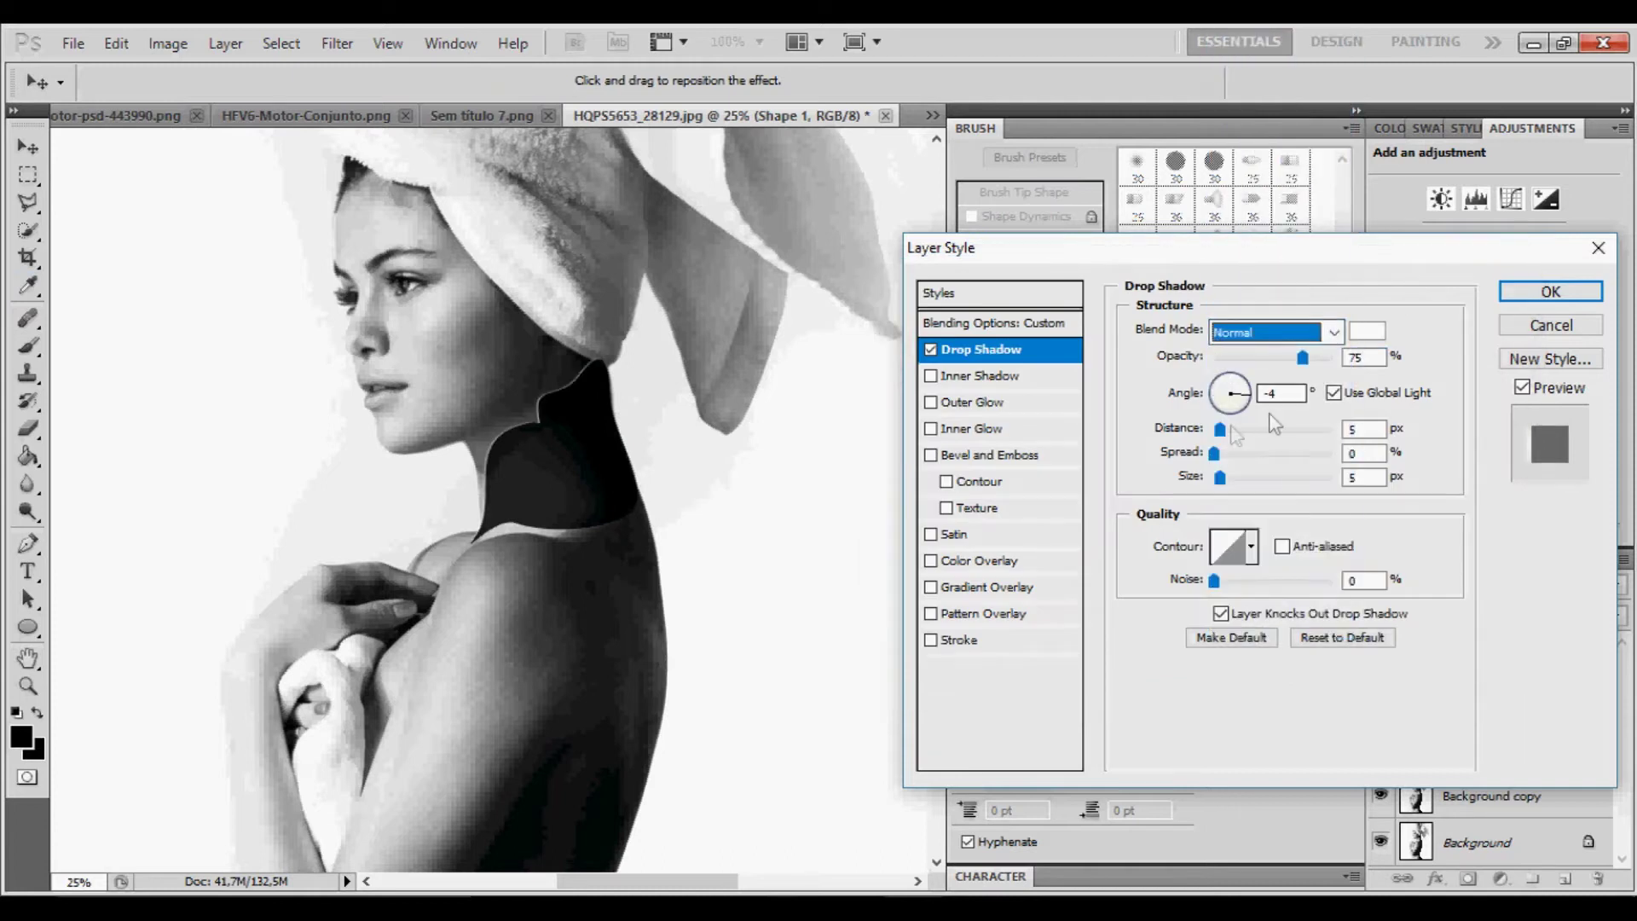
{"action": "left_click_drag", "start_coordinate": [1220, 429], "coordinate": [1214, 429]}
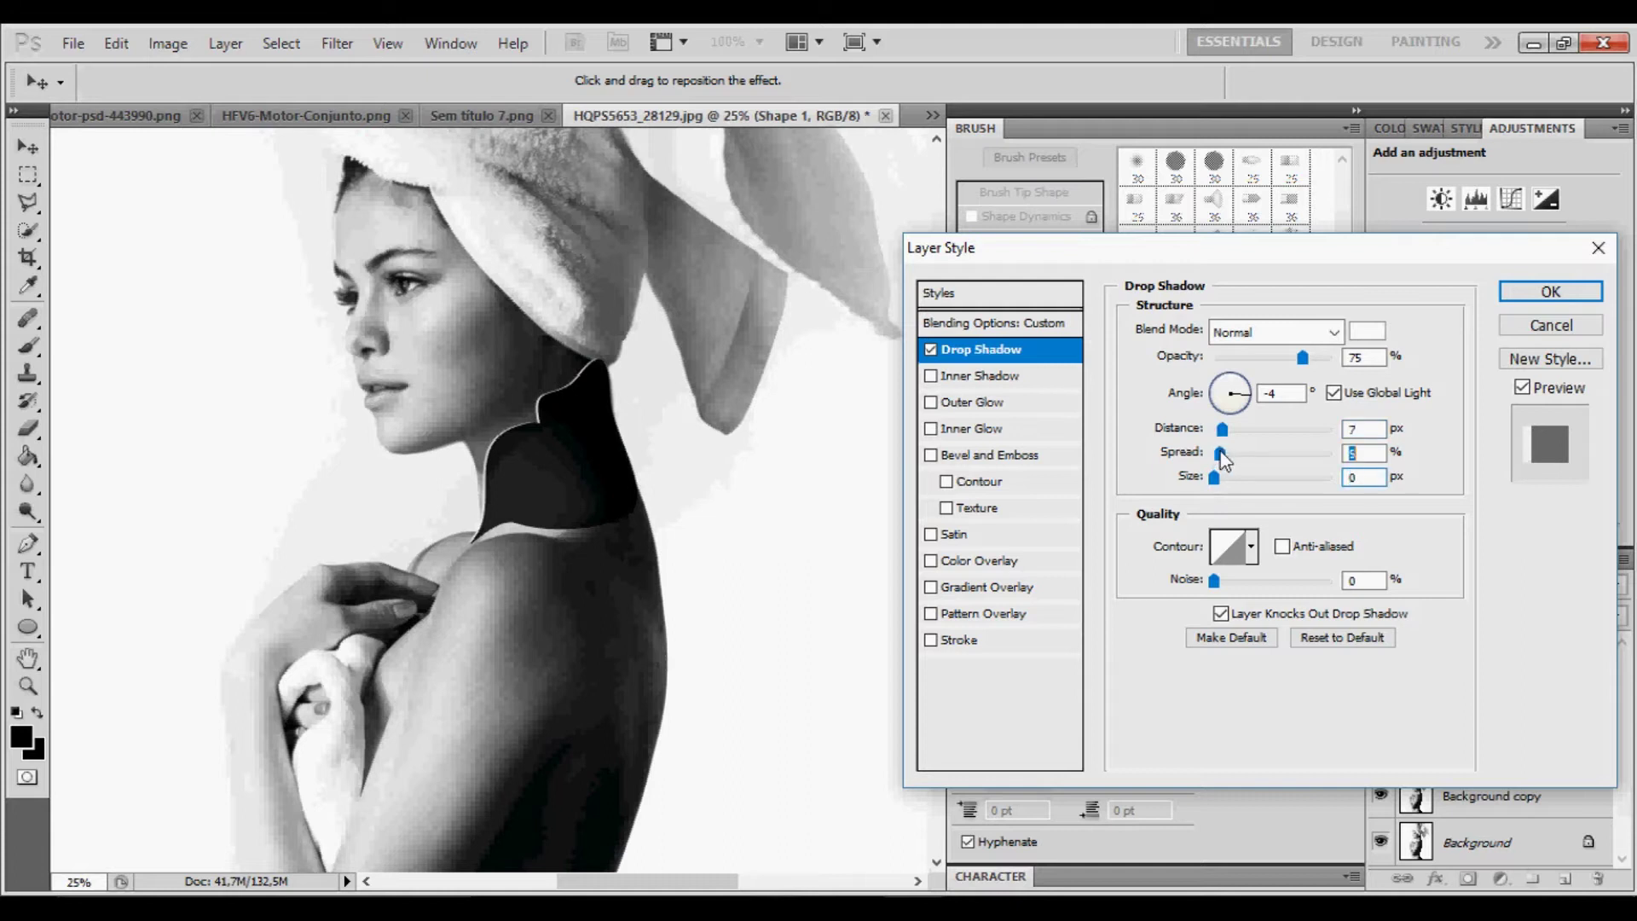
{"action": "left_click_drag", "start_coordinate": [1274, 362], "coordinate": [1269, 362]}
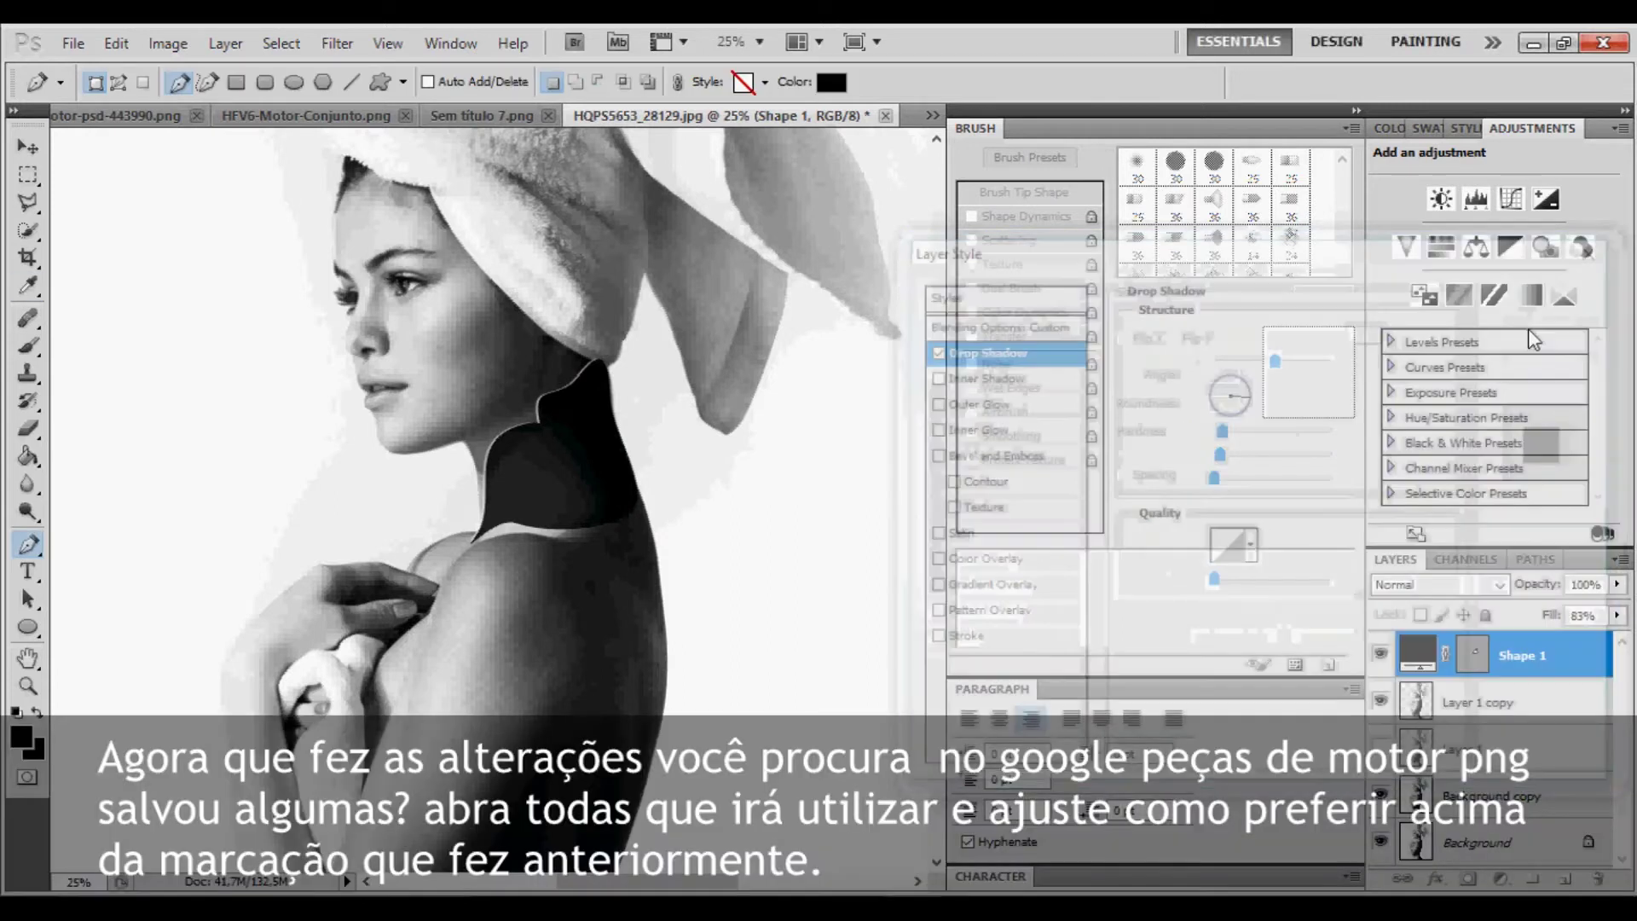
- Apply the layer style and drag the motor image into the floated portrait as Layer 2
{"action": "left_click", "coordinate": [1524, 294]}
{"action": "left_click_drag", "start_coordinate": [644, 145], "coordinate": [341, 221]}
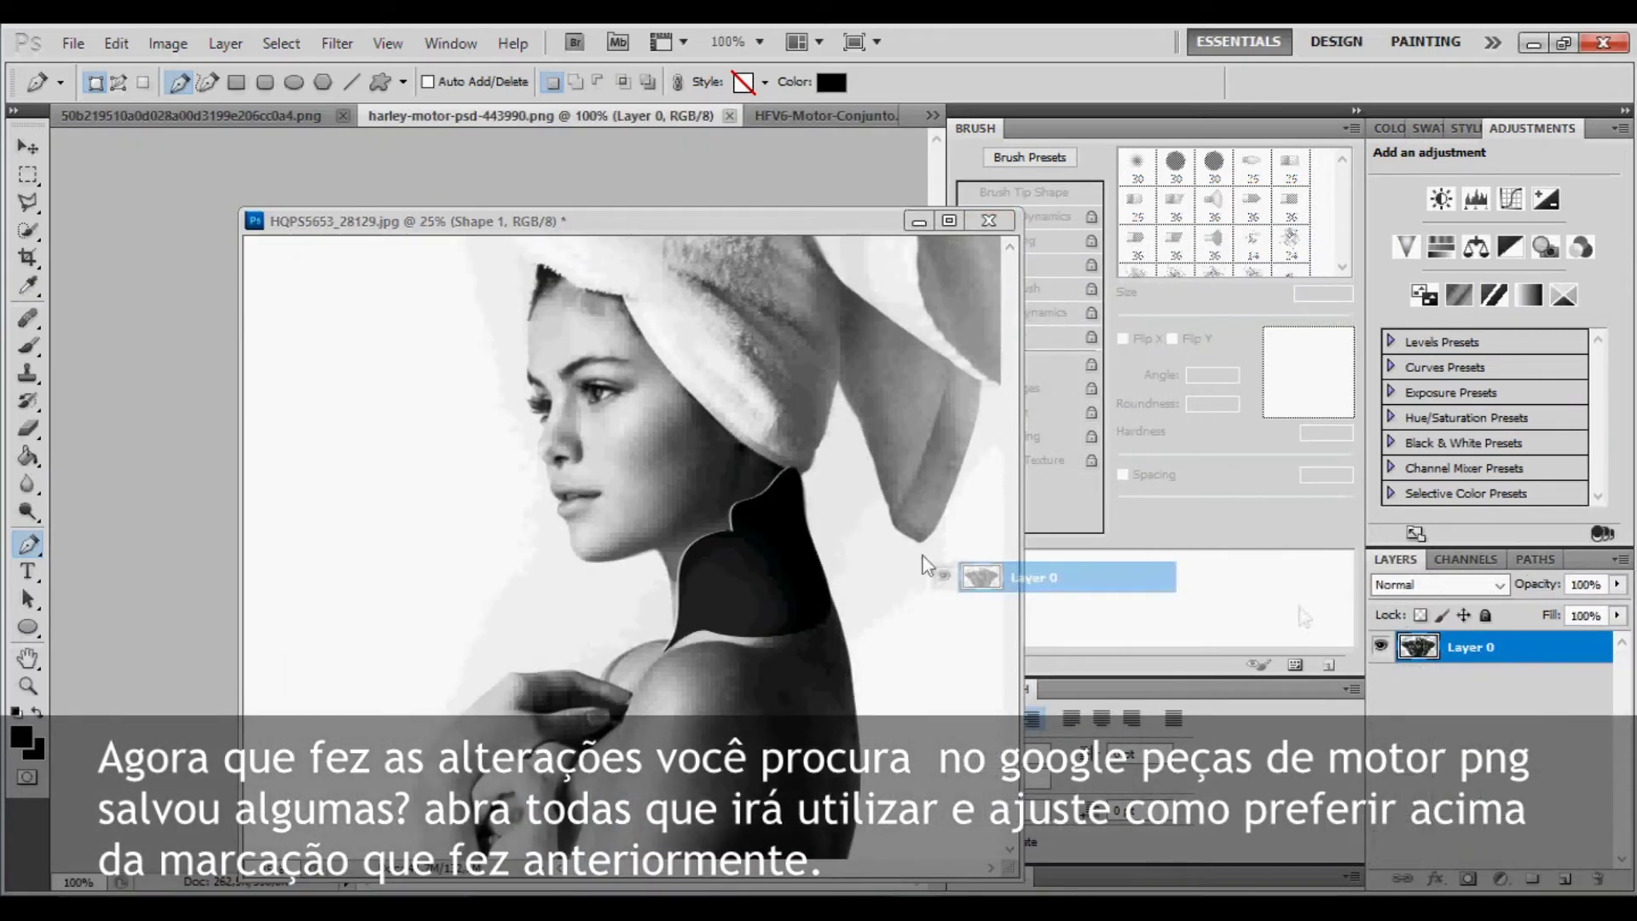
{"action": "left_click_drag", "start_coordinate": [1418, 647], "coordinate": [888, 540]}
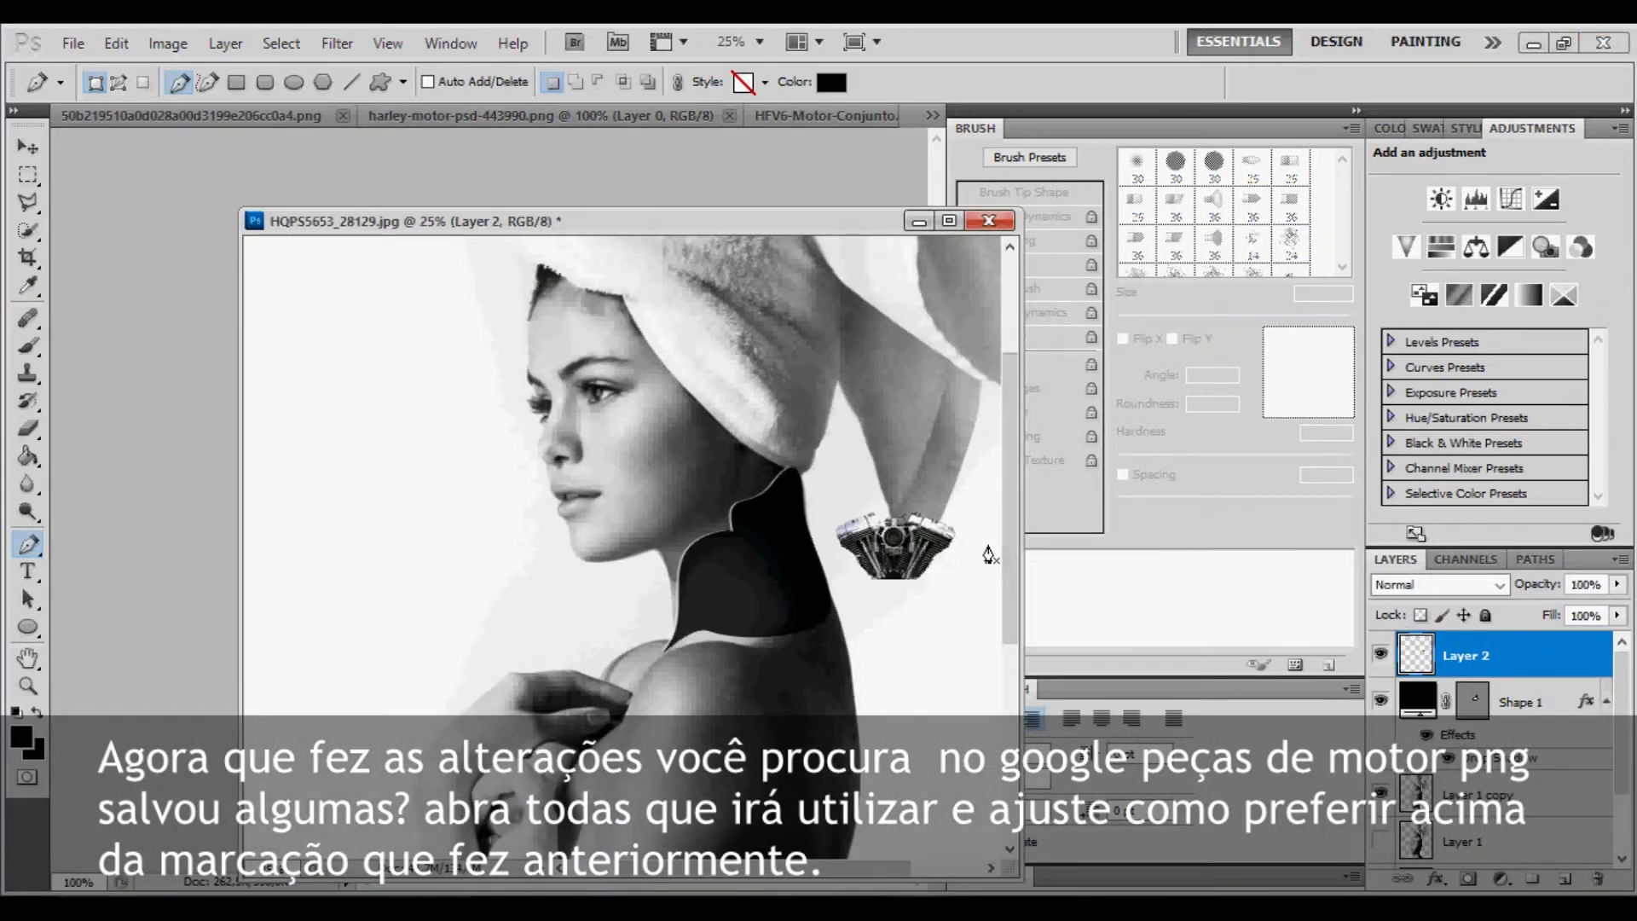
- Free-transform the motor onto the neck, enlarging and rotating it to follow the neck
{"action": "key", "text": "ctrl+t"}
{"action": "left_click_drag", "start_coordinate": [895, 550], "coordinate": [666, 563]}
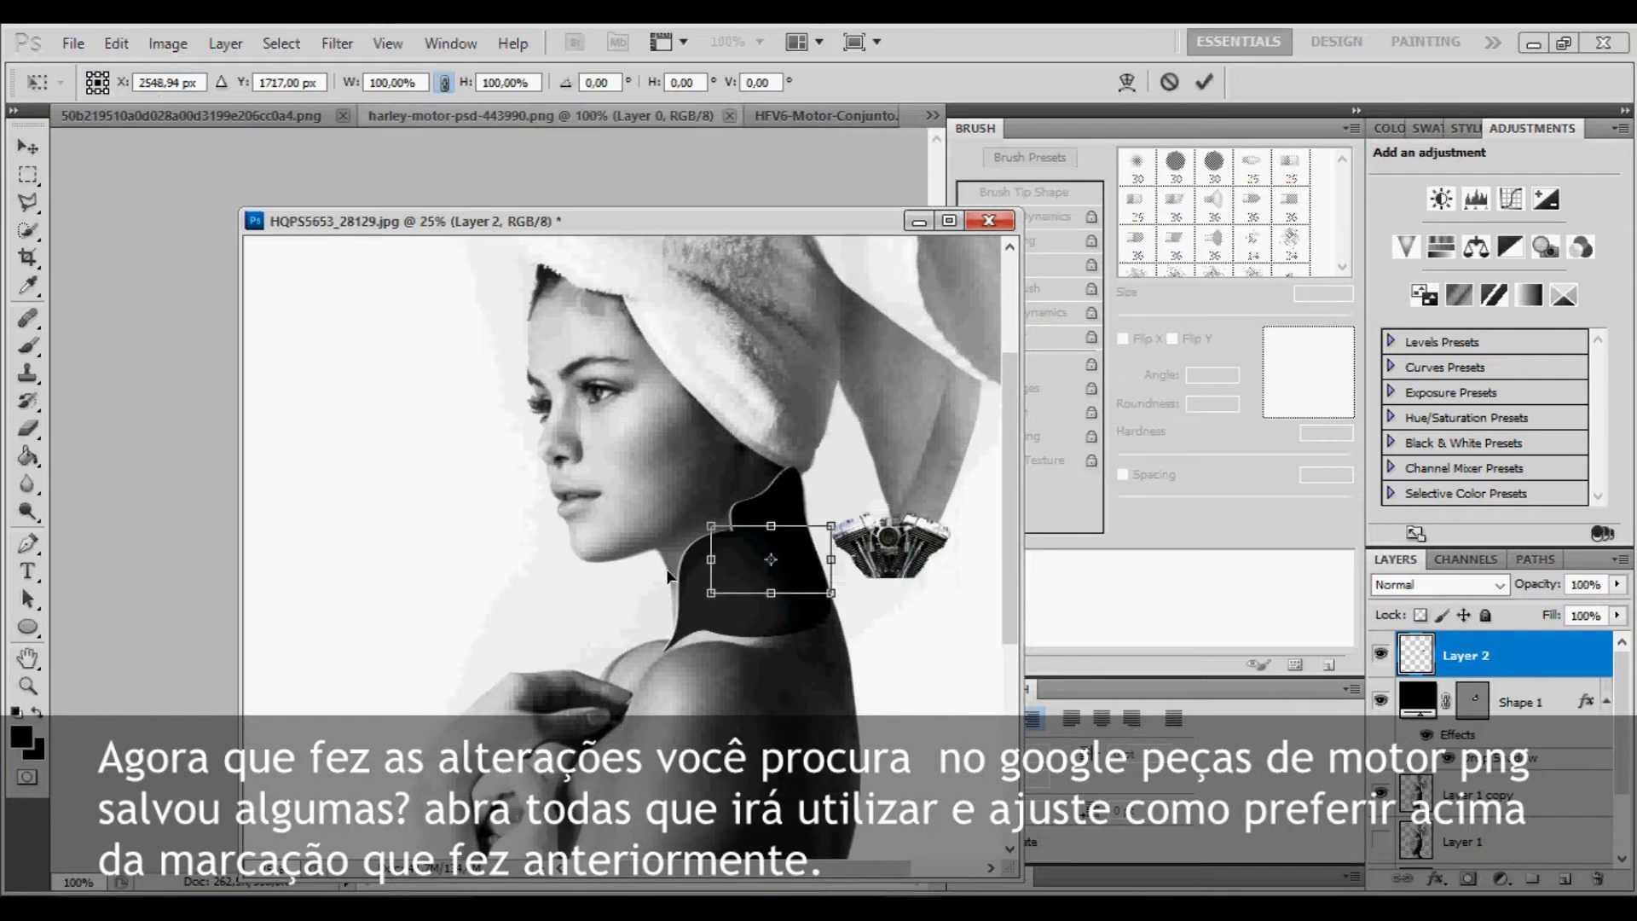
{"action": "left_click_drag", "start_coordinate": [732, 604], "coordinate": [922, 708]}
{"action": "left_click_drag", "start_coordinate": [765, 390], "coordinate": [593, 397]}
{"action": "left_click_drag", "start_coordinate": [774, 541], "coordinate": [770, 590]}
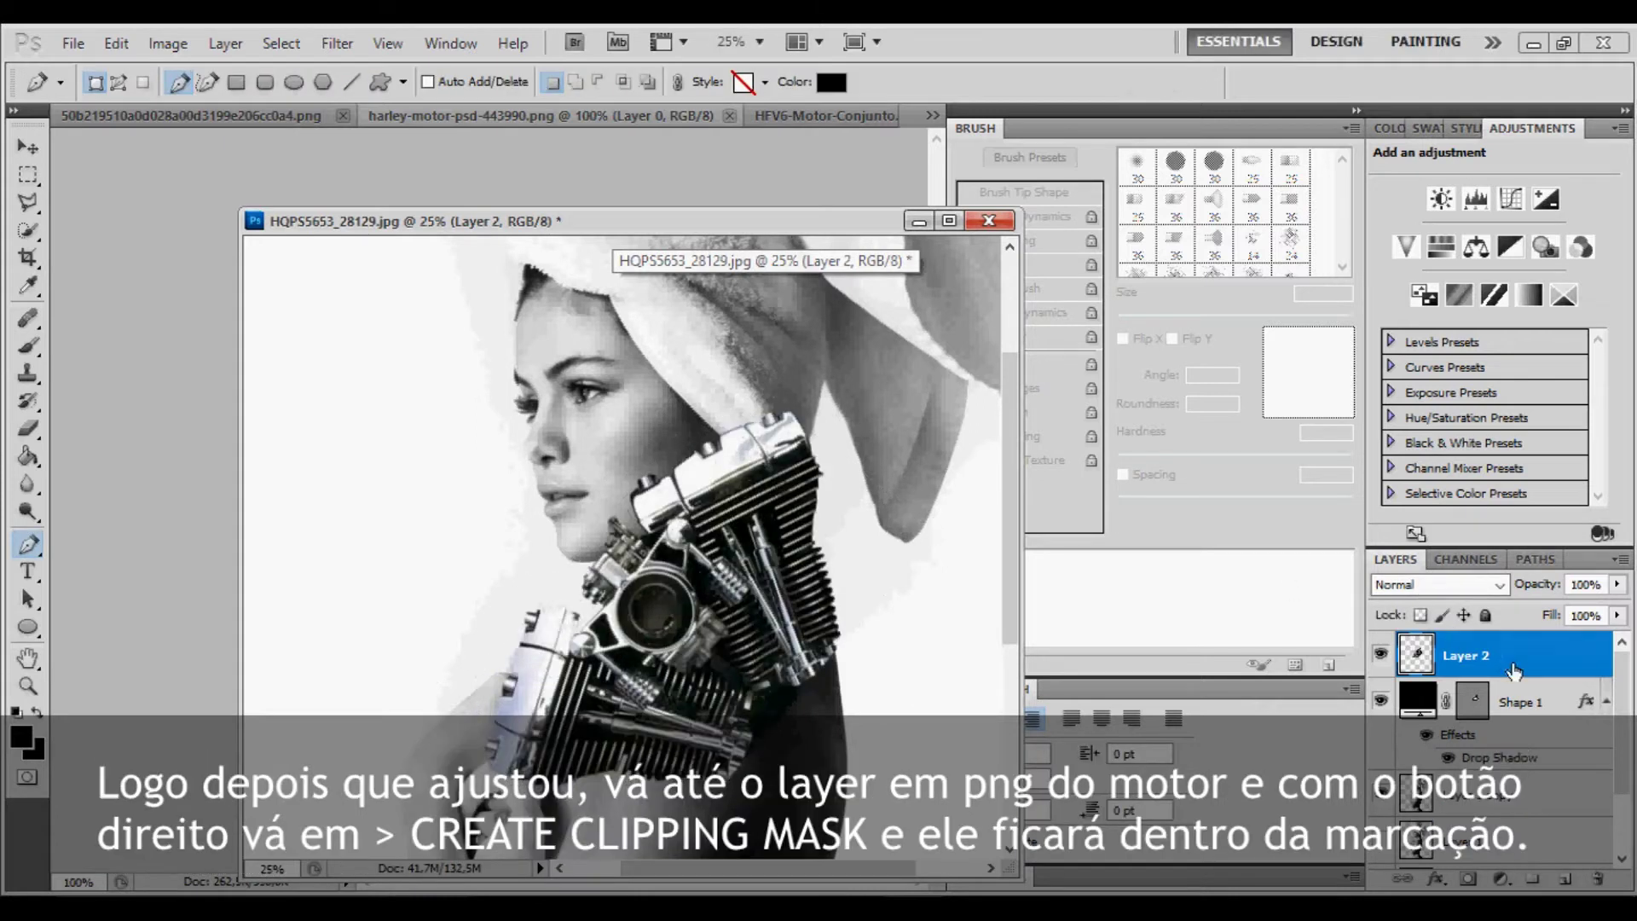
- Clip the motor layer to the neck shape and undo an accidental new shape layer
{"action": "right_click", "coordinate": [1505, 656]}
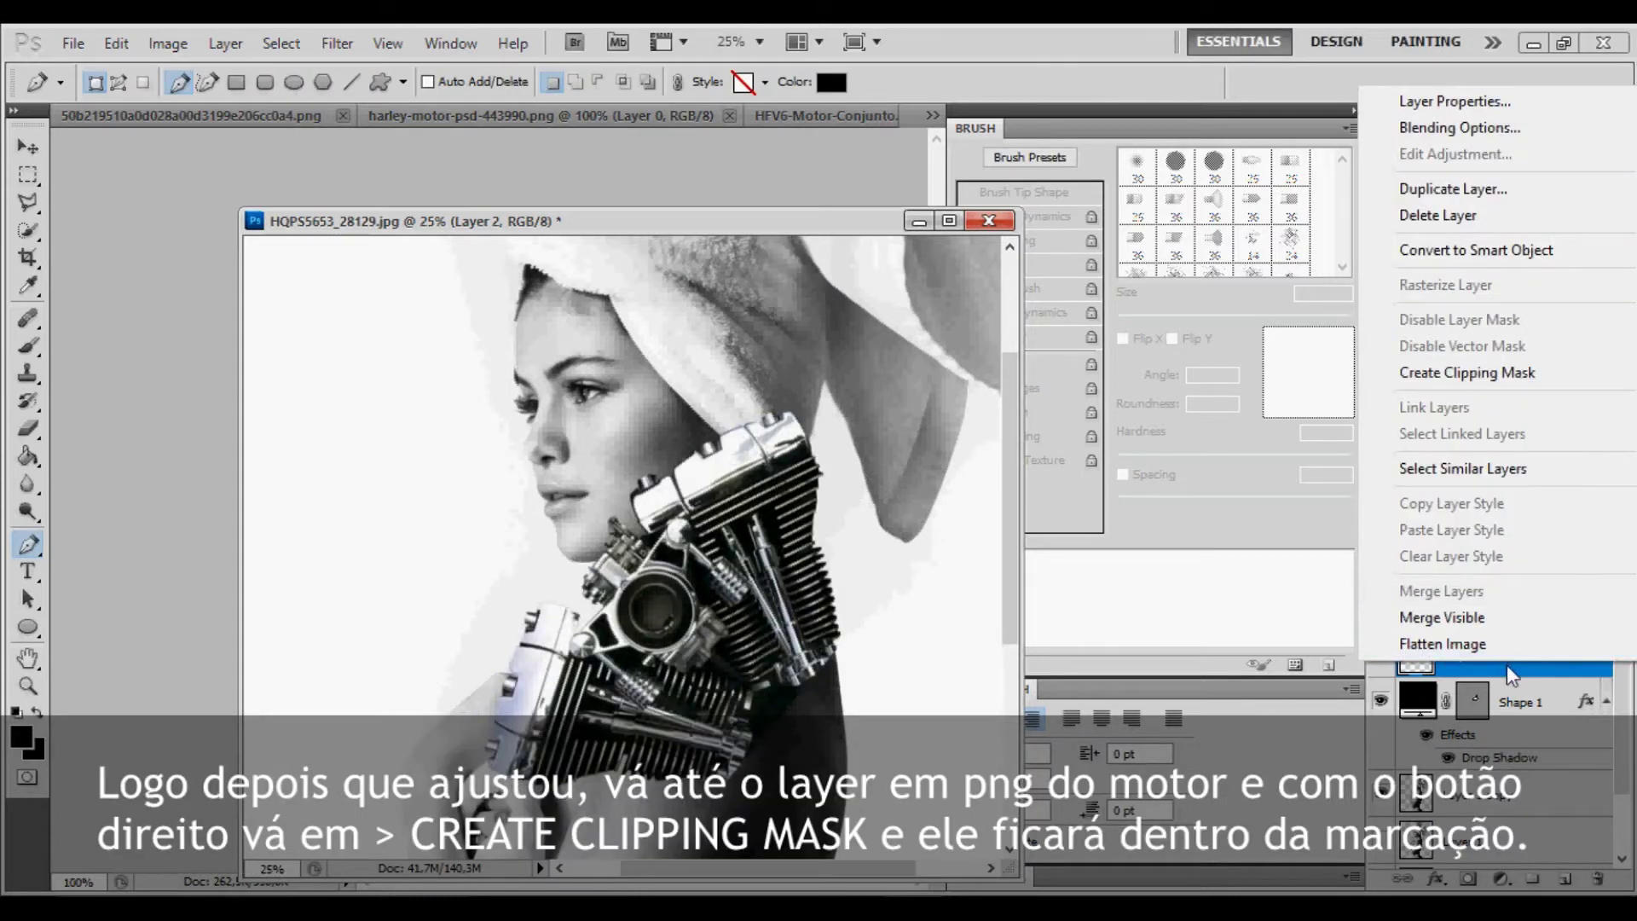
{"action": "left_click", "coordinate": [1509, 372]}
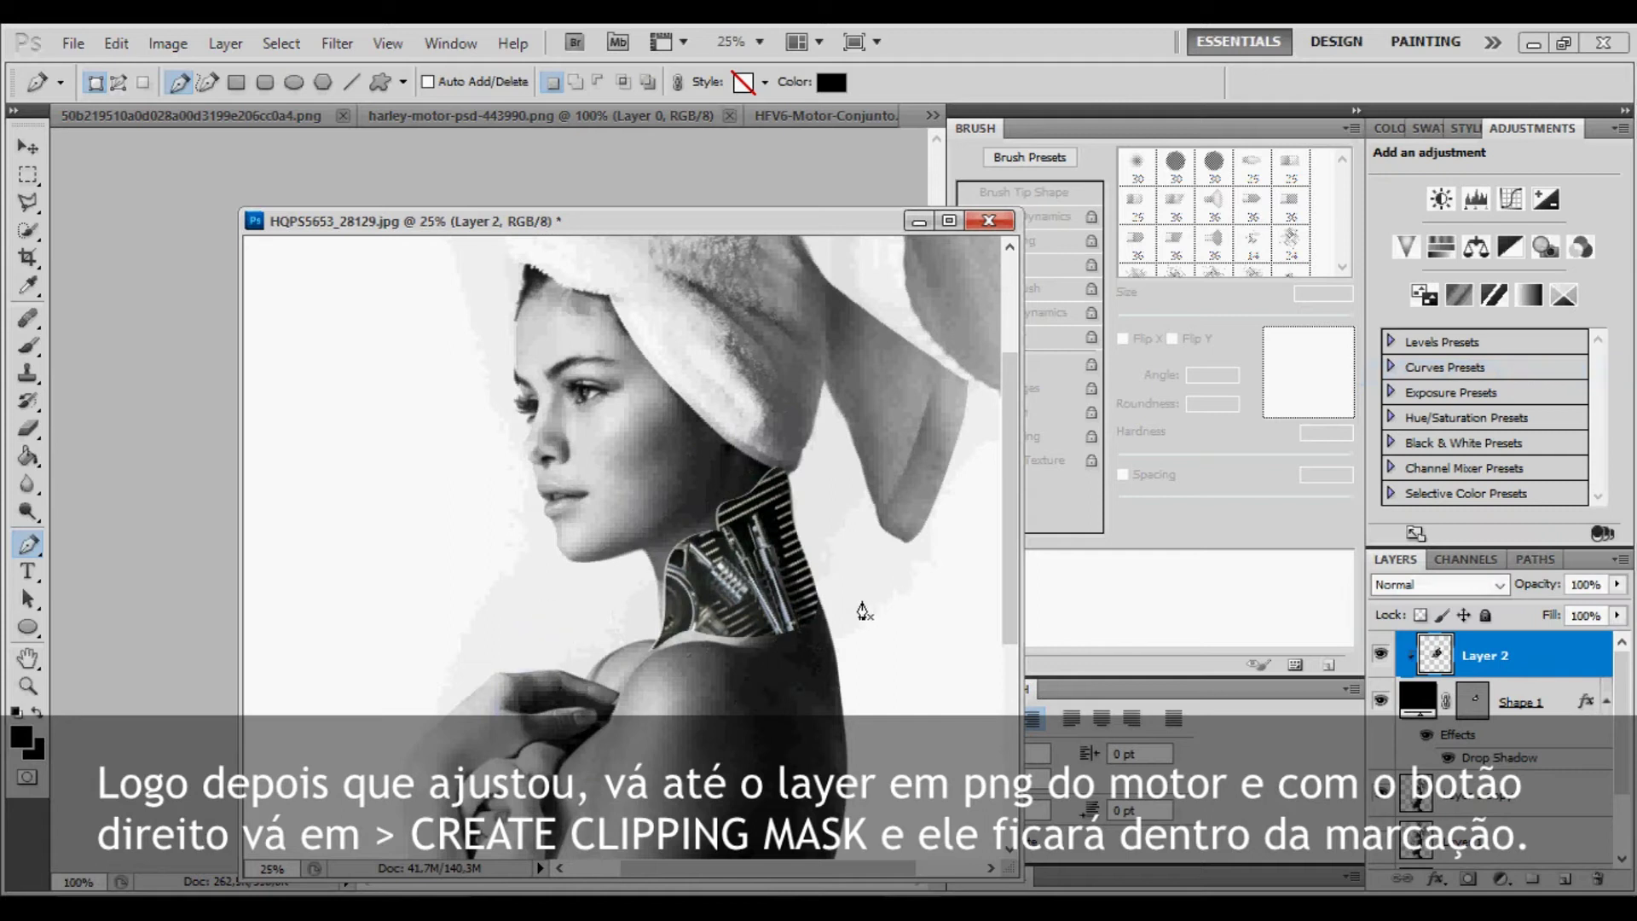
{"action": "left_click", "coordinate": [786, 601]}
{"action": "left_click", "coordinate": [116, 42]}
{"action": "left_click", "coordinate": [170, 112]}
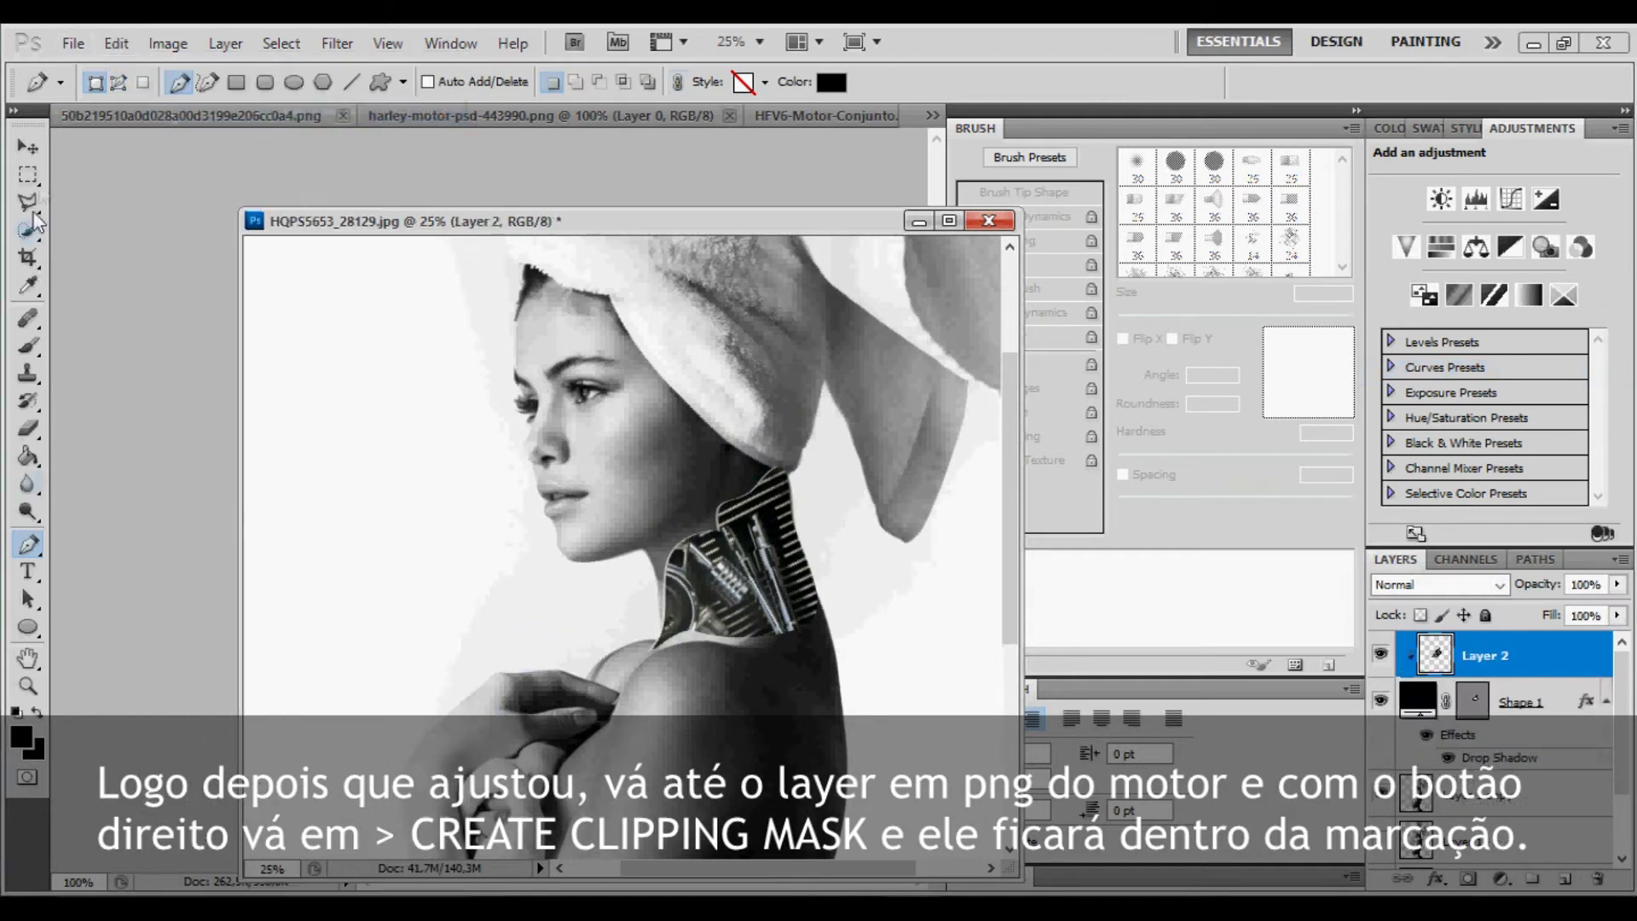
- Nudge the motor upward within the neck opening, then select the Shape 1 layer
{"action": "left_click", "coordinate": [29, 146]}
{"action": "left_click_drag", "start_coordinate": [702, 596], "coordinate": [707, 580]}
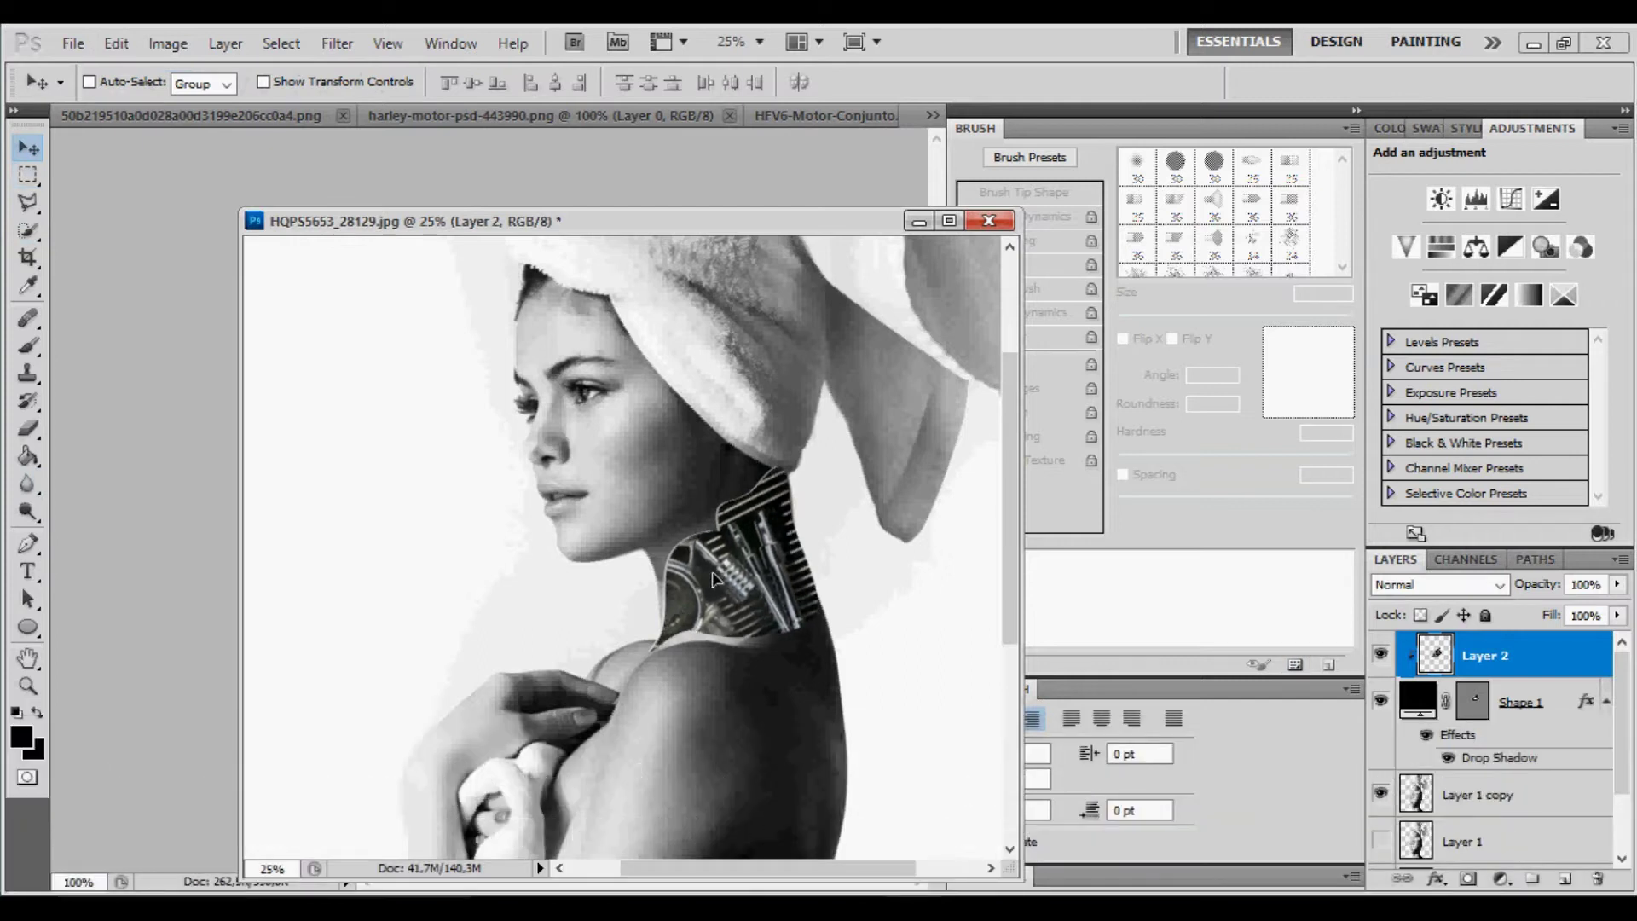
{"action": "left_click_drag", "start_coordinate": [706, 580], "coordinate": [695, 560]}
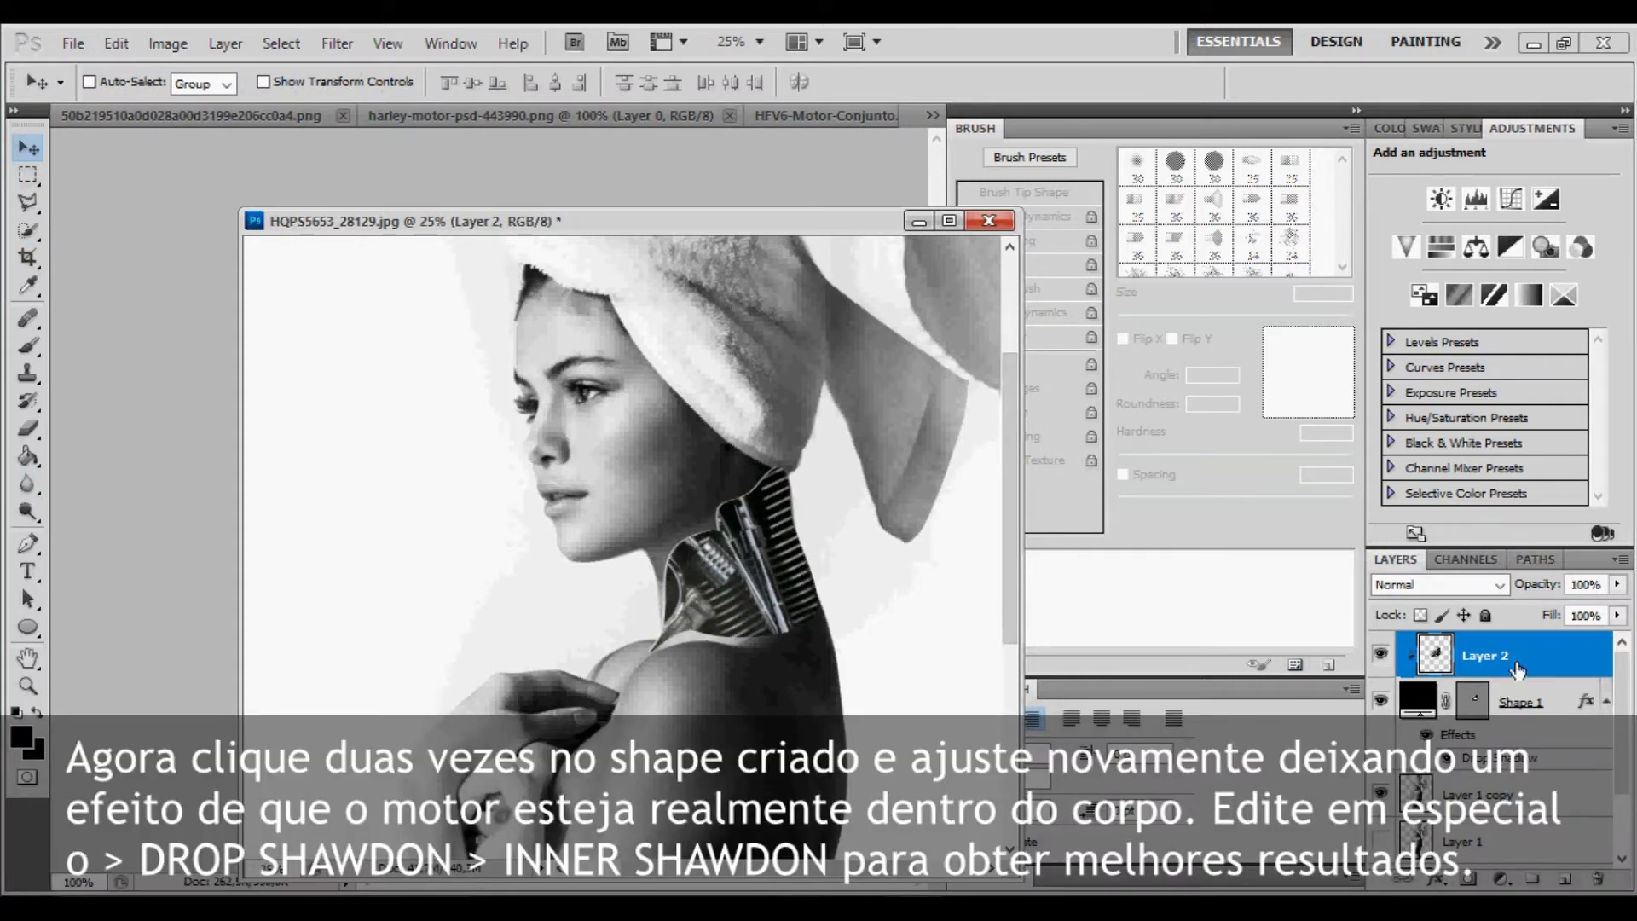
{"action": "left_click", "coordinate": [1521, 701]}
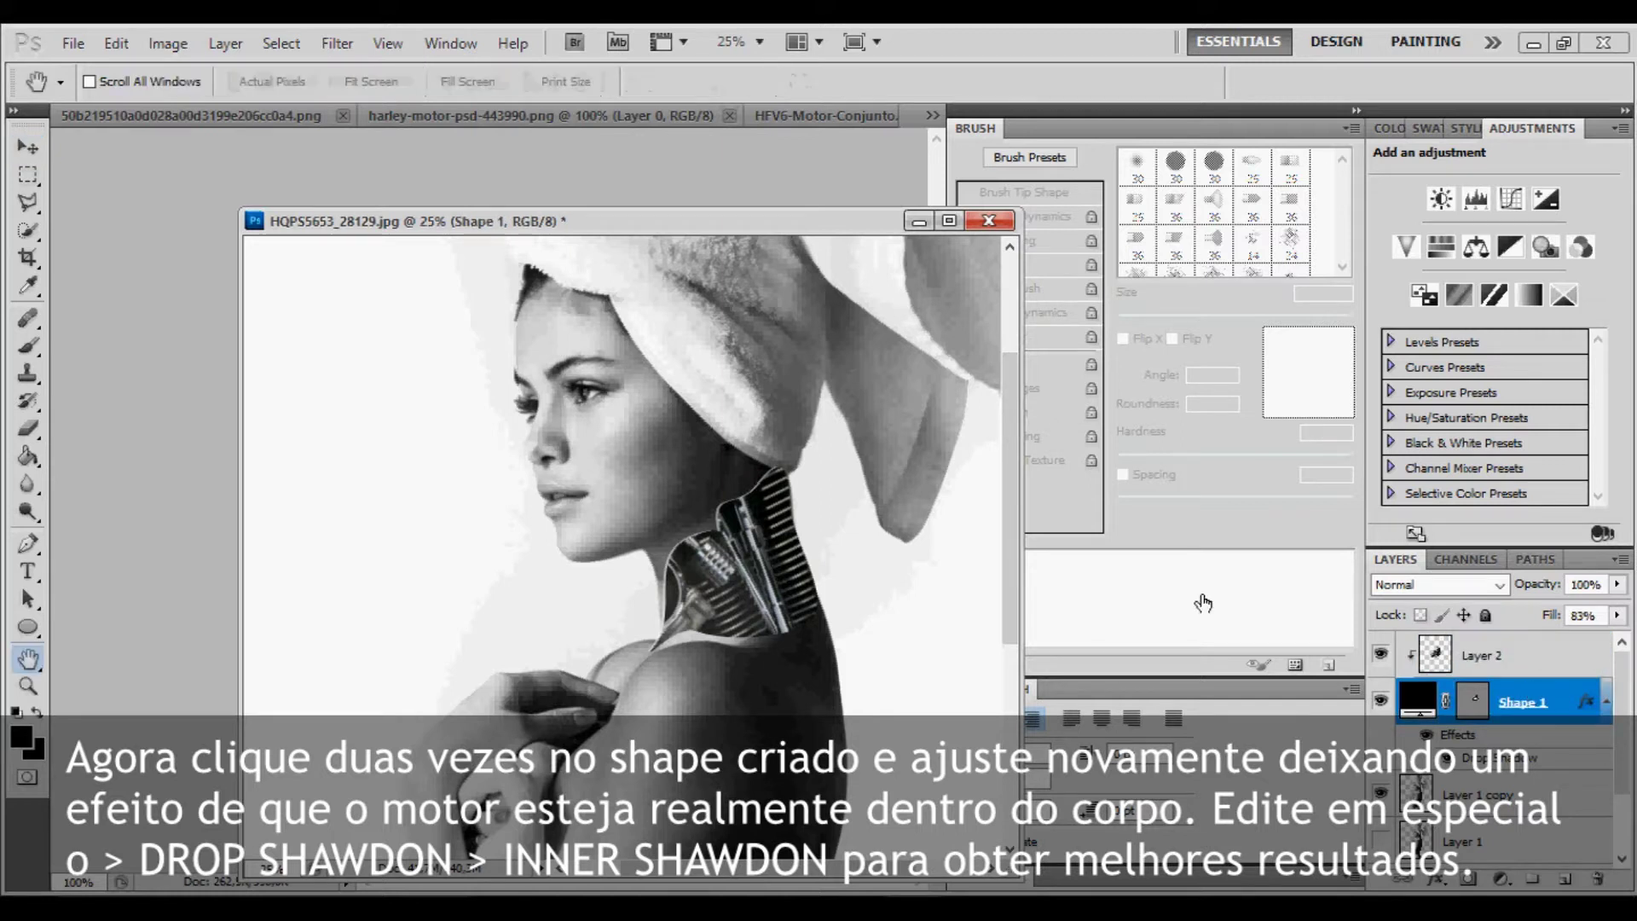
- Retune Shape 1's fill opacity and drop shadow spread, distance, angle and opacity
{"action": "double_click", "coordinate": [1553, 701]}
{"action": "mouse_move", "coordinate": [1335, 417]}
{"action": "left_mouse_down"}
{"action": "mouse_move", "coordinate": [1264, 420]}
{"action": "mouse_move", "coordinate": [1354, 418]}
{"action": "left_mouse_up"}
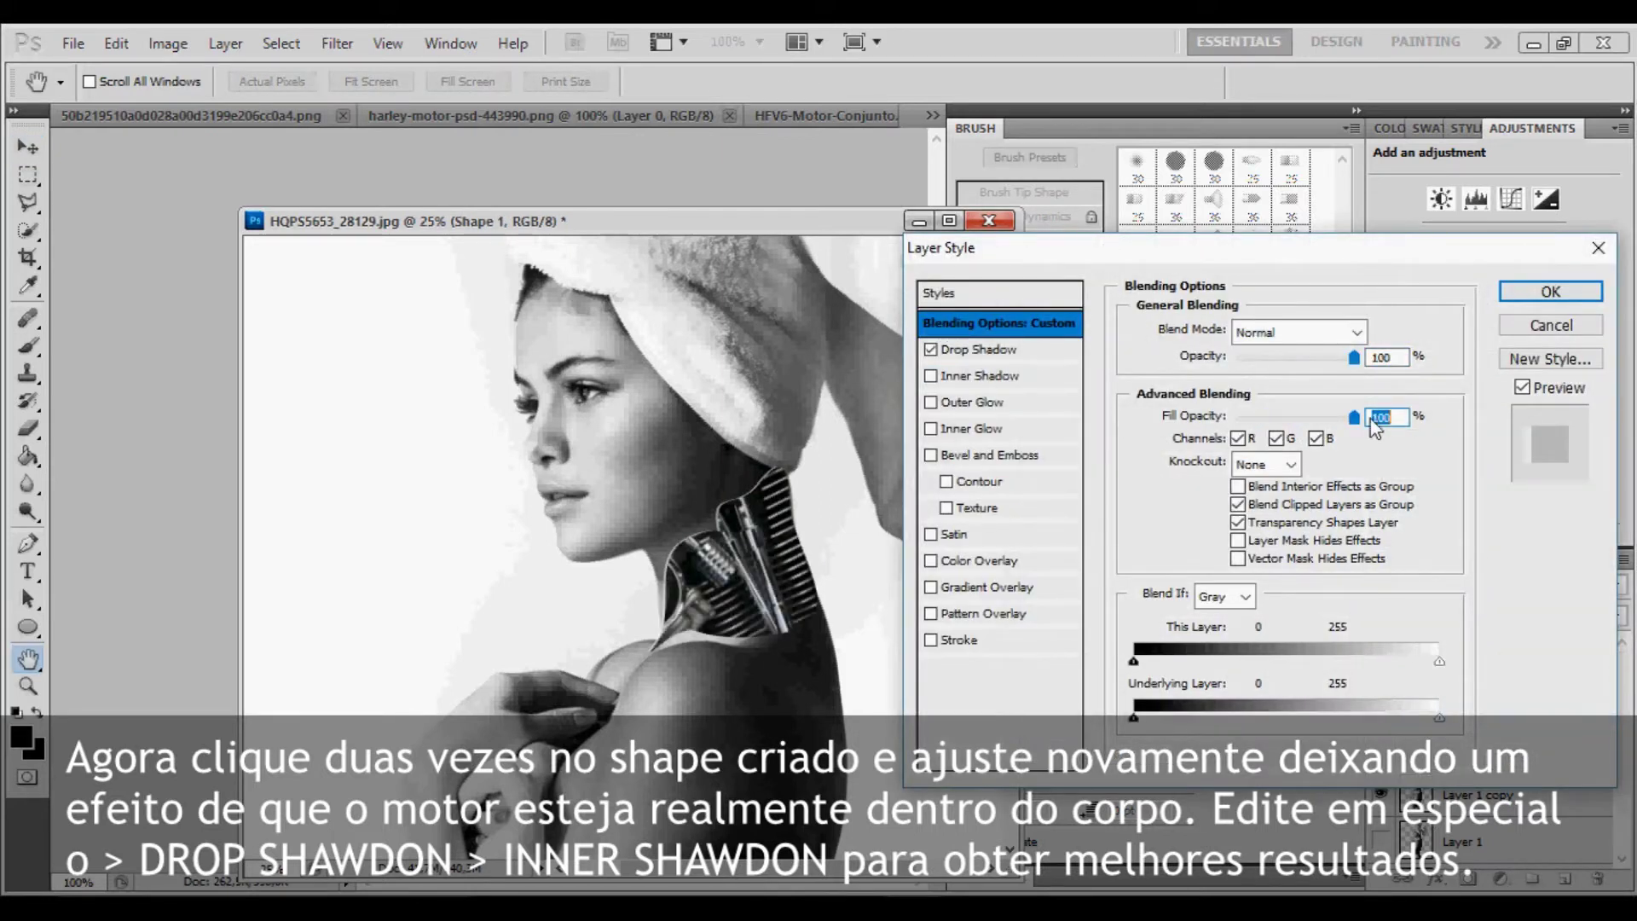
{"action": "left_click", "coordinate": [973, 349]}
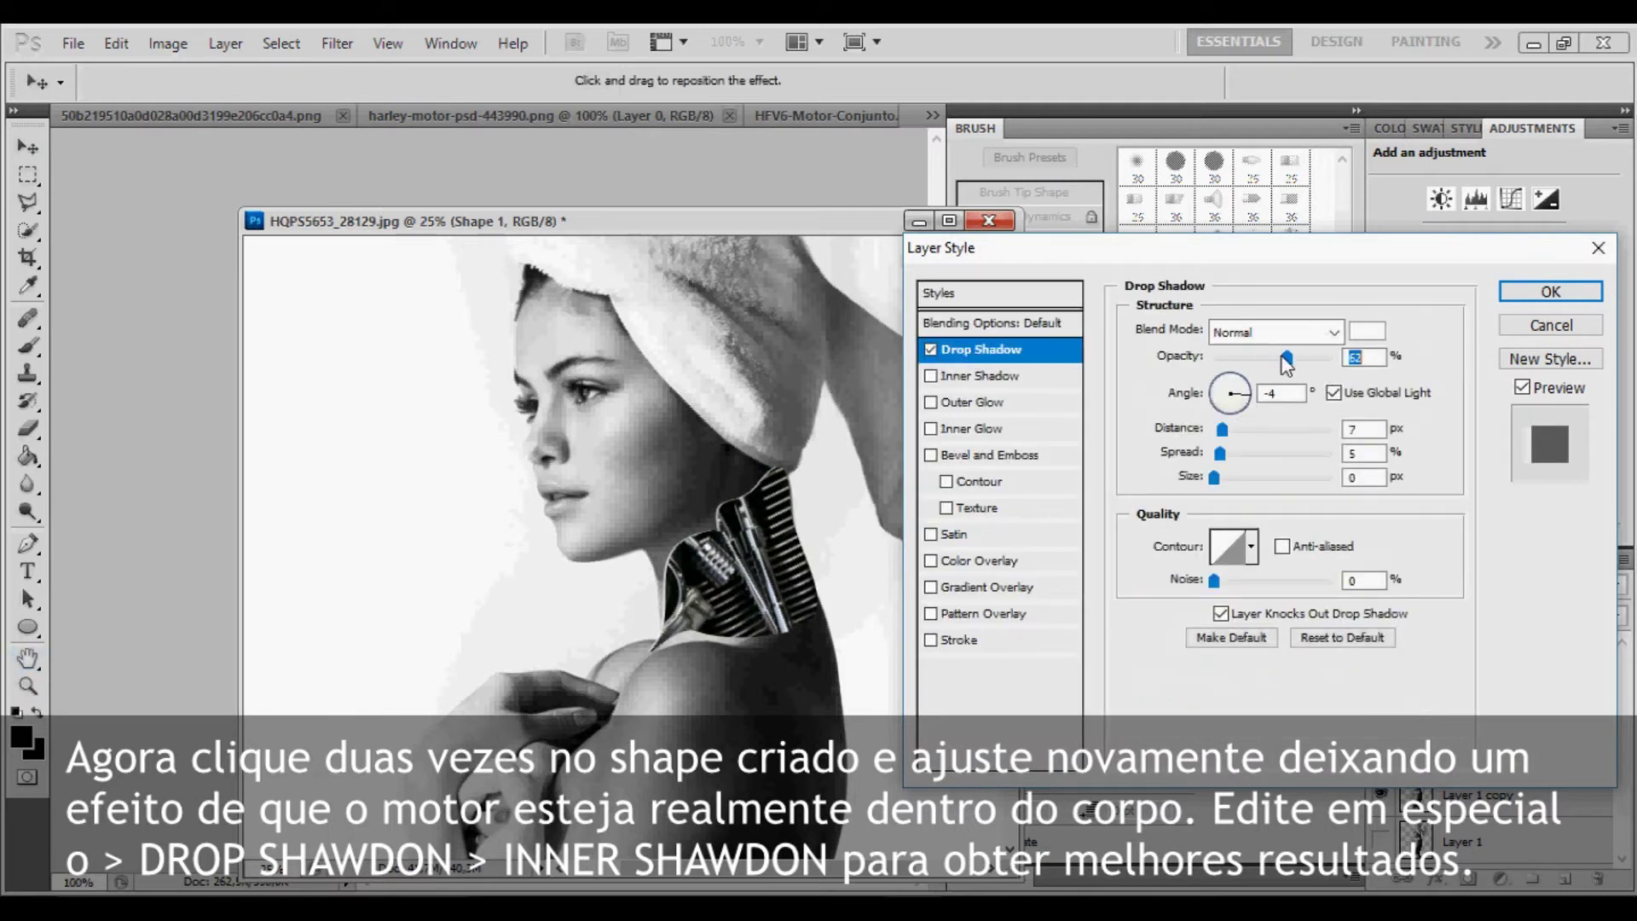
{"action": "left_click_drag", "start_coordinate": [1217, 463], "coordinate": [1232, 461]}
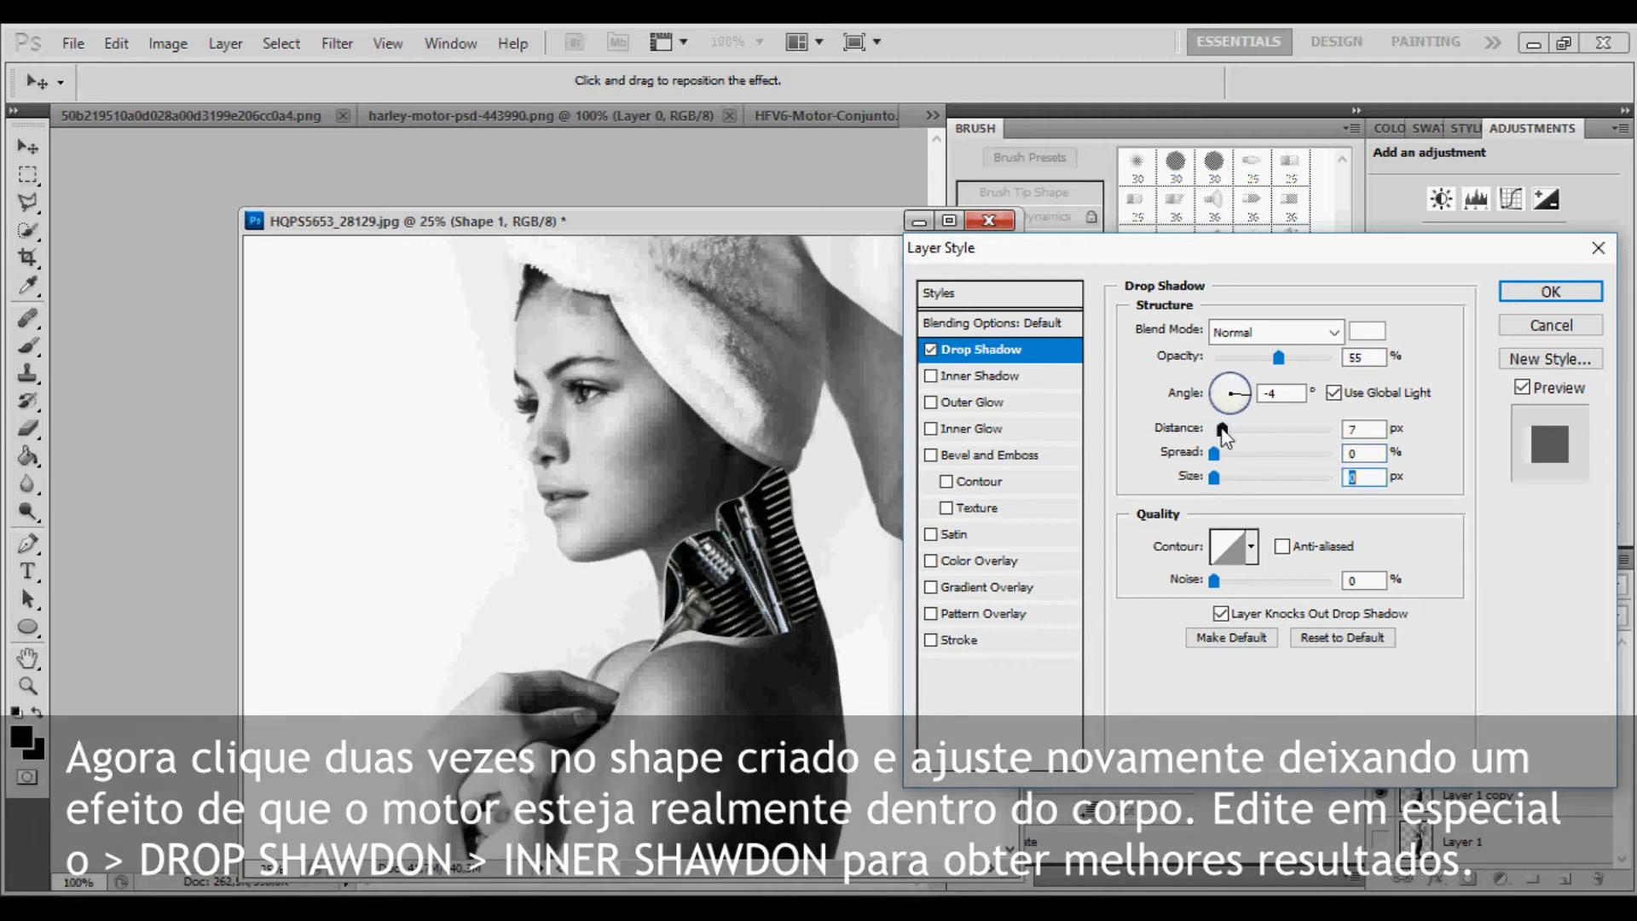
{"action": "left_click_drag", "start_coordinate": [1222, 429], "coordinate": [1229, 431]}
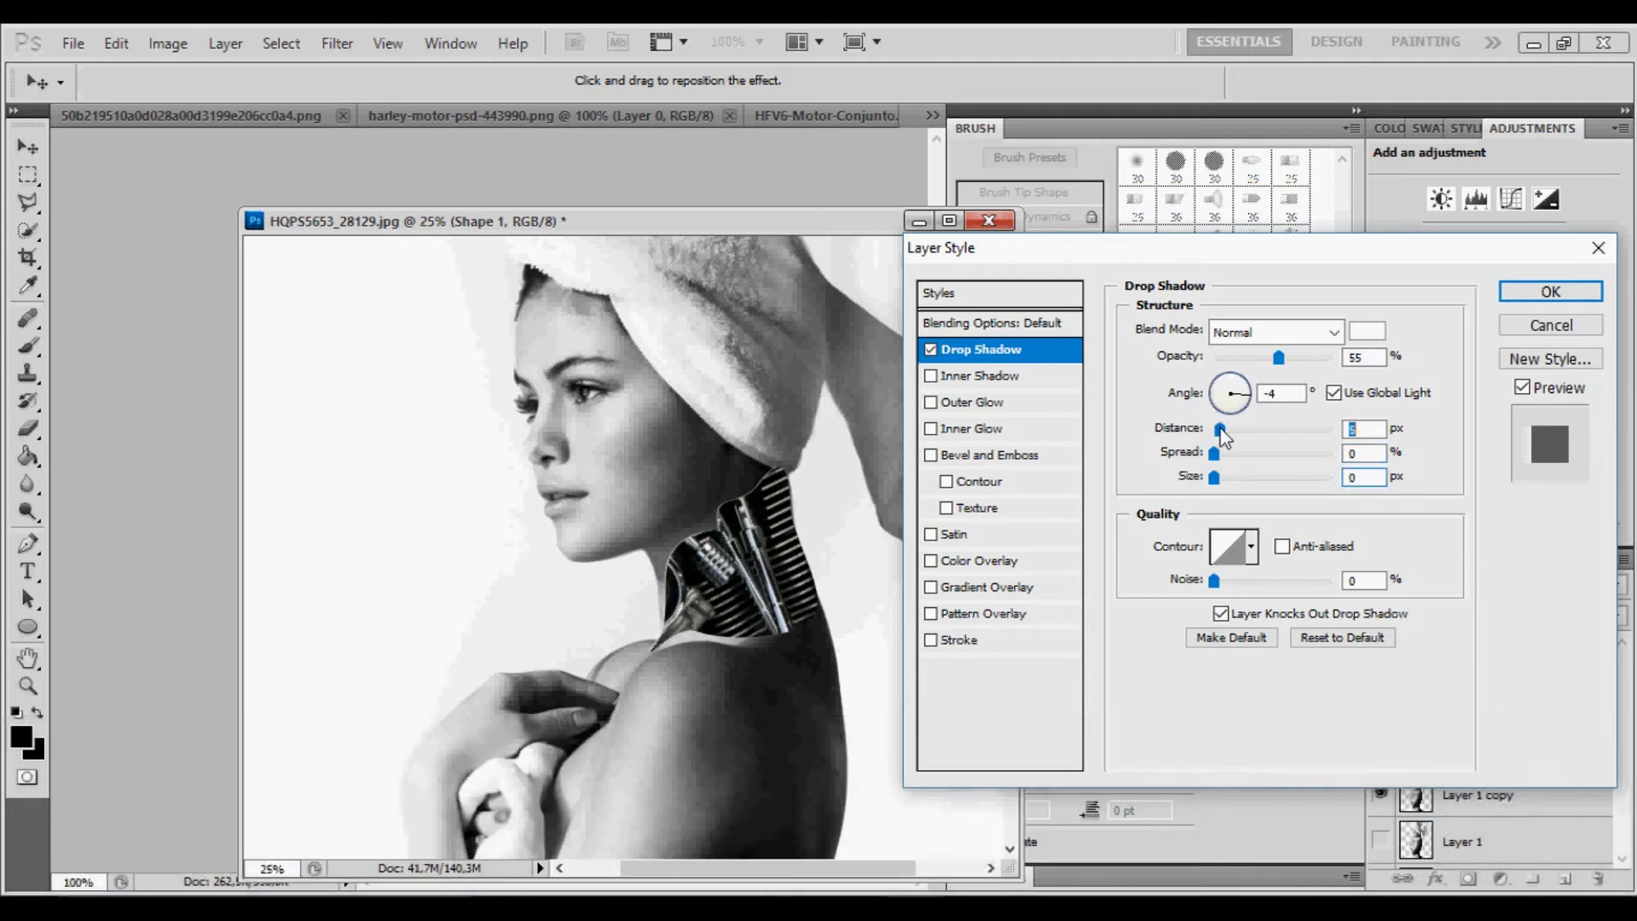
{"action": "left_click_drag", "start_coordinate": [1223, 390], "coordinate": [1221, 388]}
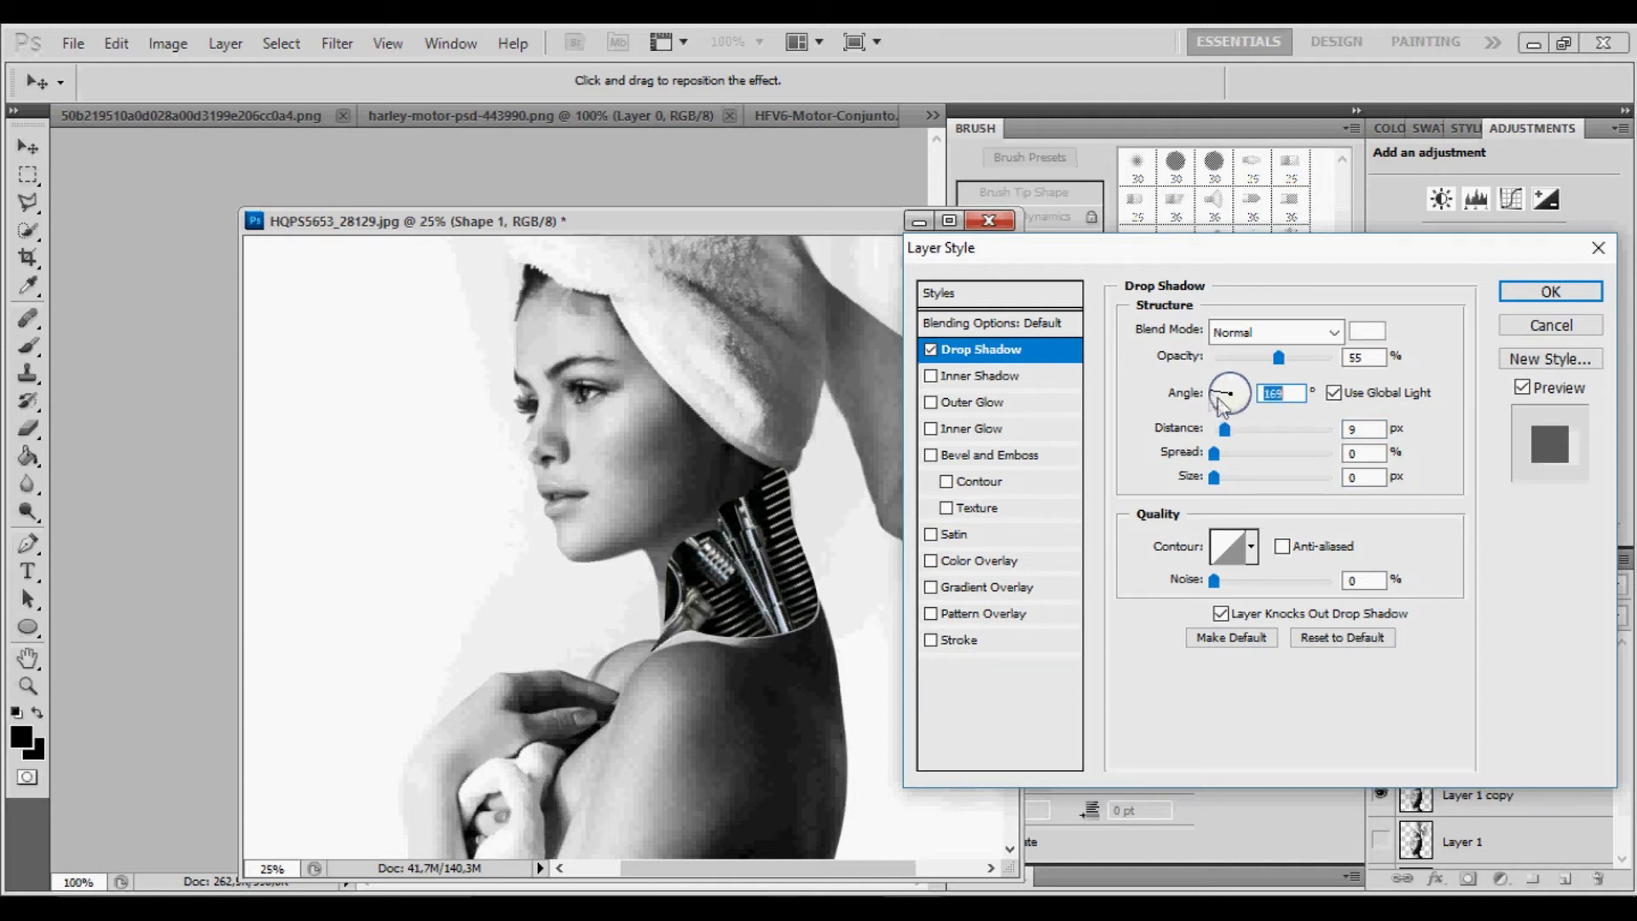
{"action": "mouse_move", "coordinate": [1225, 408]}
{"action": "left_mouse_down"}
{"action": "mouse_move", "coordinate": [1221, 388]}
{"action": "mouse_move", "coordinate": [1226, 434]}
{"action": "left_mouse_up"}
- Add an inner shadow to the neck shape, trim the drop shadow distance, and apply the styles
{"action": "left_click", "coordinate": [981, 376]}
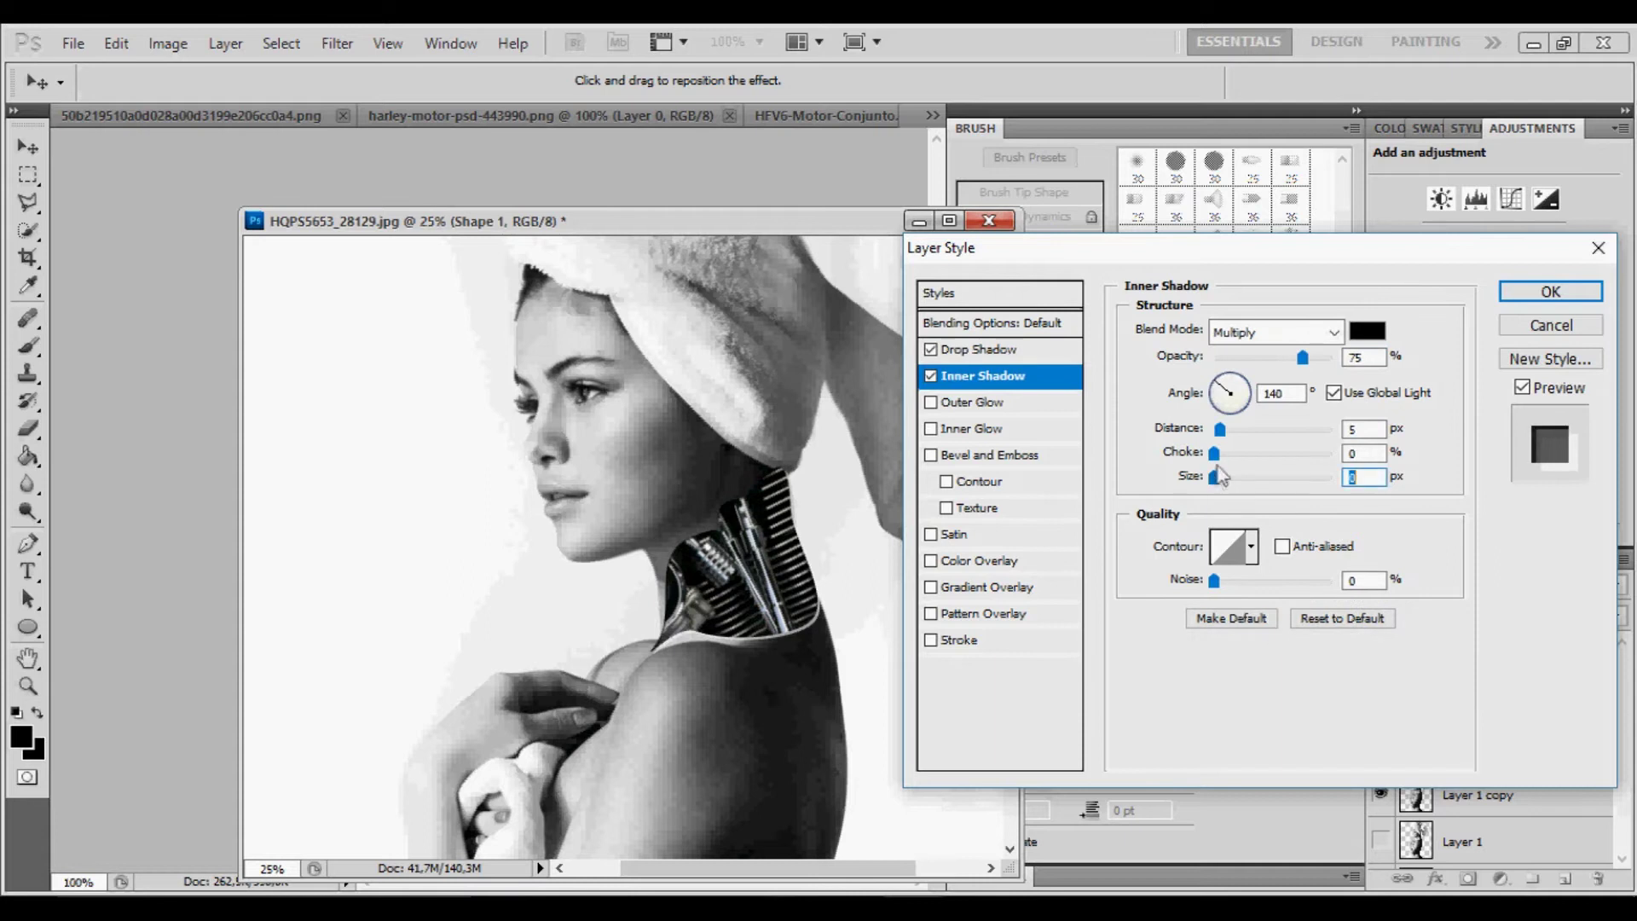
{"action": "left_click_drag", "start_coordinate": [1211, 458], "coordinate": [1295, 477]}
{"action": "left_click_drag", "start_coordinate": [1219, 429], "coordinate": [1214, 428]}
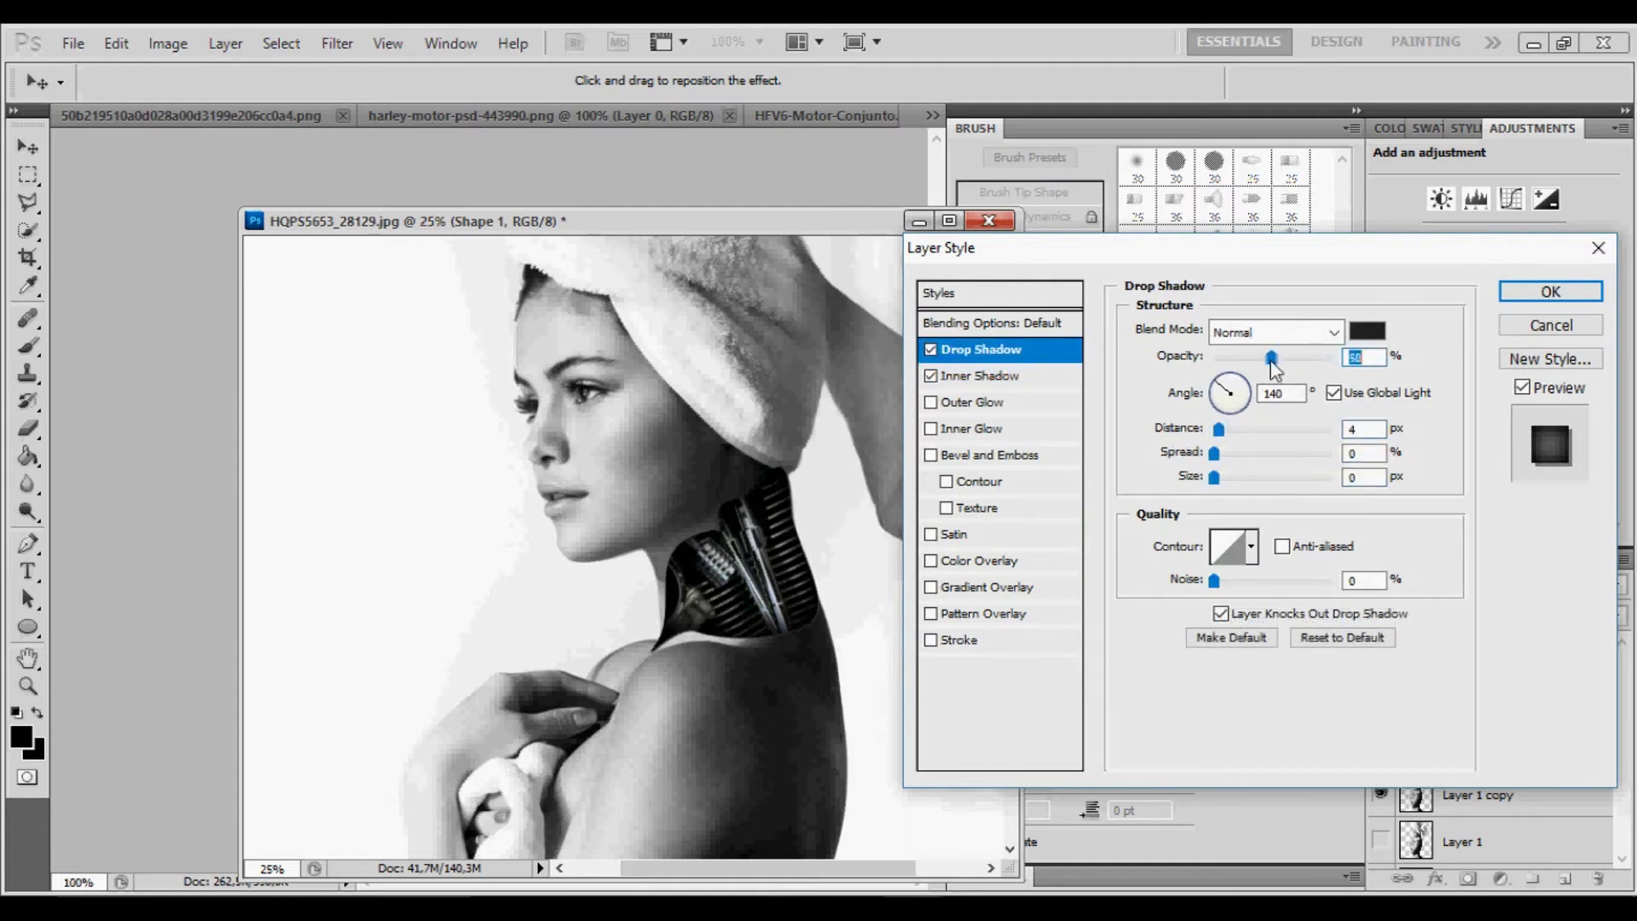
{"action": "mouse_move", "coordinate": [1221, 428]}
{"action": "left_mouse_down"}
{"action": "mouse_move", "coordinate": [1233, 409]}
{"action": "mouse_move", "coordinate": [1237, 429]}
{"action": "mouse_move", "coordinate": [1218, 429]}
{"action": "left_mouse_up"}
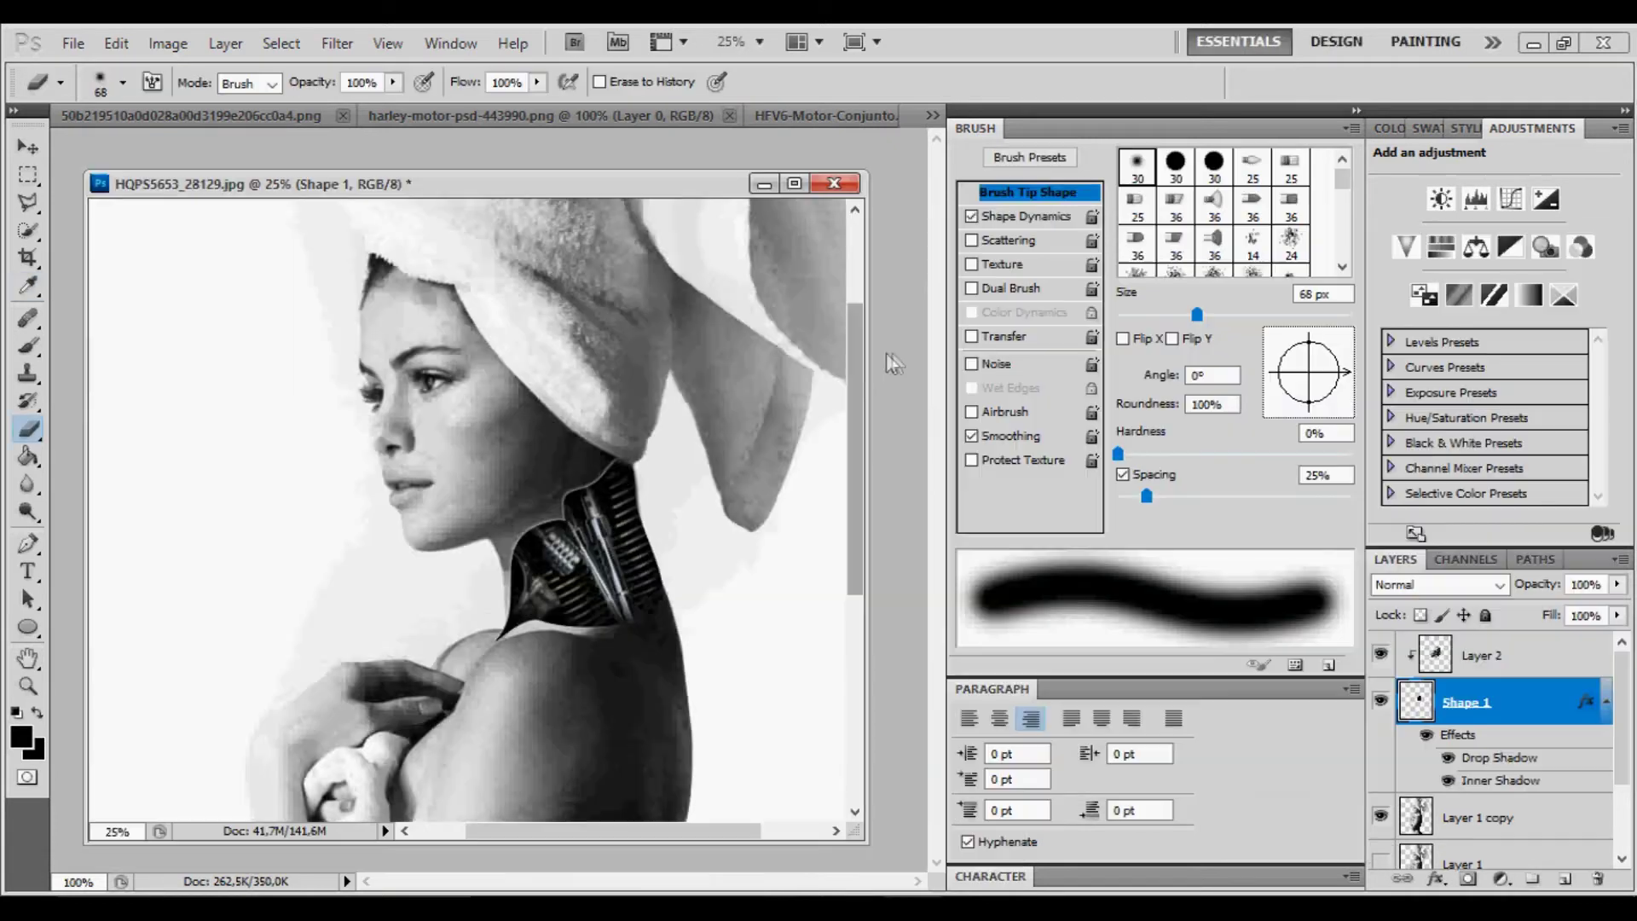
{"action": "scroll", "coordinate": [554, 512], "scroll_direction": "down", "scroll_amount": 2}
{"action": "key", "text": "alt+bracketleft"}
{"action": "scroll", "coordinate": [852, 475], "scroll_direction": "down", "scroll_amount": 3}
{"action": "scroll", "coordinate": [856, 460], "scroll_direction": "up", "scroll_amount": 3}
{"action": "scroll", "coordinate": [856, 462], "scroll_direction": "down", "scroll_amount": 3}
{"action": "key", "text": "v"}
{"action": "scroll", "coordinate": [863, 437], "scroll_direction": "up", "scroll_amount": 3}
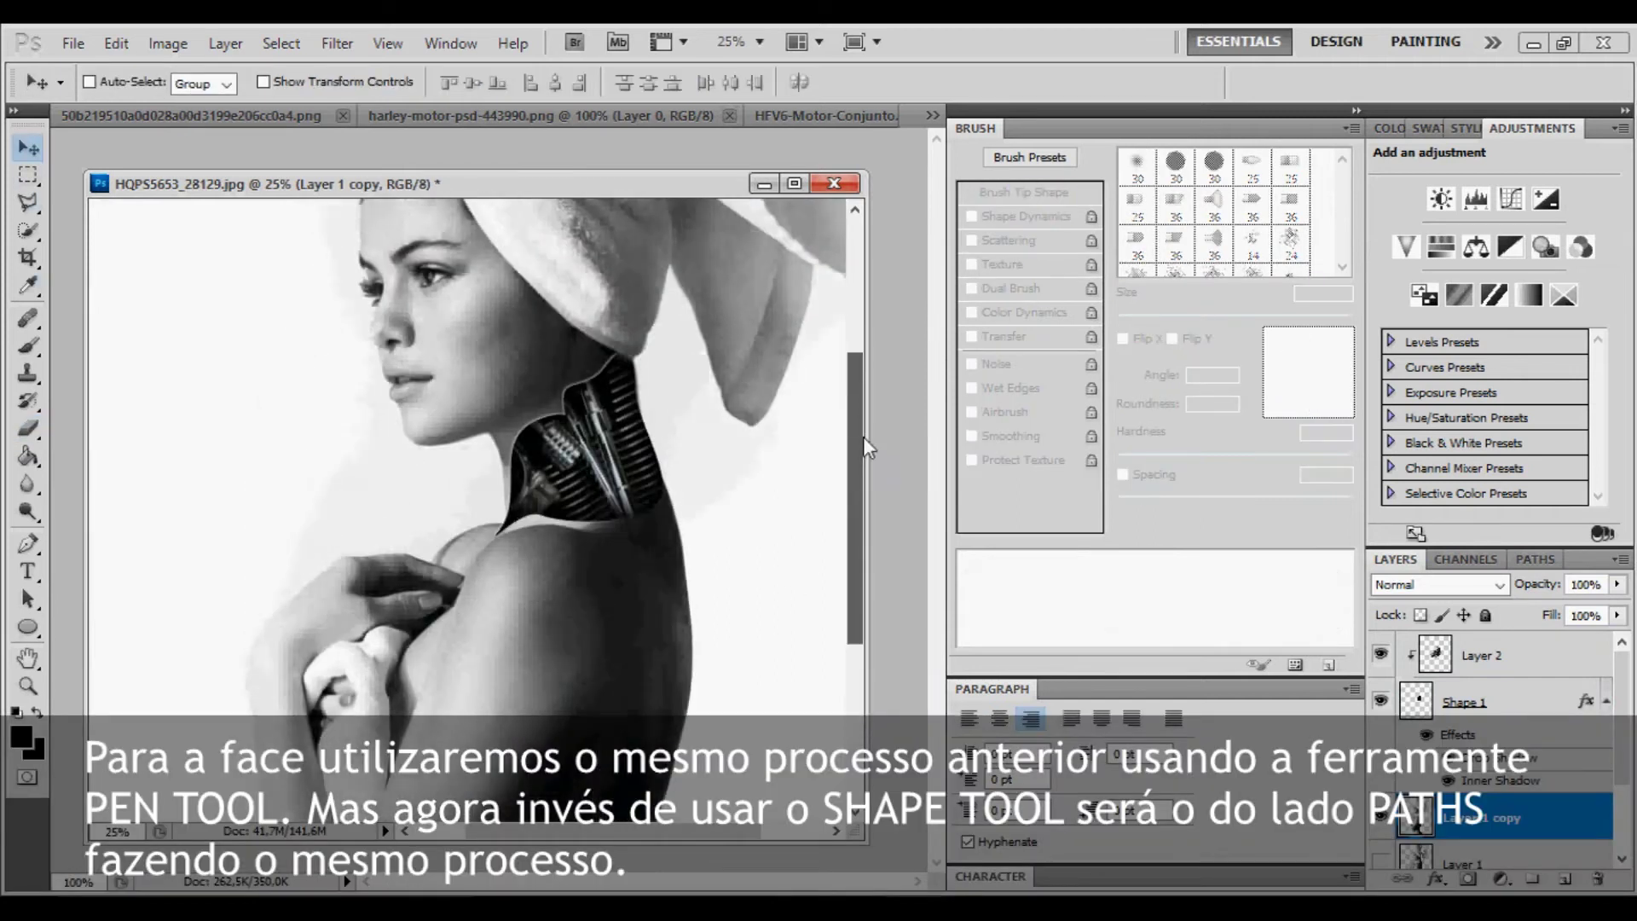
- Add empty Layer 3, zoom in on the face, and set the Pen tool to Paths mode
{"action": "scroll", "coordinate": [863, 431], "scroll_direction": "up", "scroll_amount": 1}
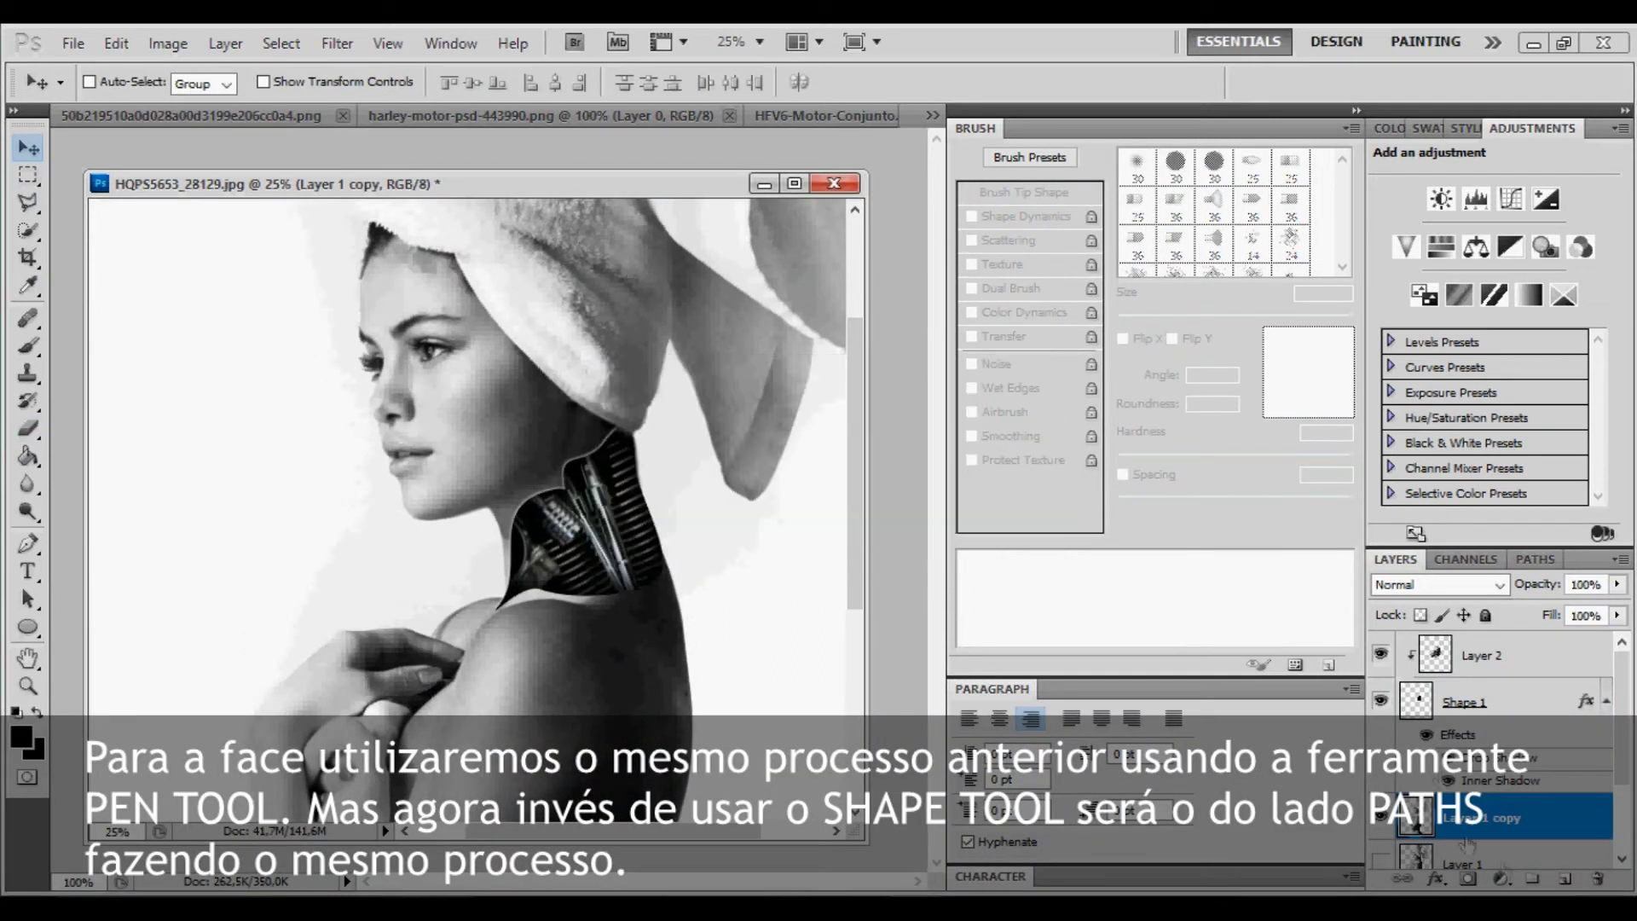
{"action": "left_click", "coordinate": [1572, 887]}
{"action": "key", "text": "z"}
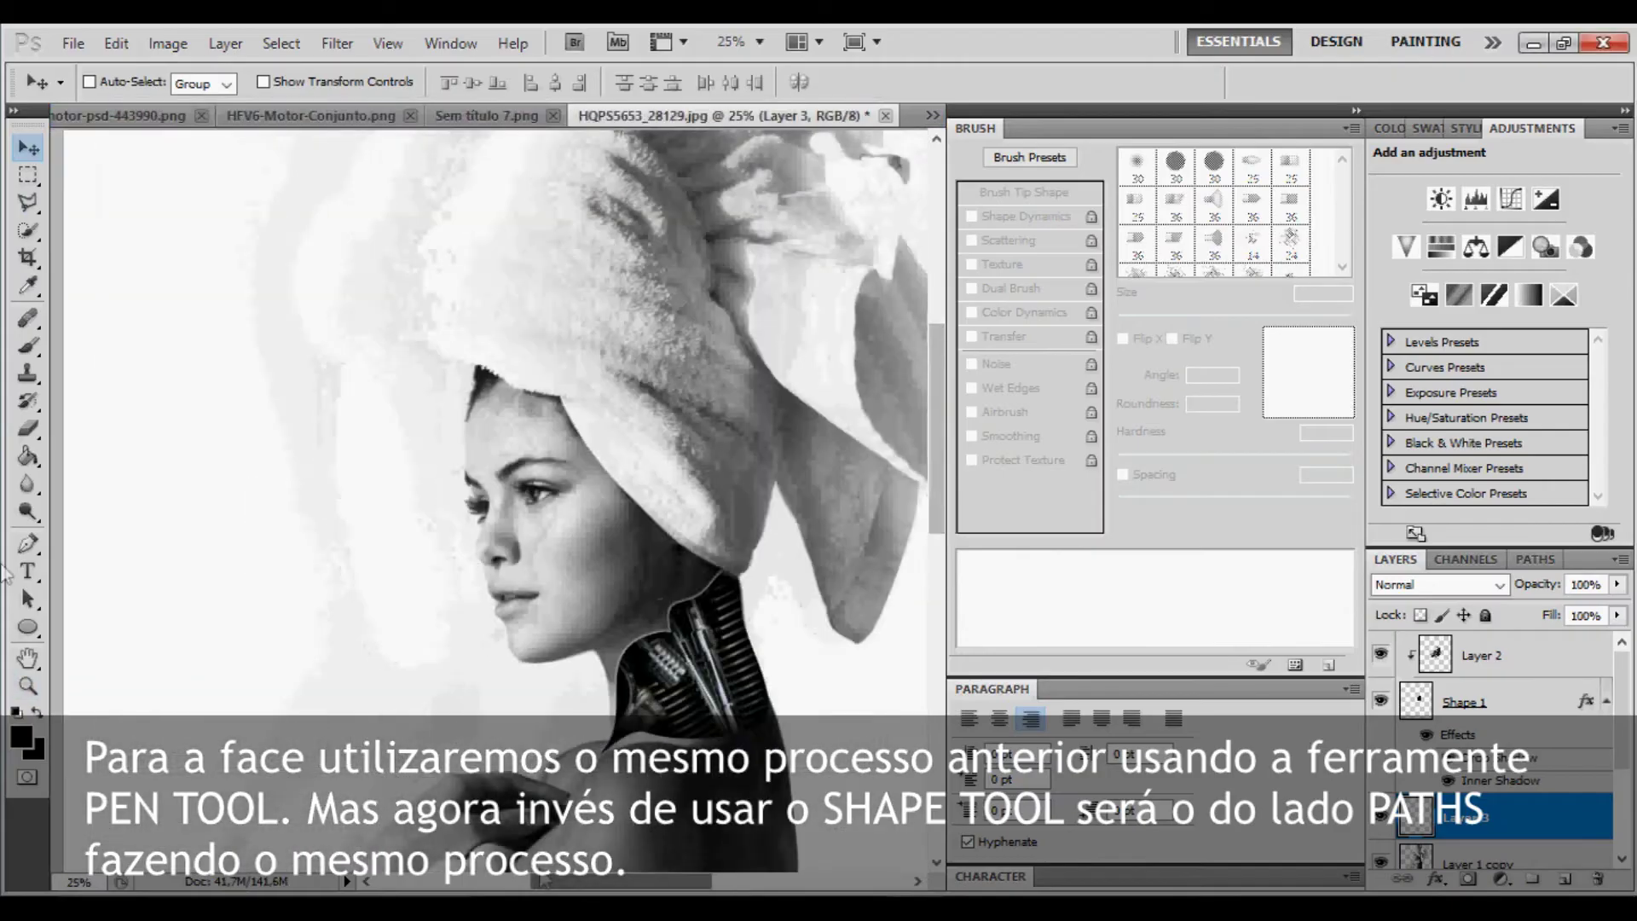
{"action": "left_click", "coordinate": [778, 502]}
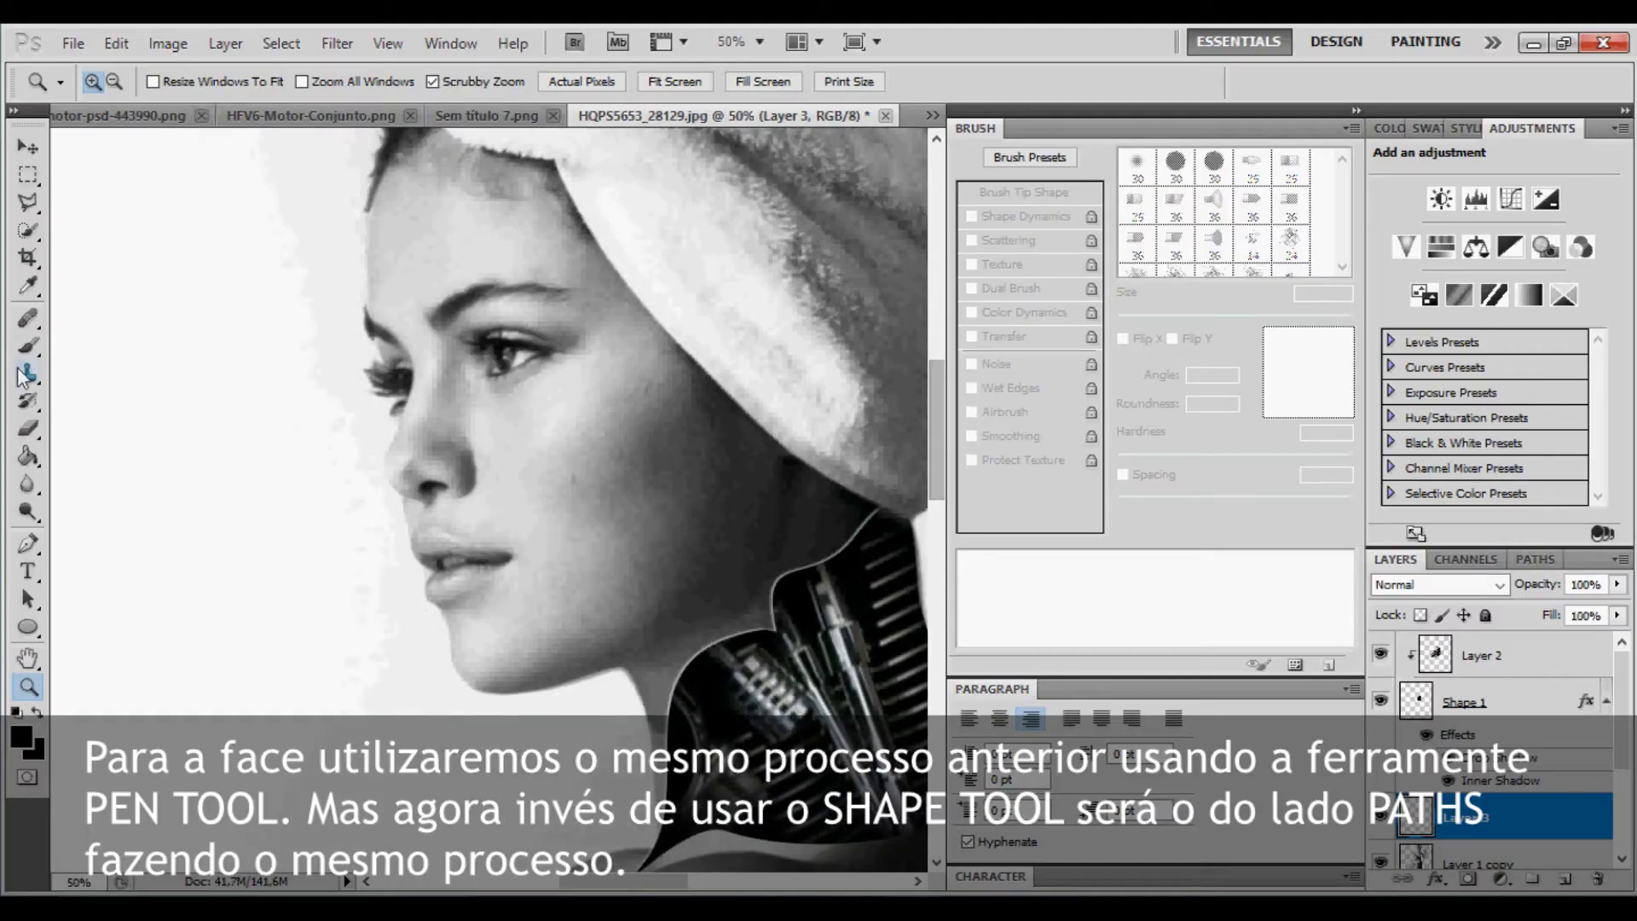
{"action": "left_click", "coordinate": [28, 544]}
{"action": "left_click", "coordinate": [119, 82]}
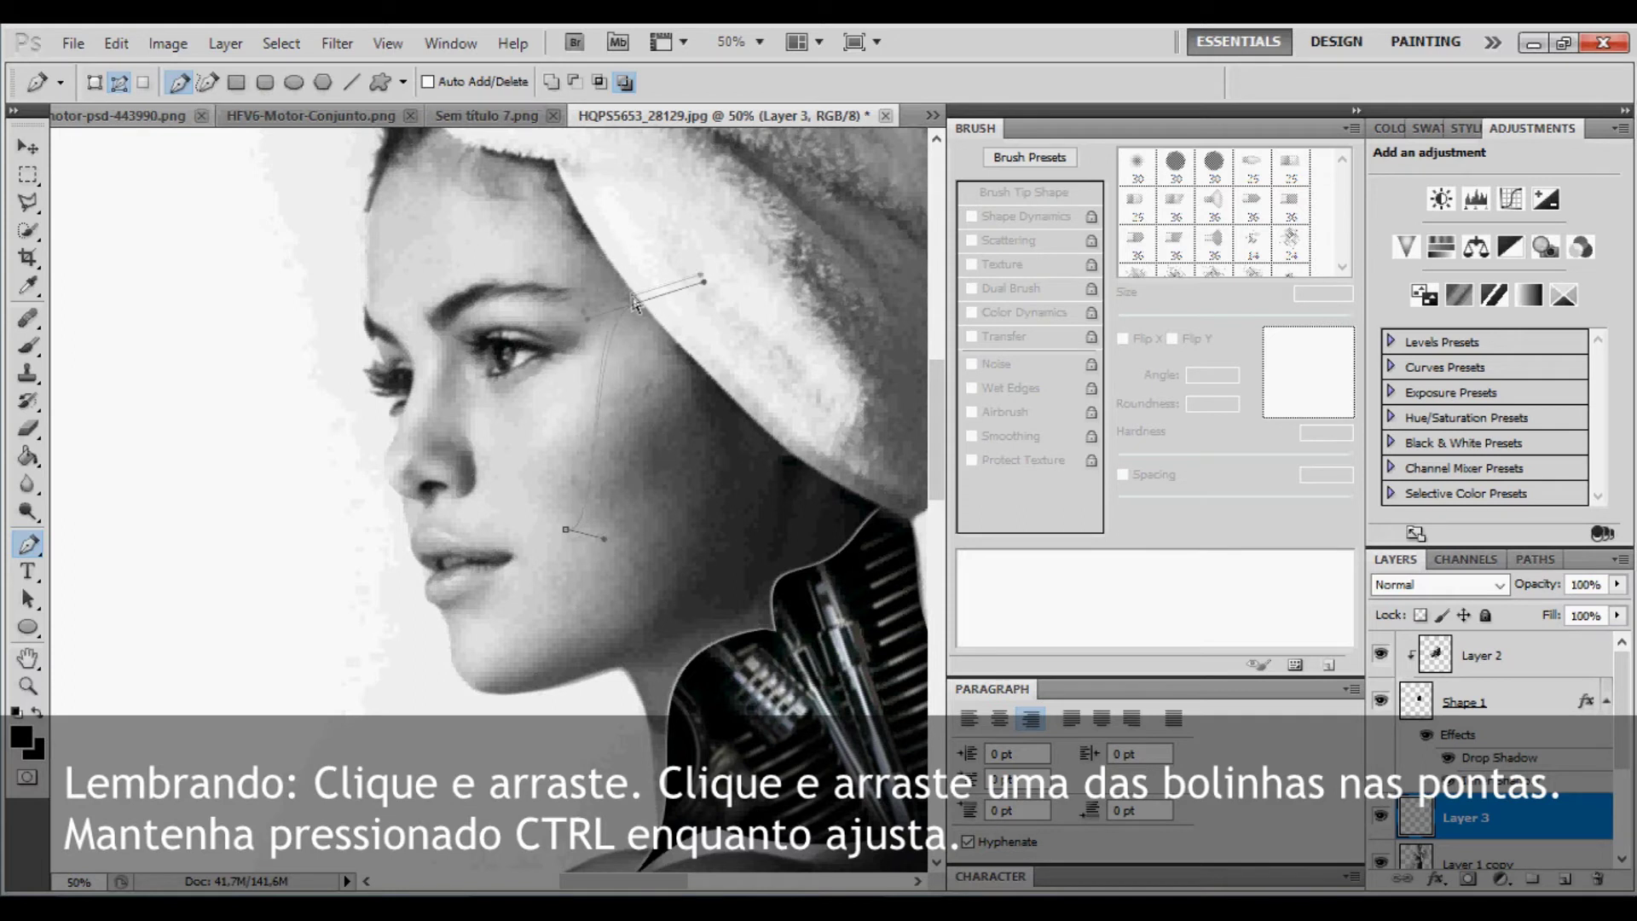
- Place curved path anchors from the towel edge down the cheek to the chin, then view the whole path
{"action": "left_click_drag", "start_coordinate": [552, 528], "coordinate": [585, 541]}
{"action": "left_click_drag", "start_coordinate": [629, 296], "coordinate": [652, 295]}
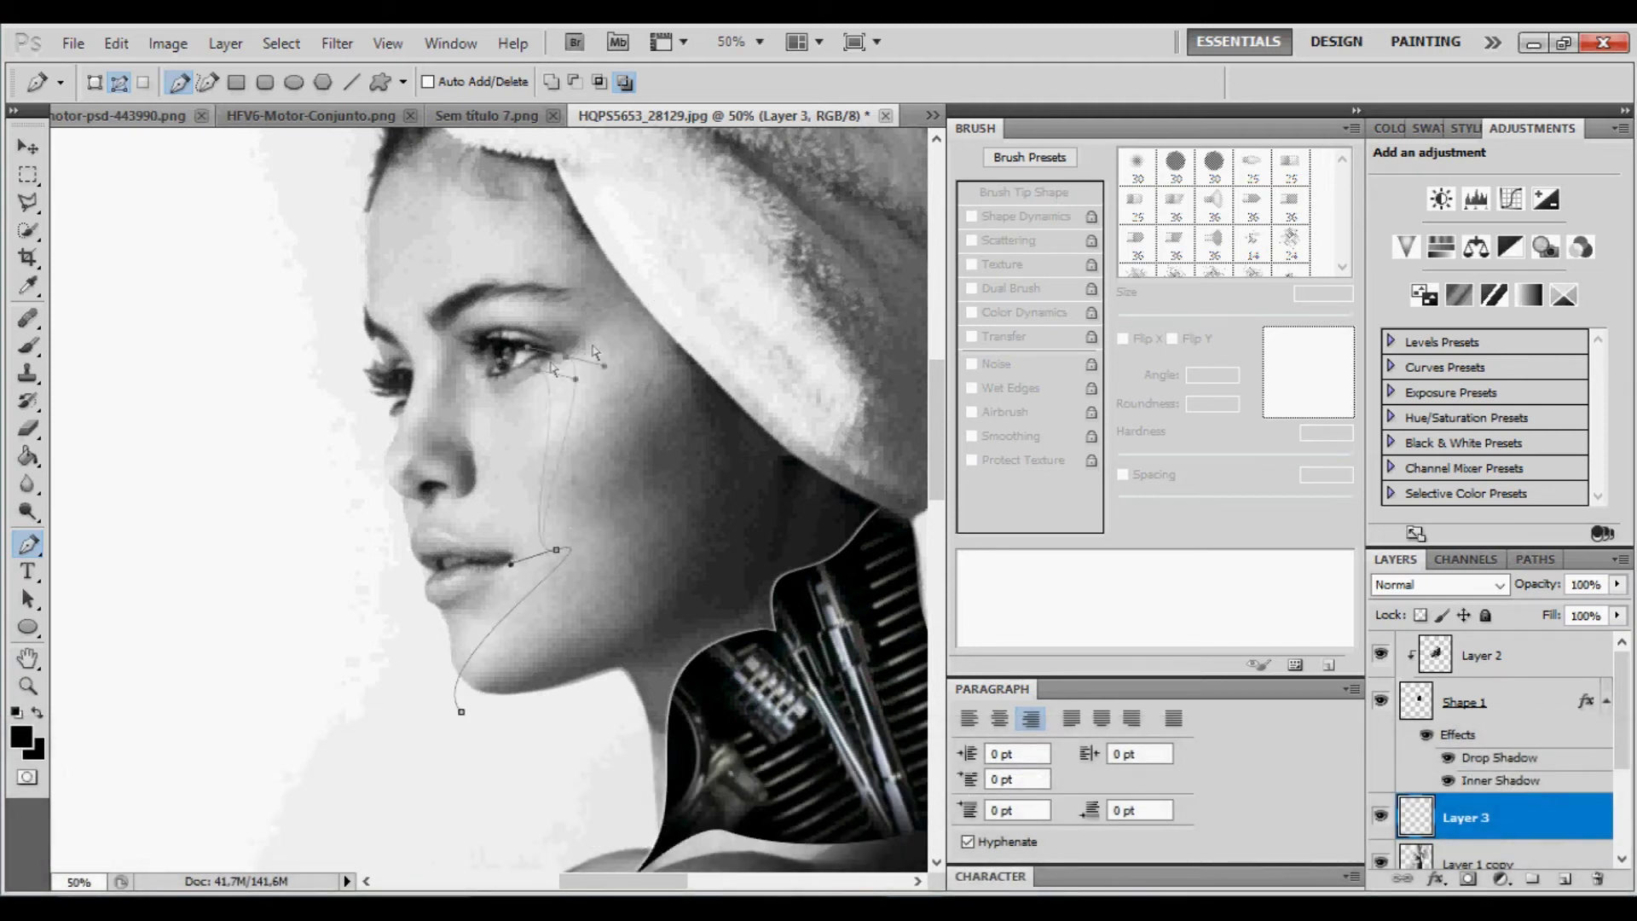
{"action": "left_click_drag", "start_coordinate": [558, 556], "coordinate": [555, 542]}
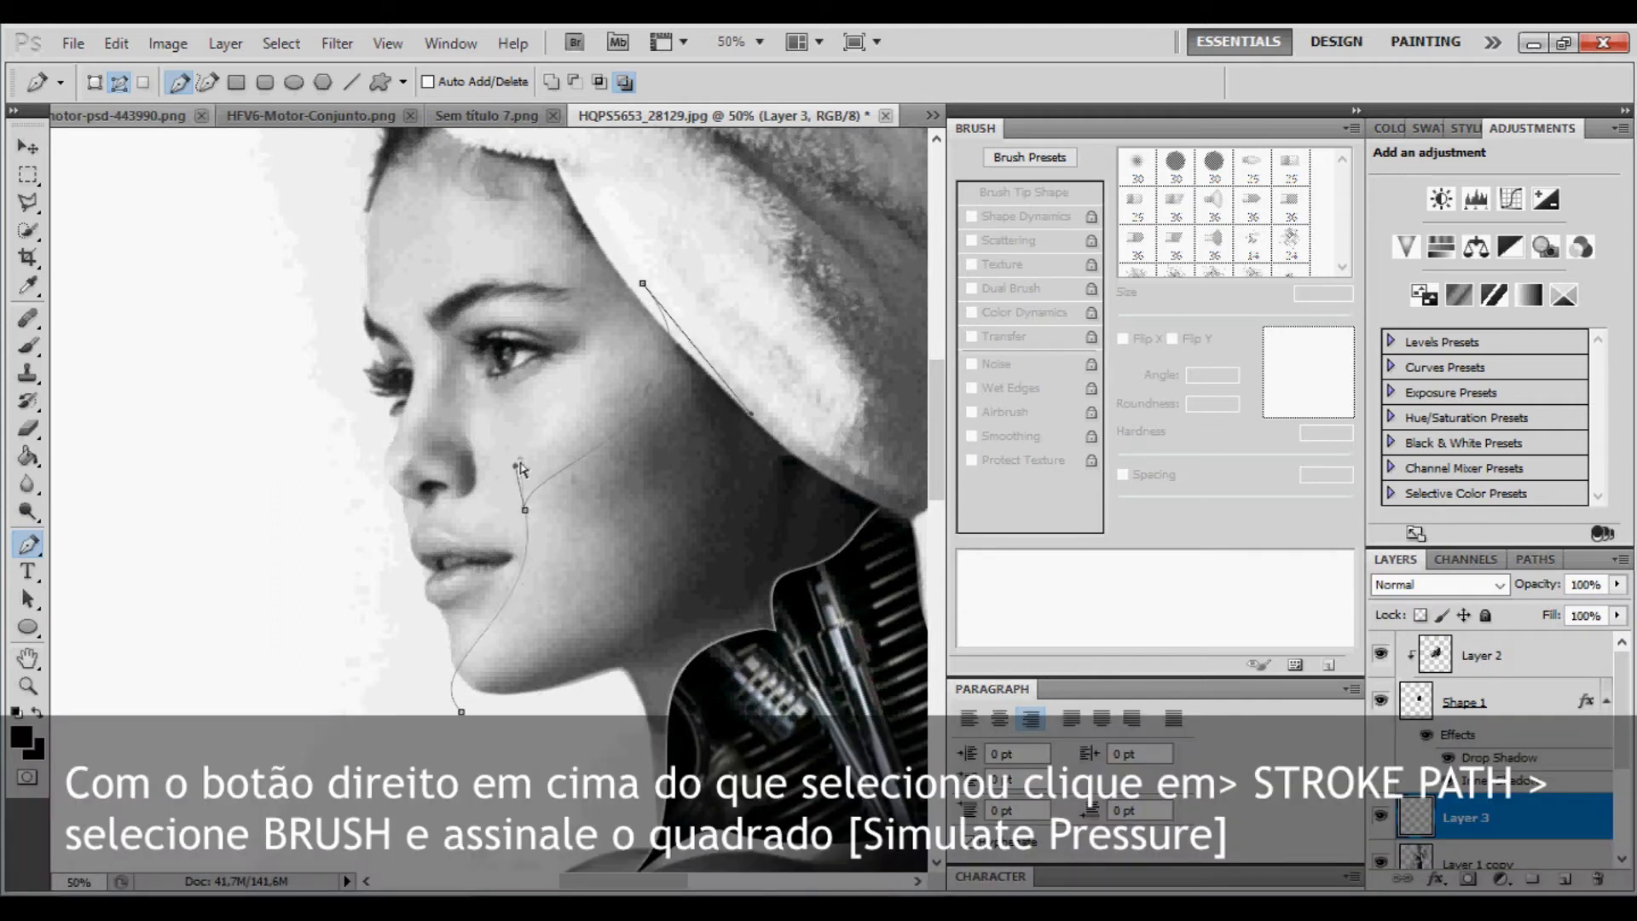
{"action": "key", "text": "z"}
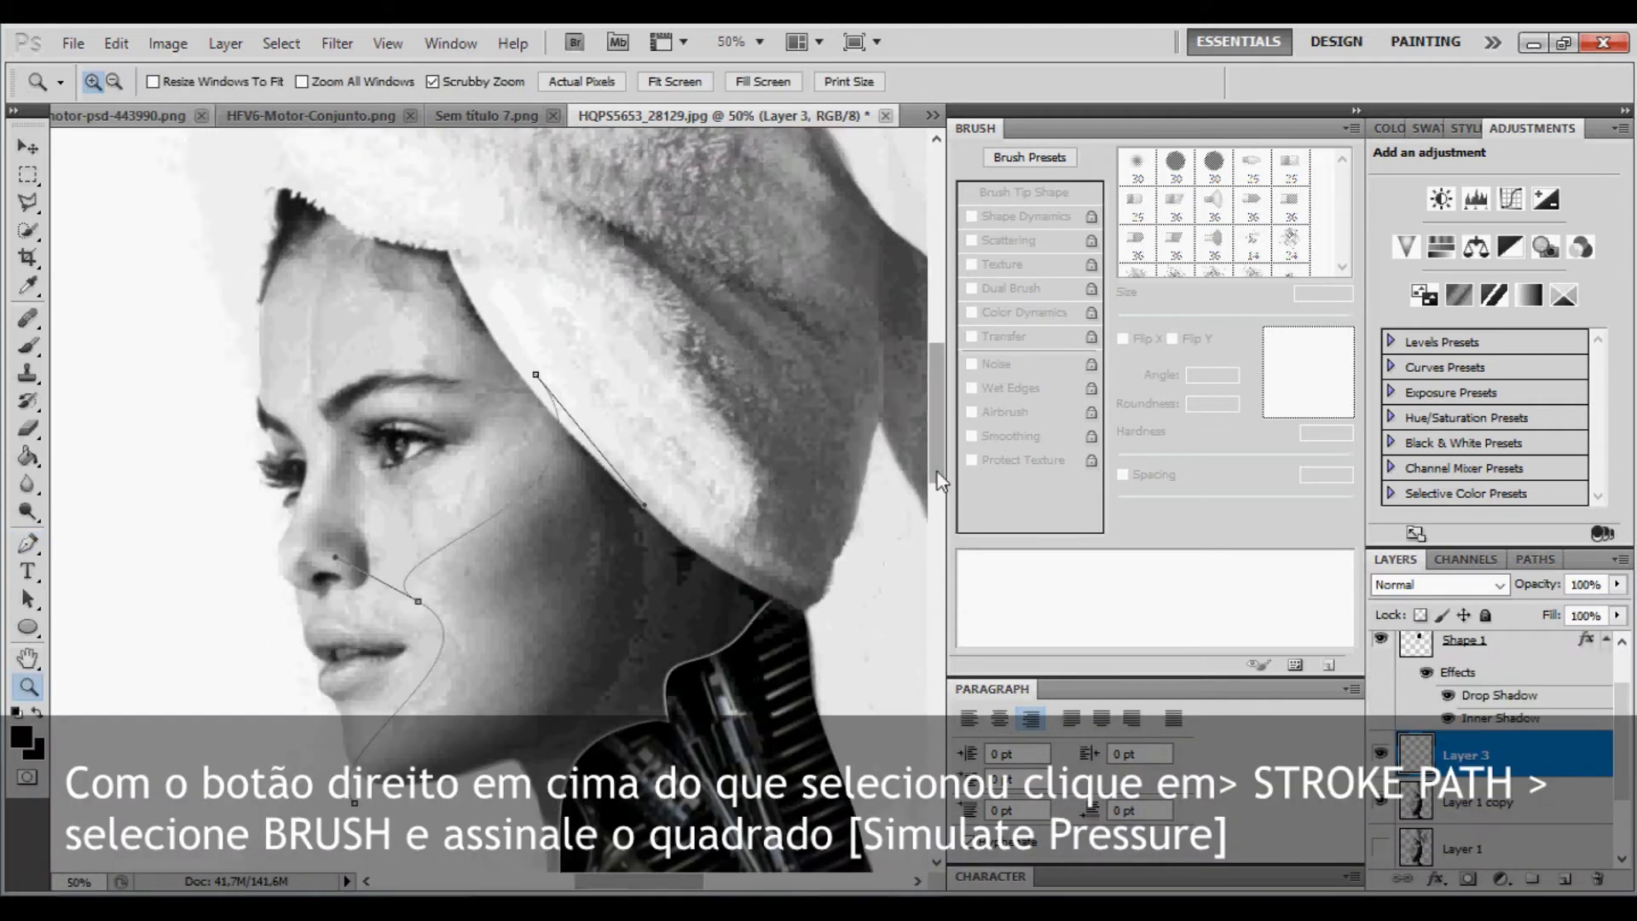
{"action": "left_click_drag", "start_coordinate": [207, 478], "coordinate": [100, 476]}
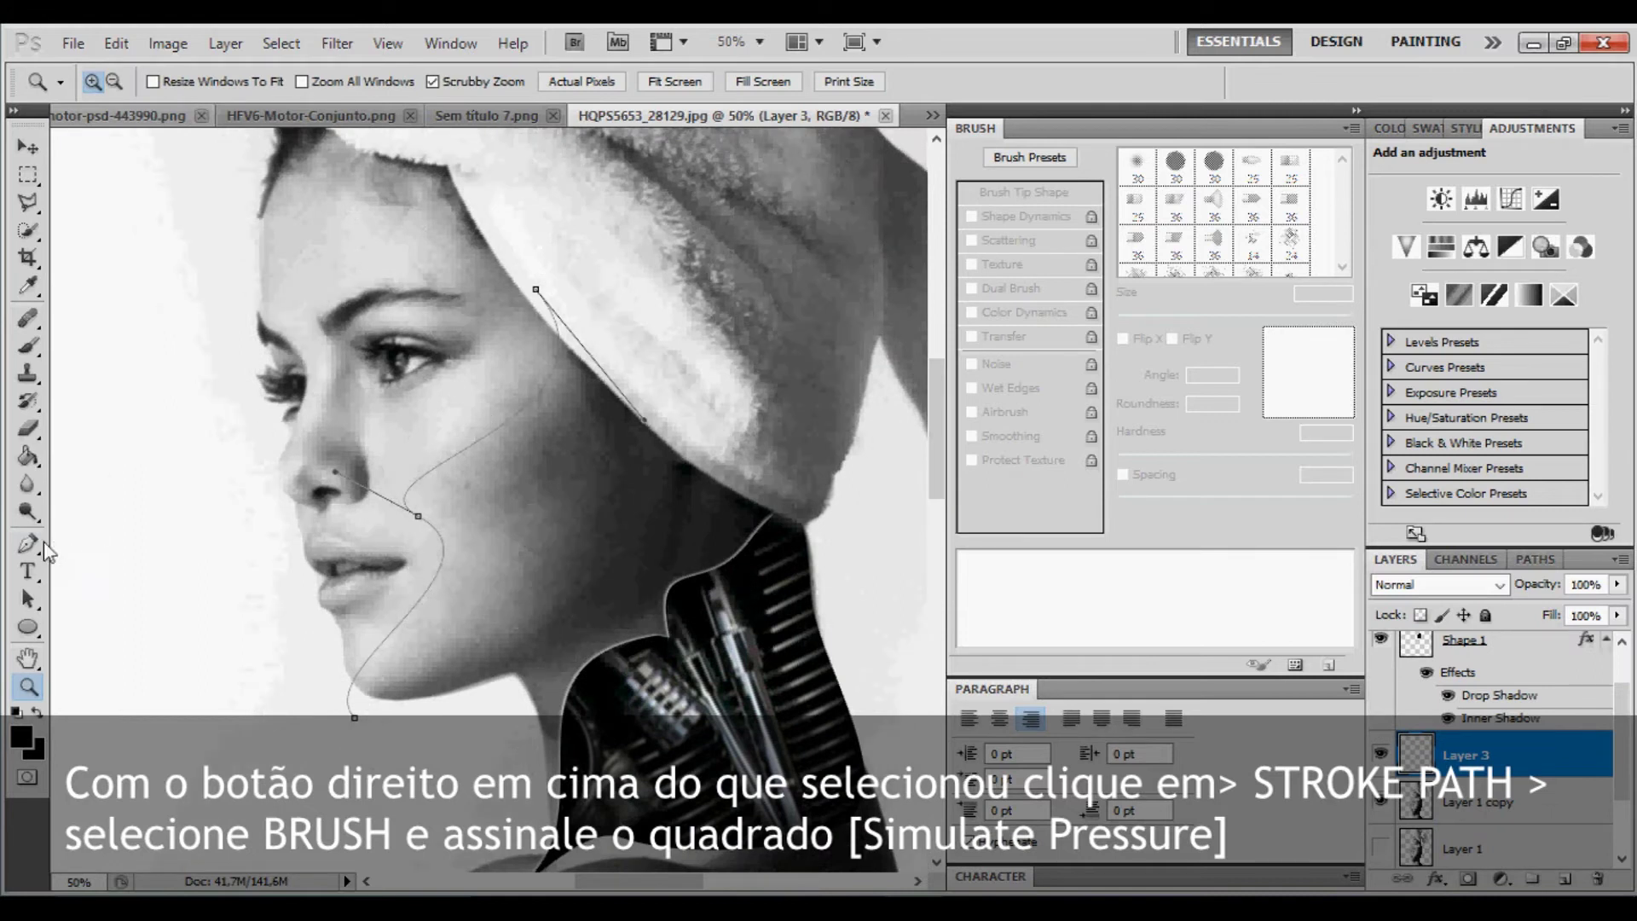
{"action": "left_click", "coordinate": [30, 544]}
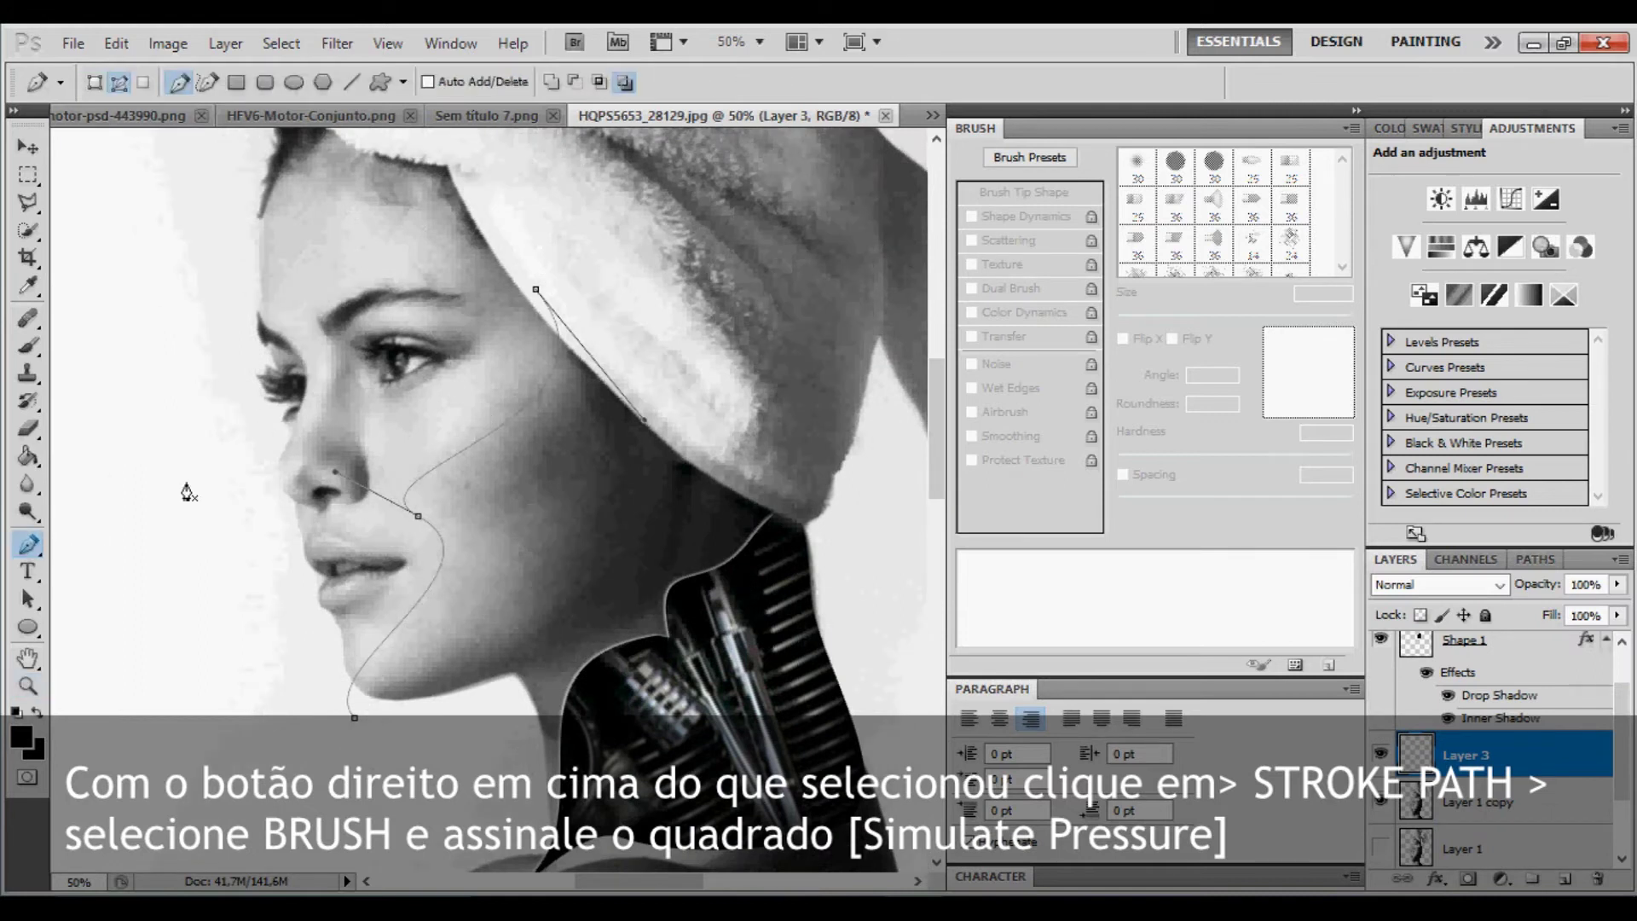
- Stroke the face path on Layer 3 with a pressure-simulated brush, then hide the path outline
{"action": "right_click", "coordinate": [458, 463]}
{"action": "left_click", "coordinate": [512, 653]}
{"action": "left_click", "coordinate": [639, 359]}
{"action": "left_click", "coordinate": [965, 327]}
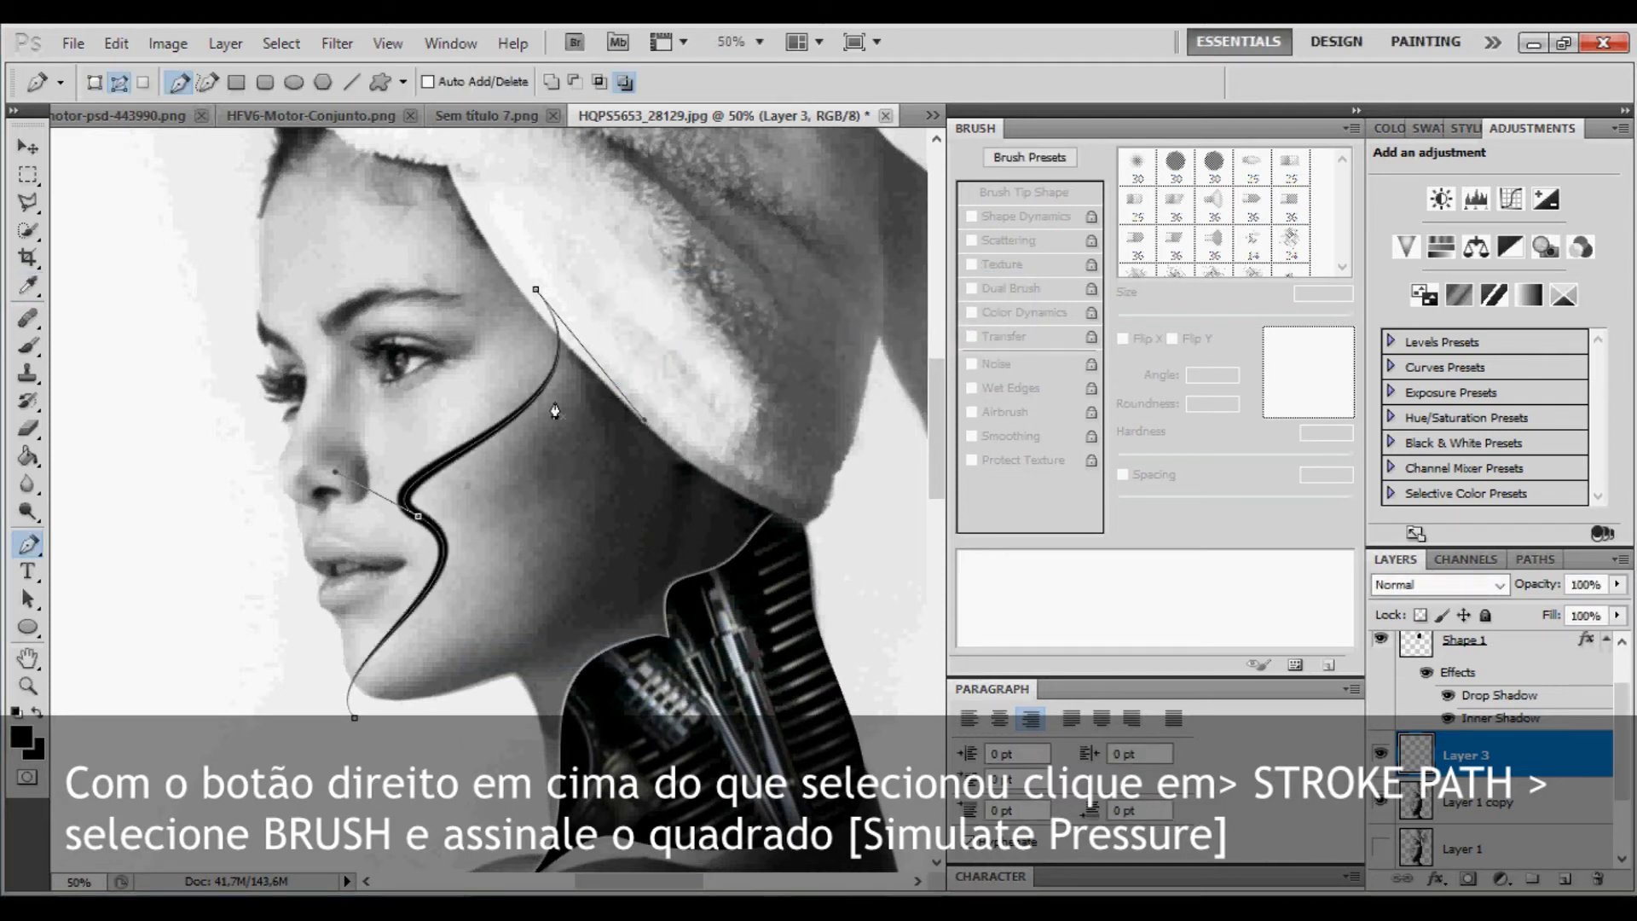
{"action": "left_click", "coordinate": [420, 518], "text": "ctrl"}
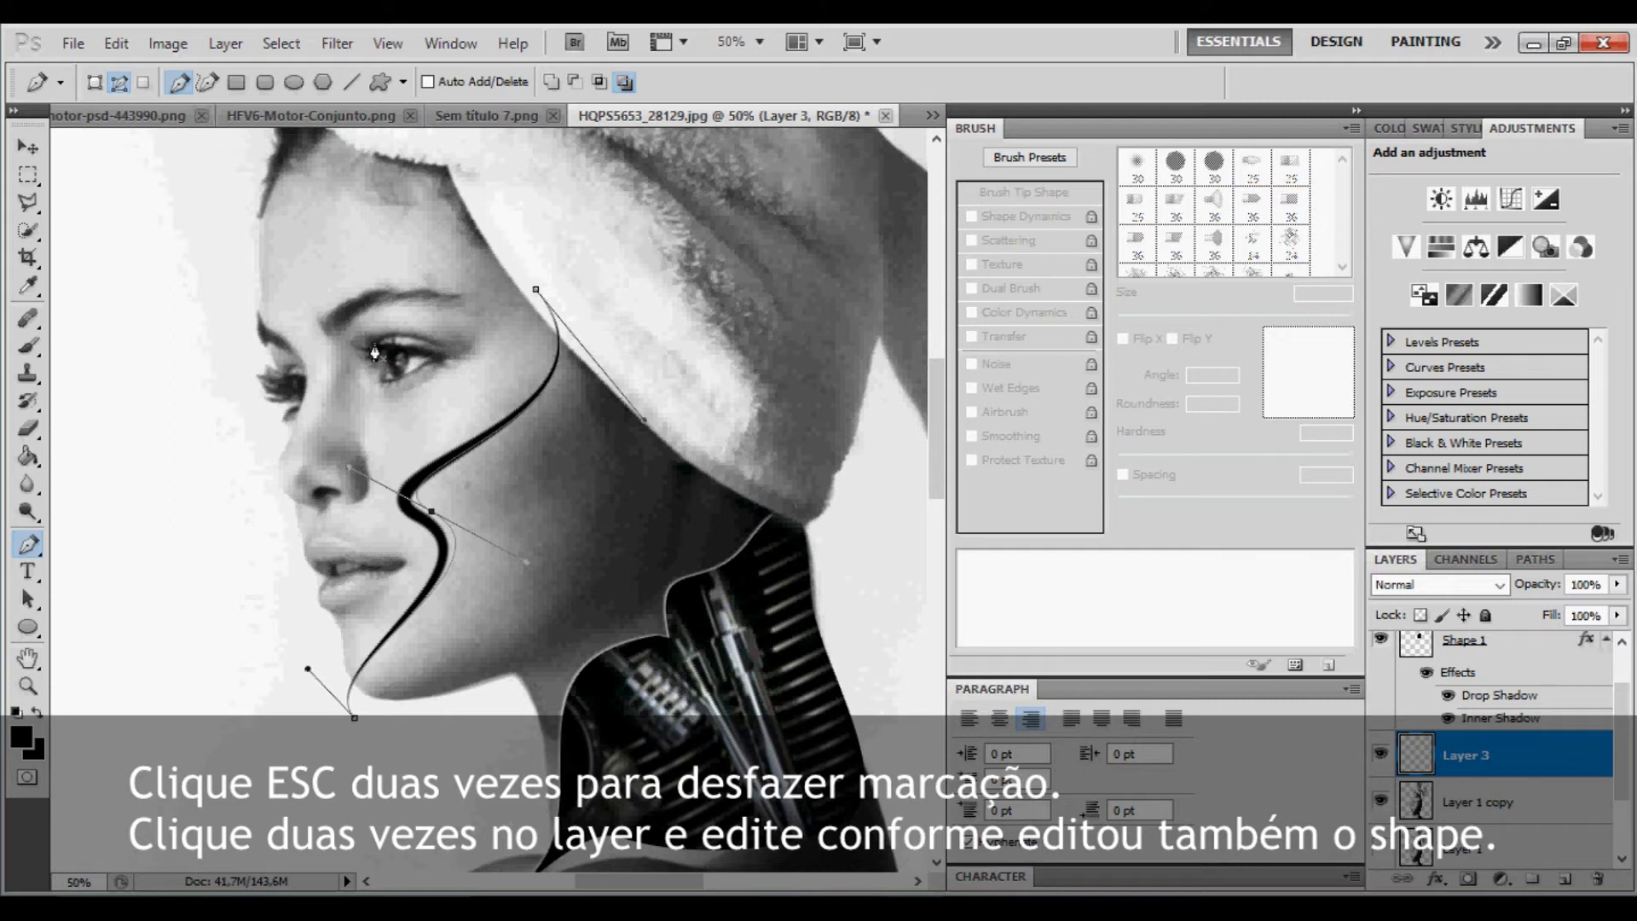
{"action": "key", "text": "Escape"}
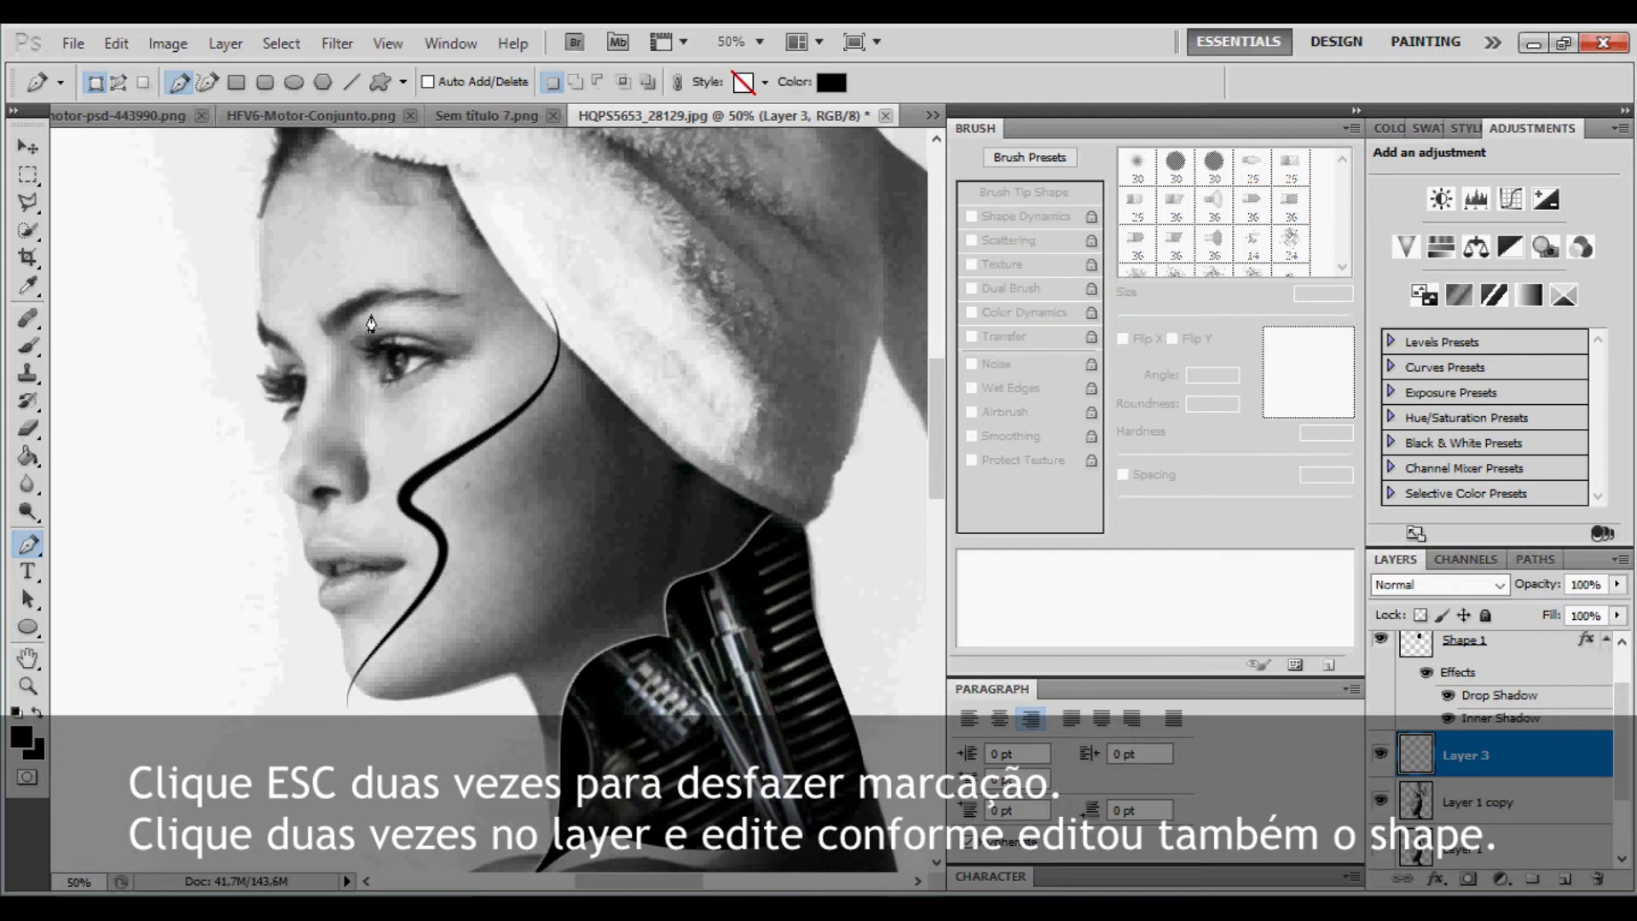
- Lower Layer 3's fill opacity and add an inner shadow with distance 0 and larger size
{"action": "double_click", "coordinate": [1529, 751]}
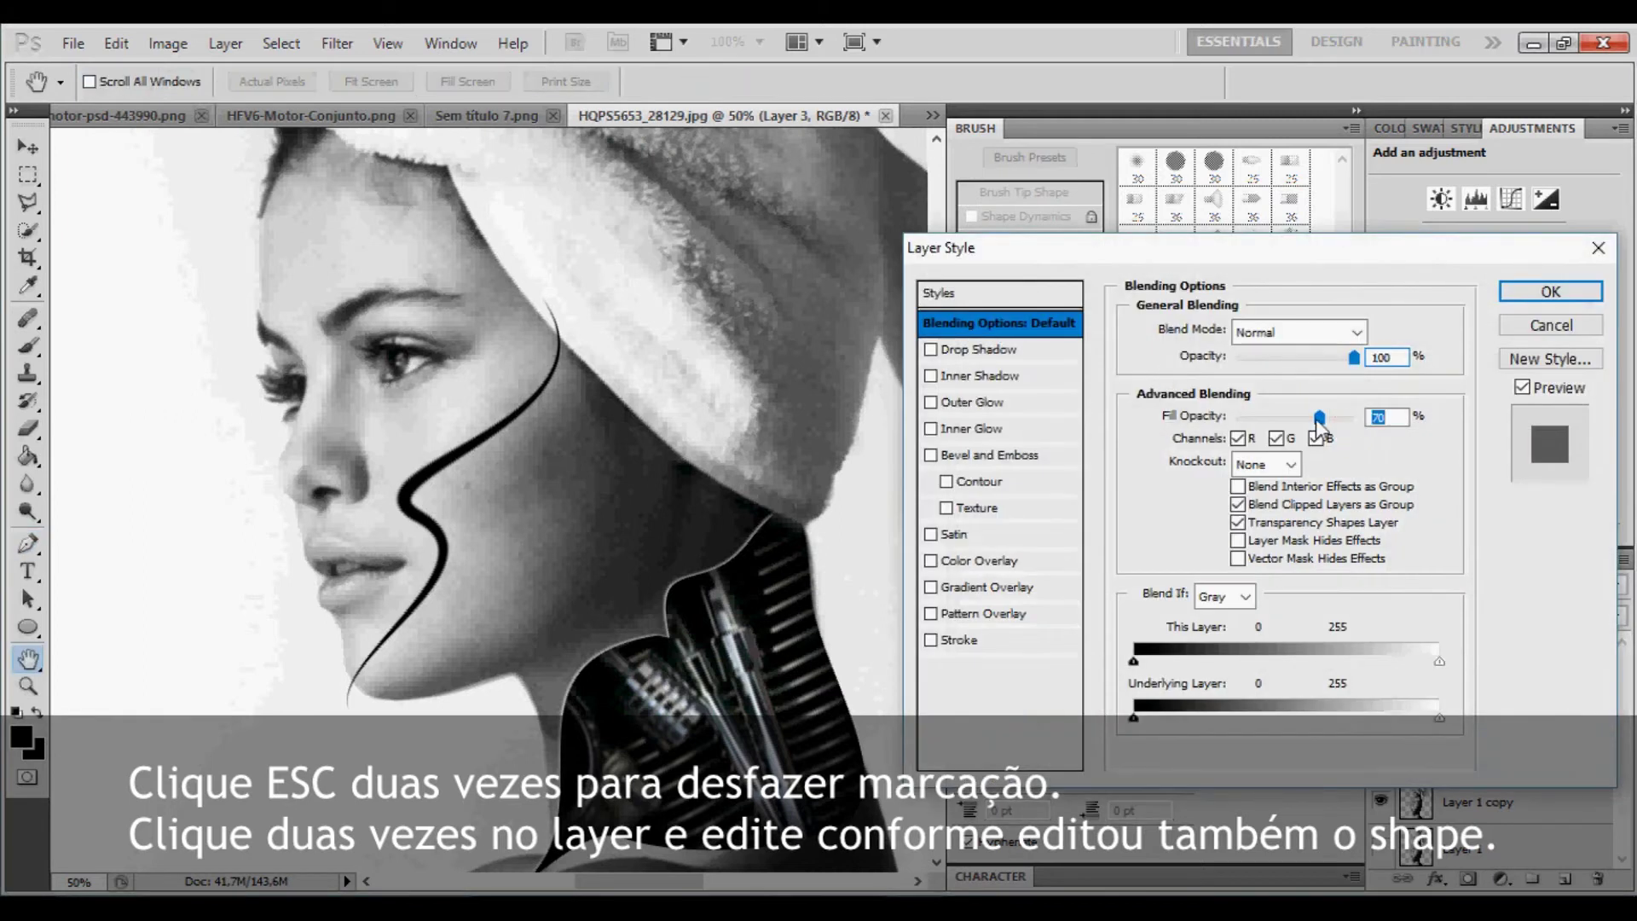
{"action": "left_click_drag", "start_coordinate": [1325, 418], "coordinate": [1310, 420]}
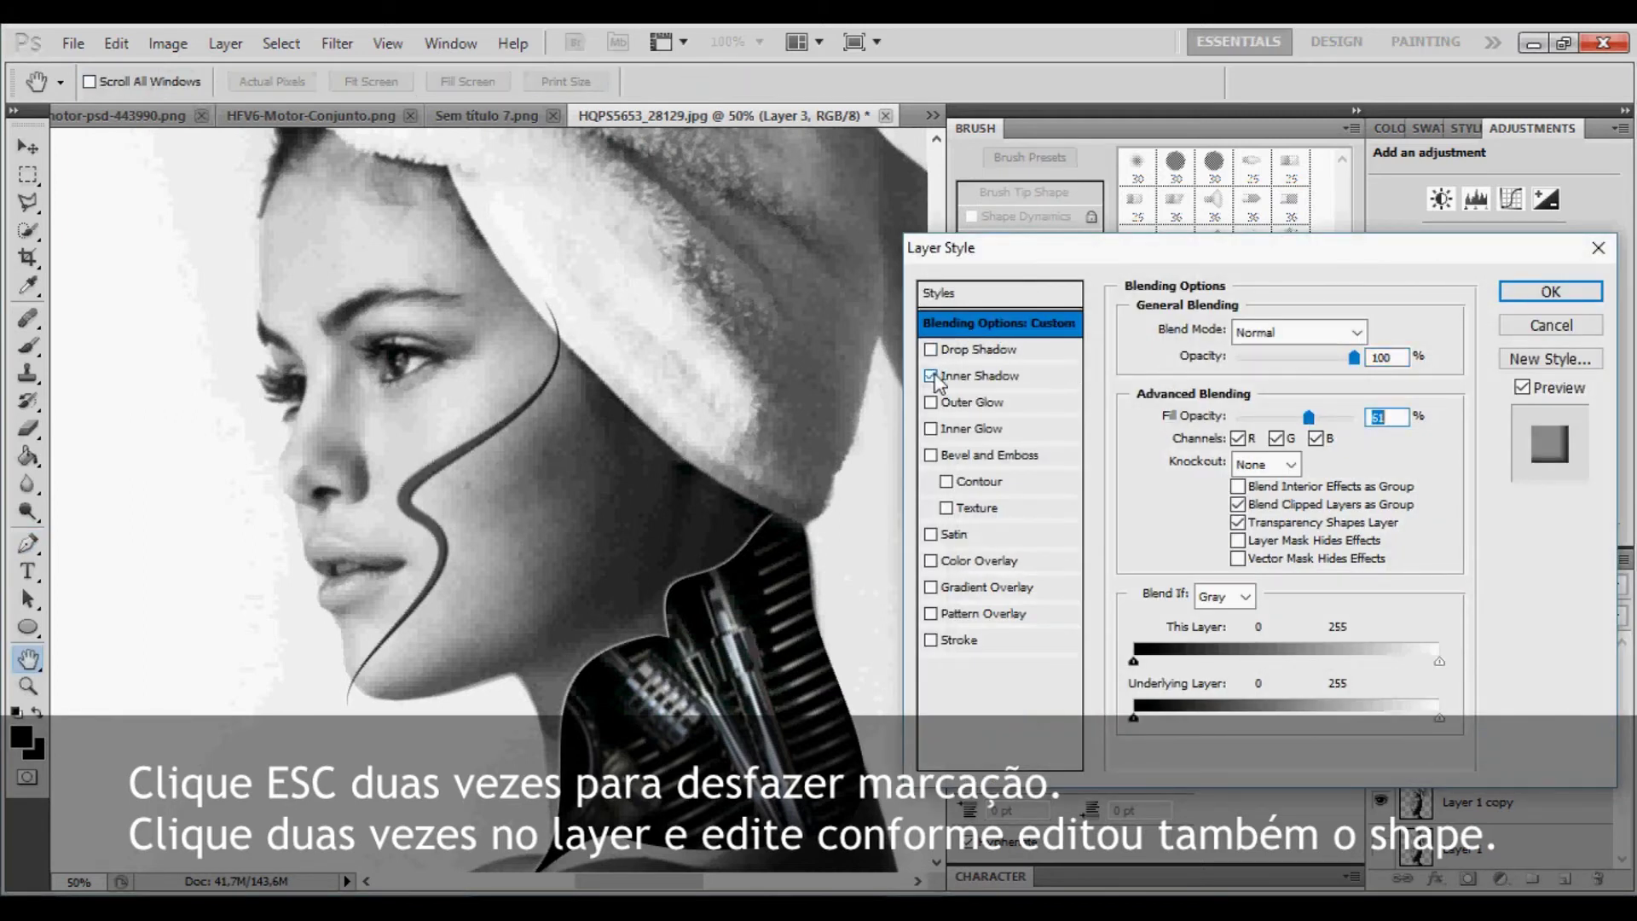
{"action": "left_click", "coordinate": [969, 376]}
{"action": "left_click_drag", "start_coordinate": [1221, 476], "coordinate": [1213, 478]}
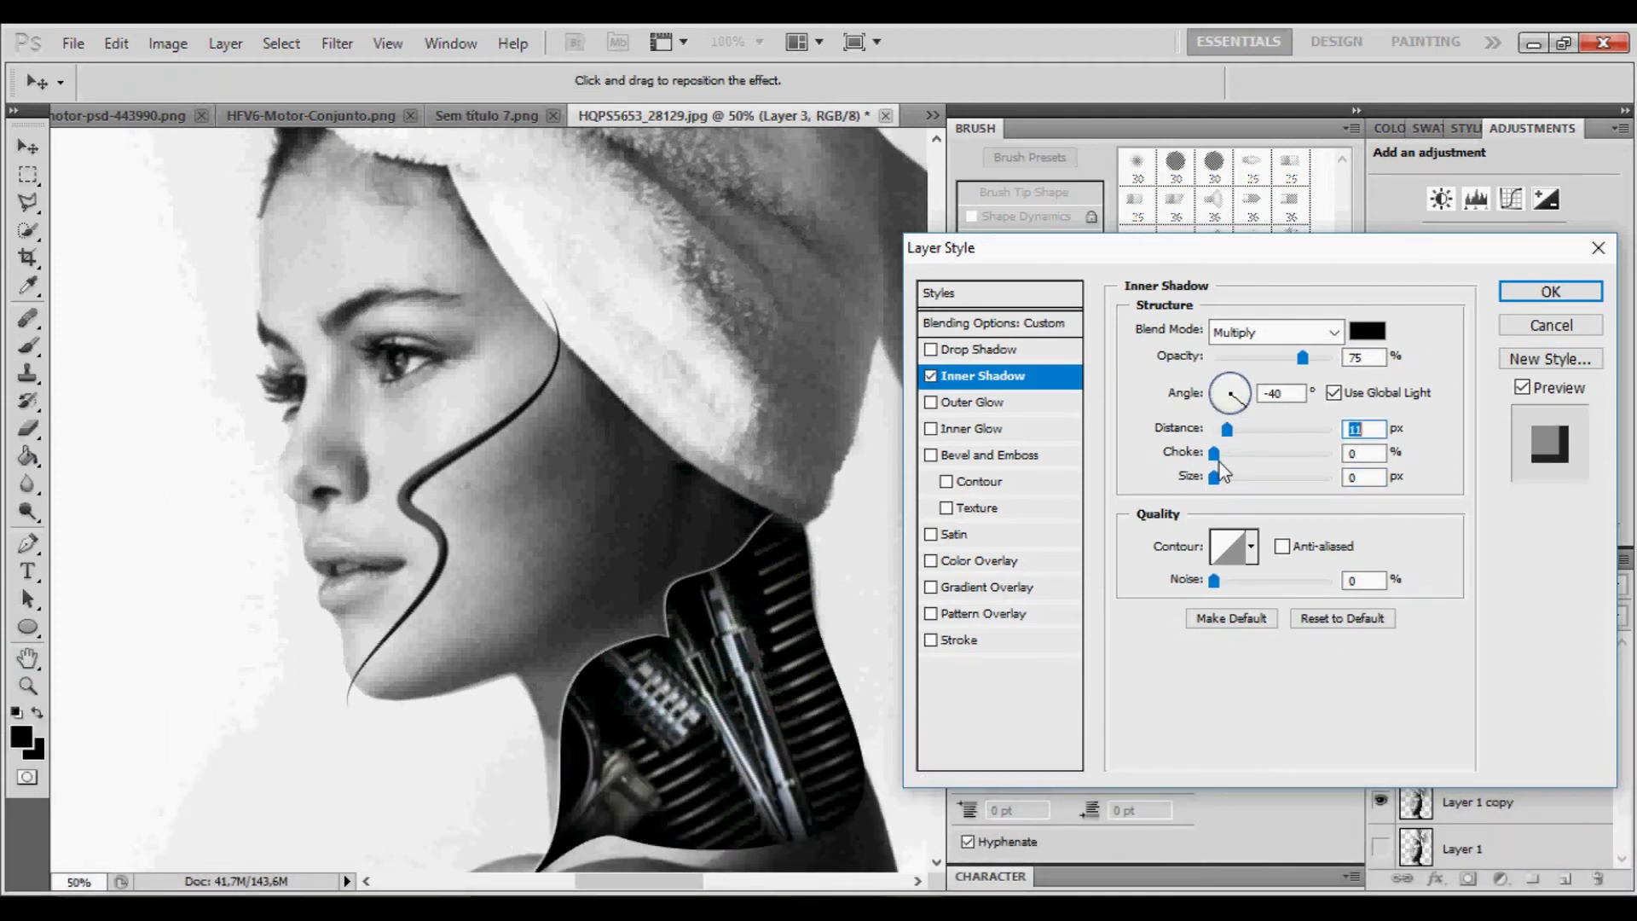
{"action": "left_click_drag", "start_coordinate": [1221, 434], "coordinate": [1210, 431]}
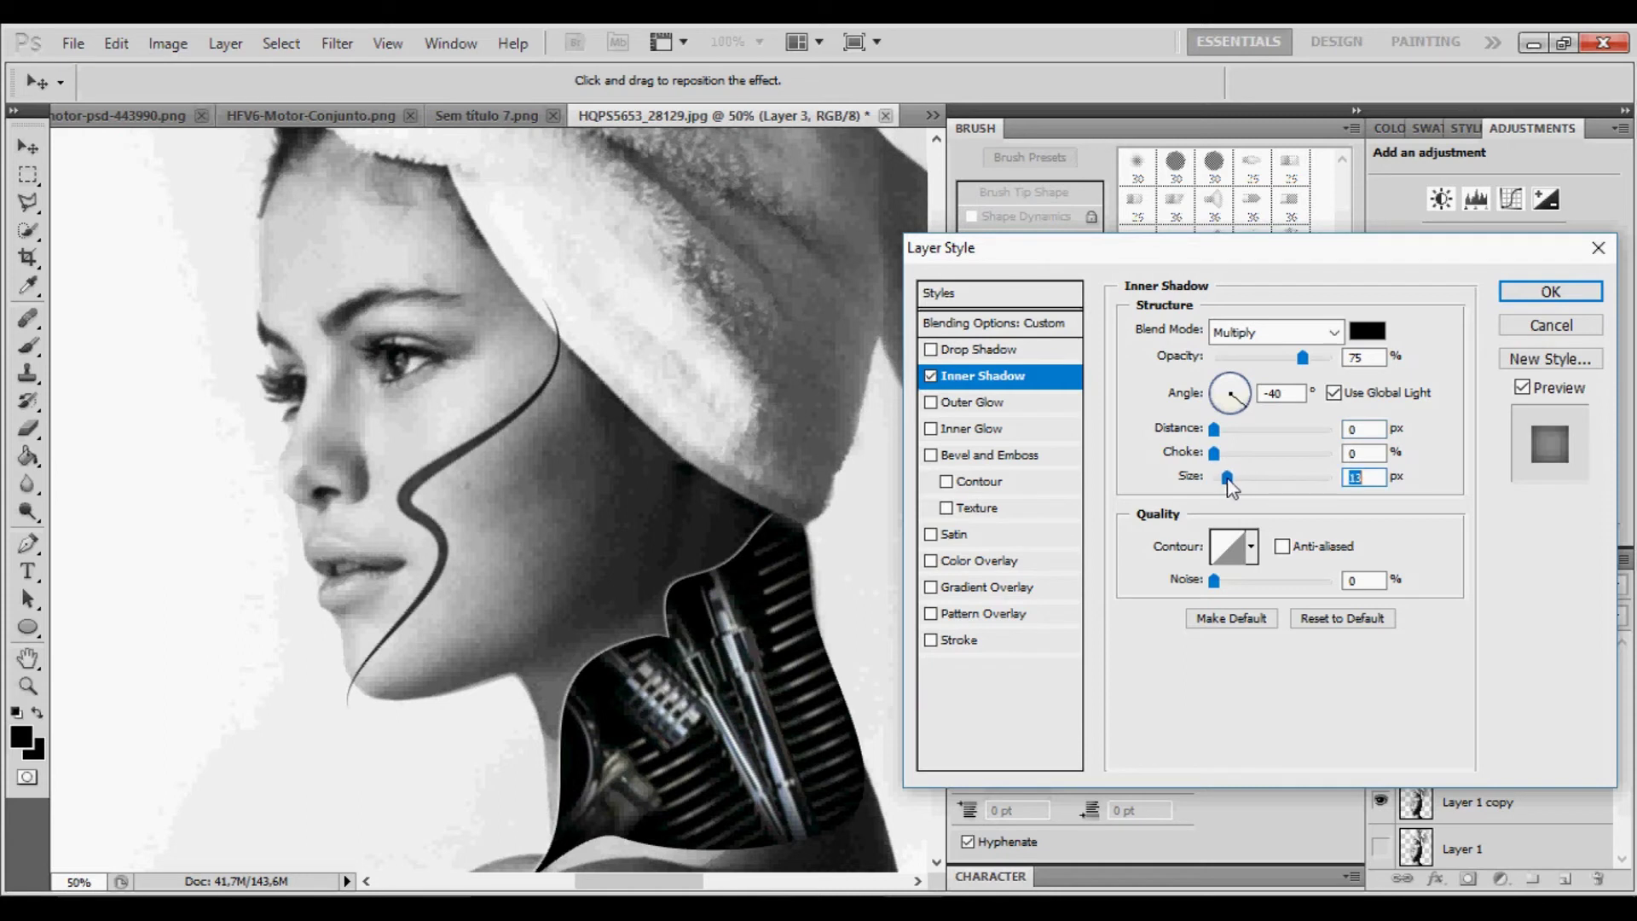
{"action": "left_click_drag", "start_coordinate": [1220, 454], "coordinate": [1259, 453]}
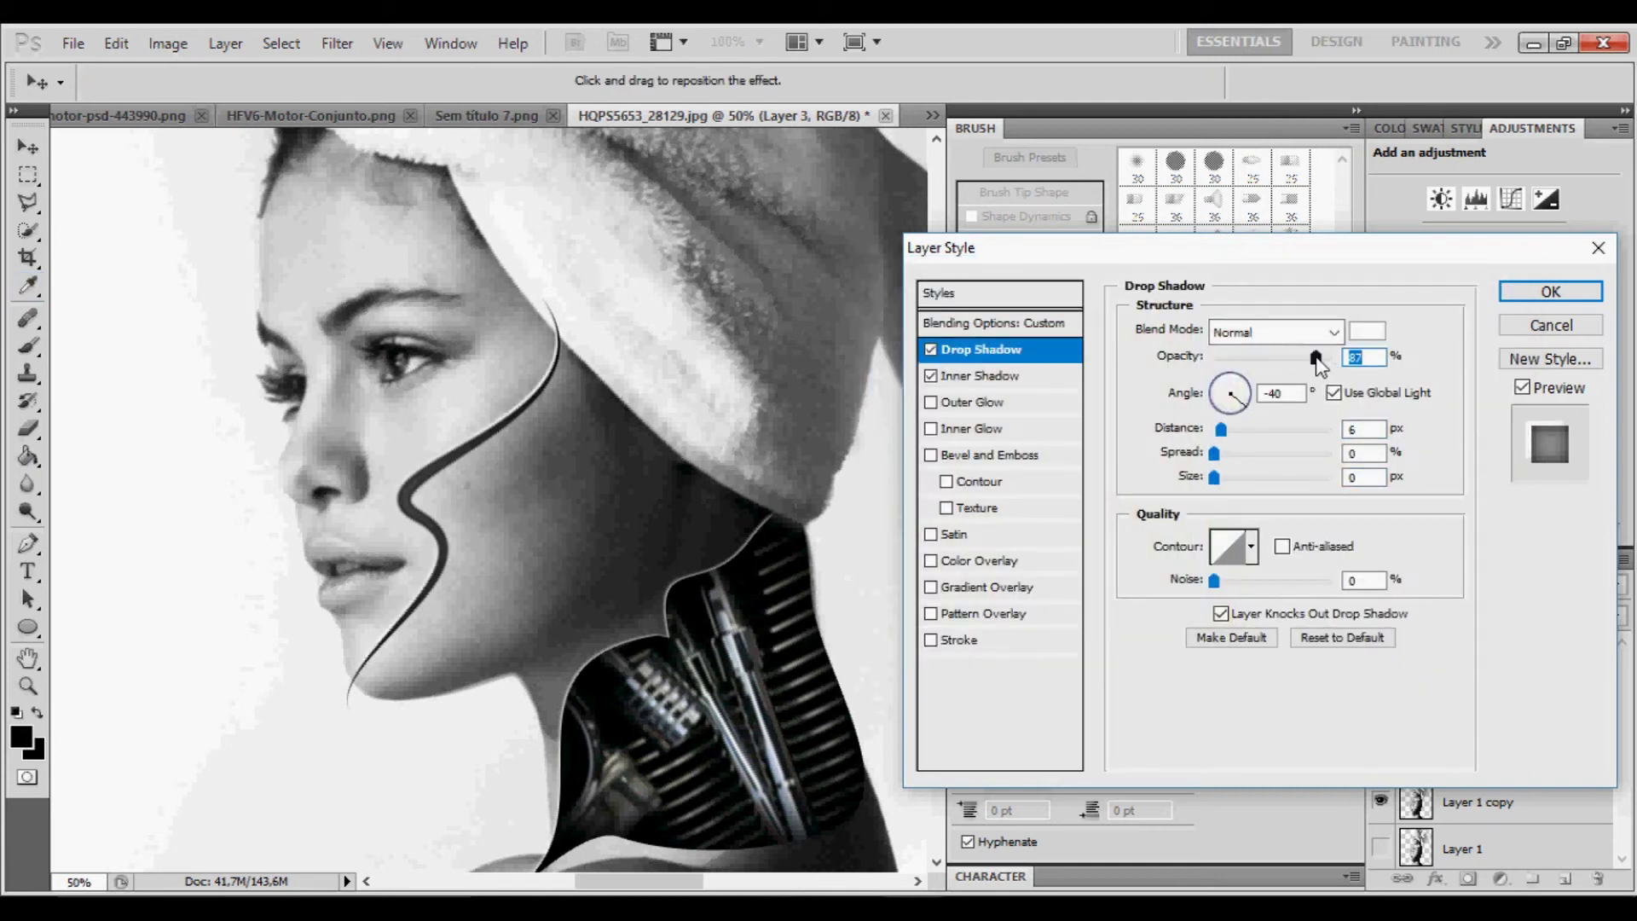
{"action": "left_click", "coordinate": [999, 379]}
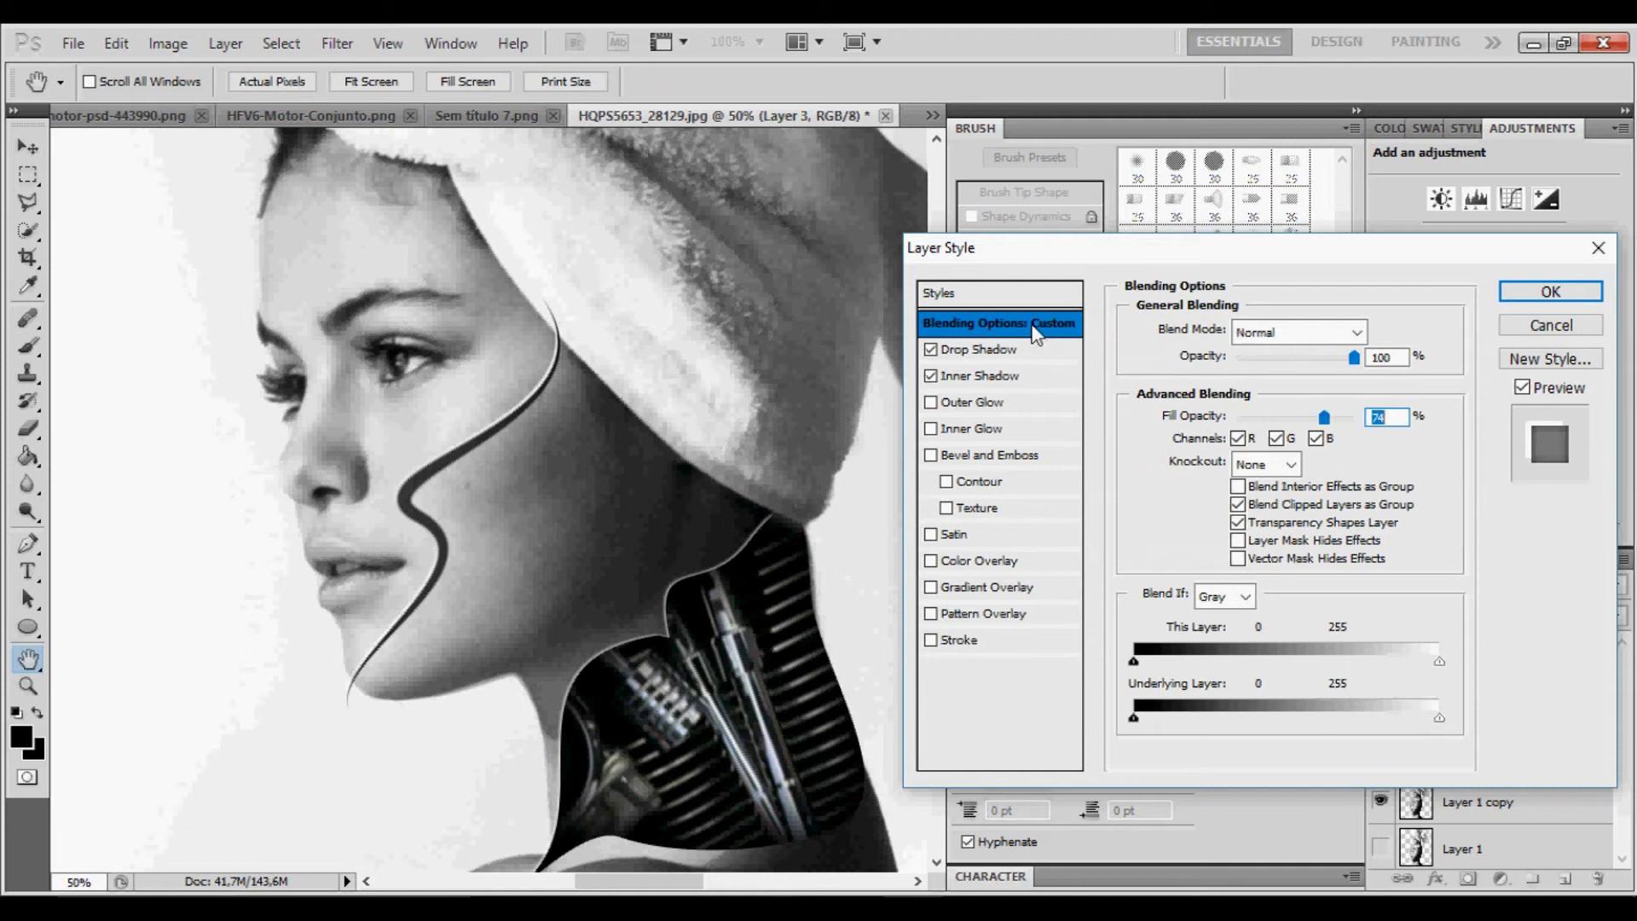
- Turn on Pattern Overlay for the face line and raise its scale to about 101%
{"action": "left_click", "coordinate": [931, 614]}
{"action": "left_click_drag", "start_coordinate": [1271, 465], "coordinate": [1276, 471]}
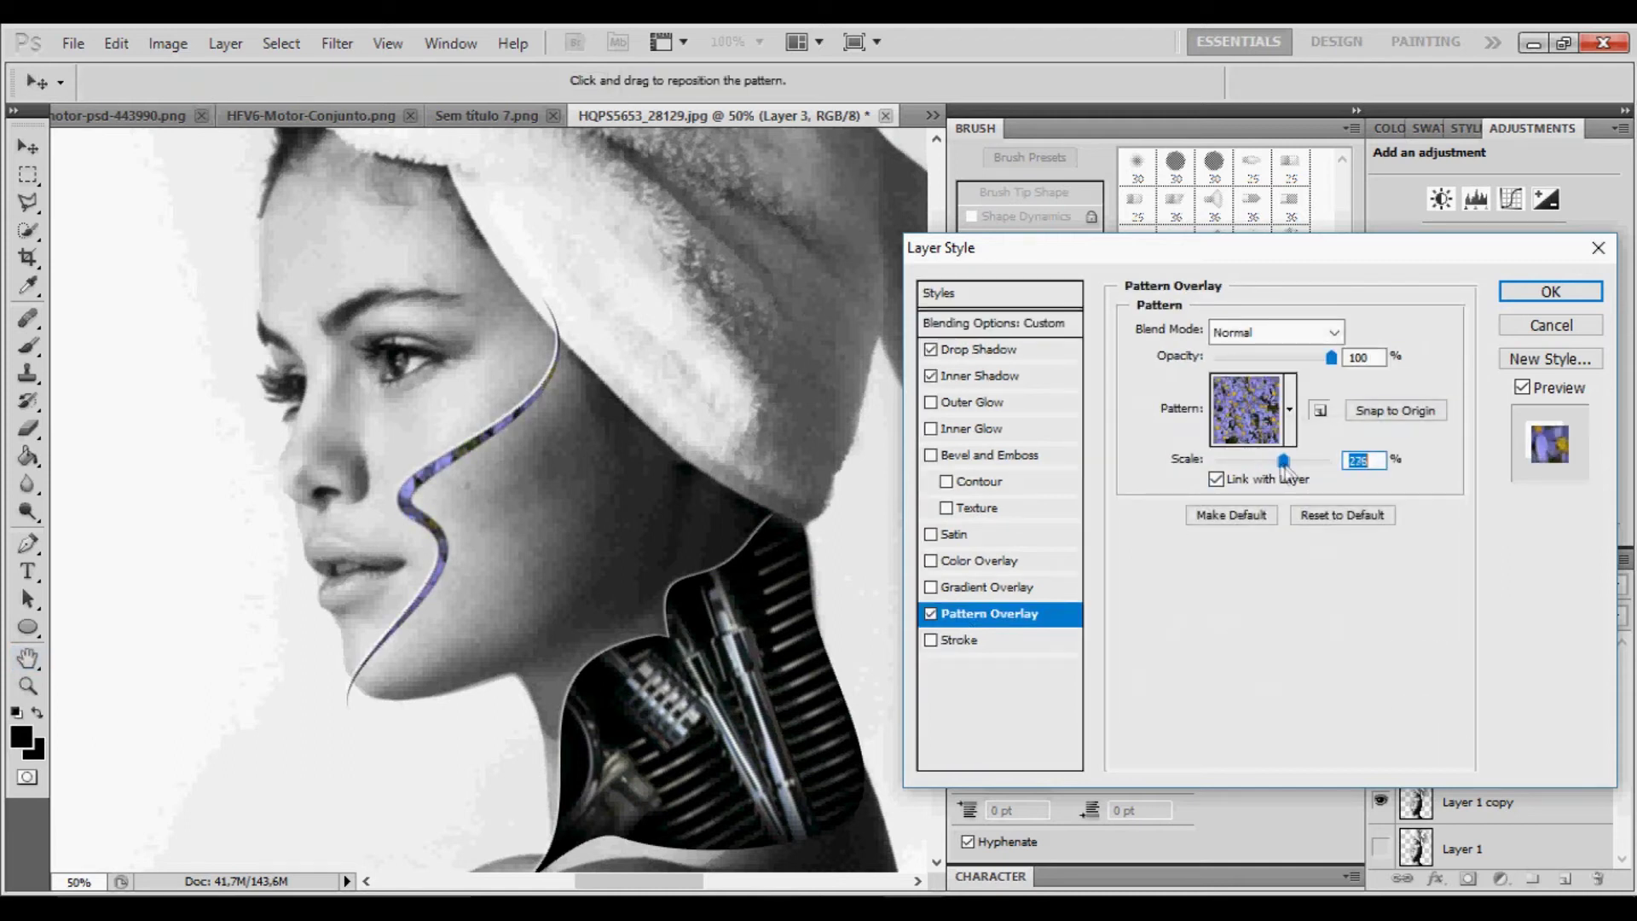
{"action": "left_click", "coordinate": [1320, 410]}
{"action": "type", "text": "101"}
{"action": "key", "text": "Return"}
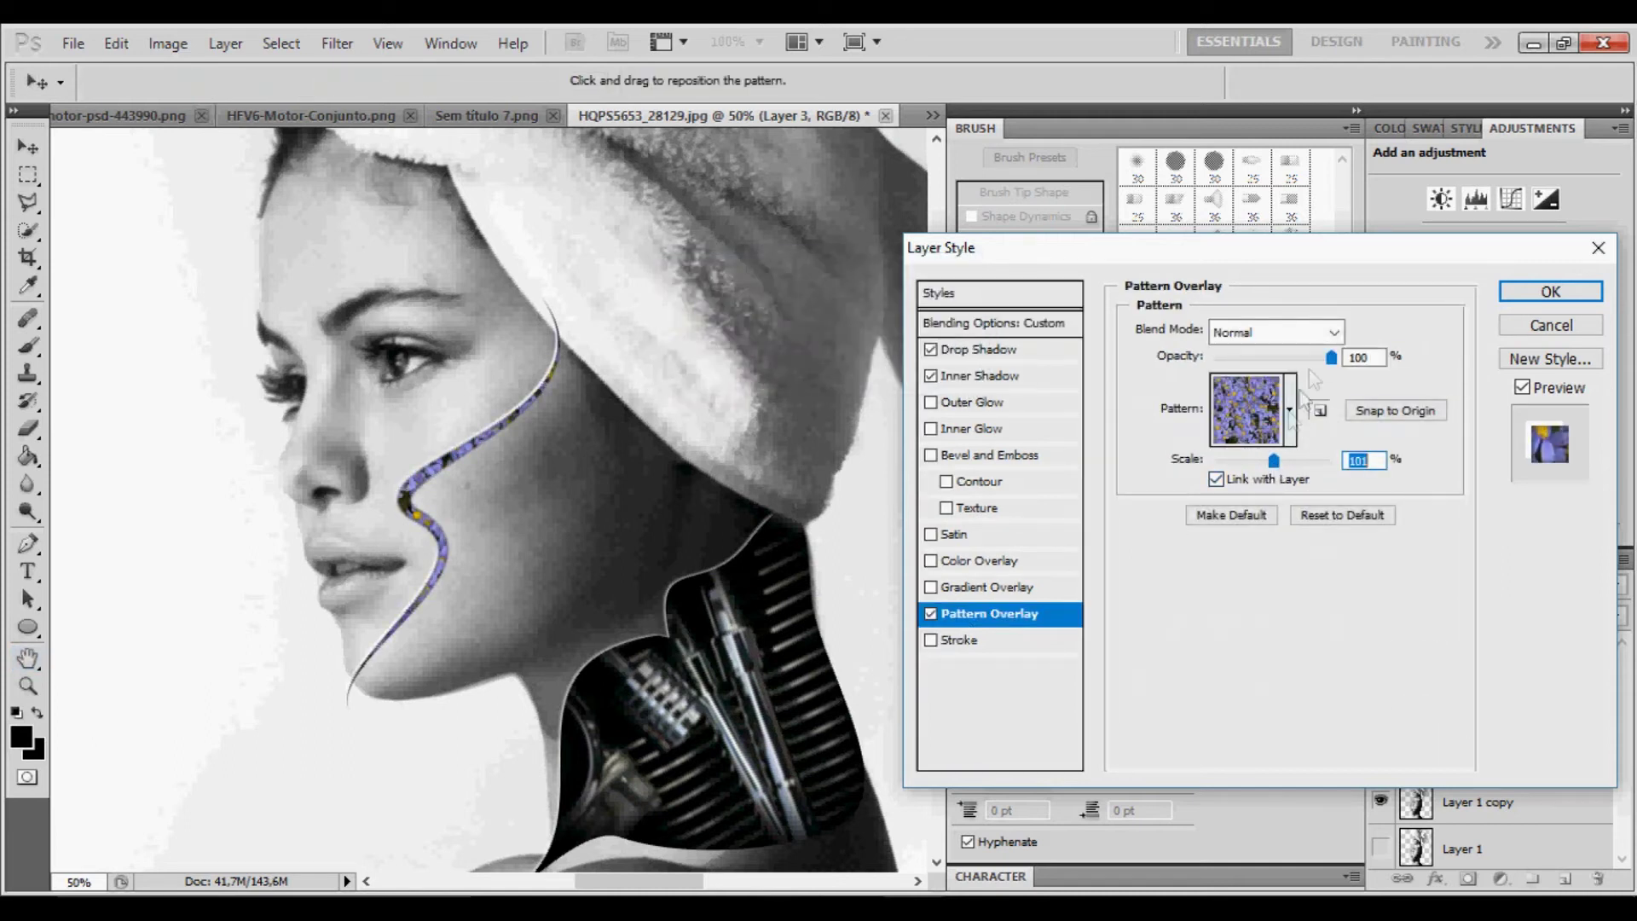
- Choose the blue-purple pattern for the overlay and zoom out to the shoulder
{"action": "left_click", "coordinate": [1290, 410]}
{"action": "left_click", "coordinate": [1172, 483]}
{"action": "left_click", "coordinate": [1288, 483]}
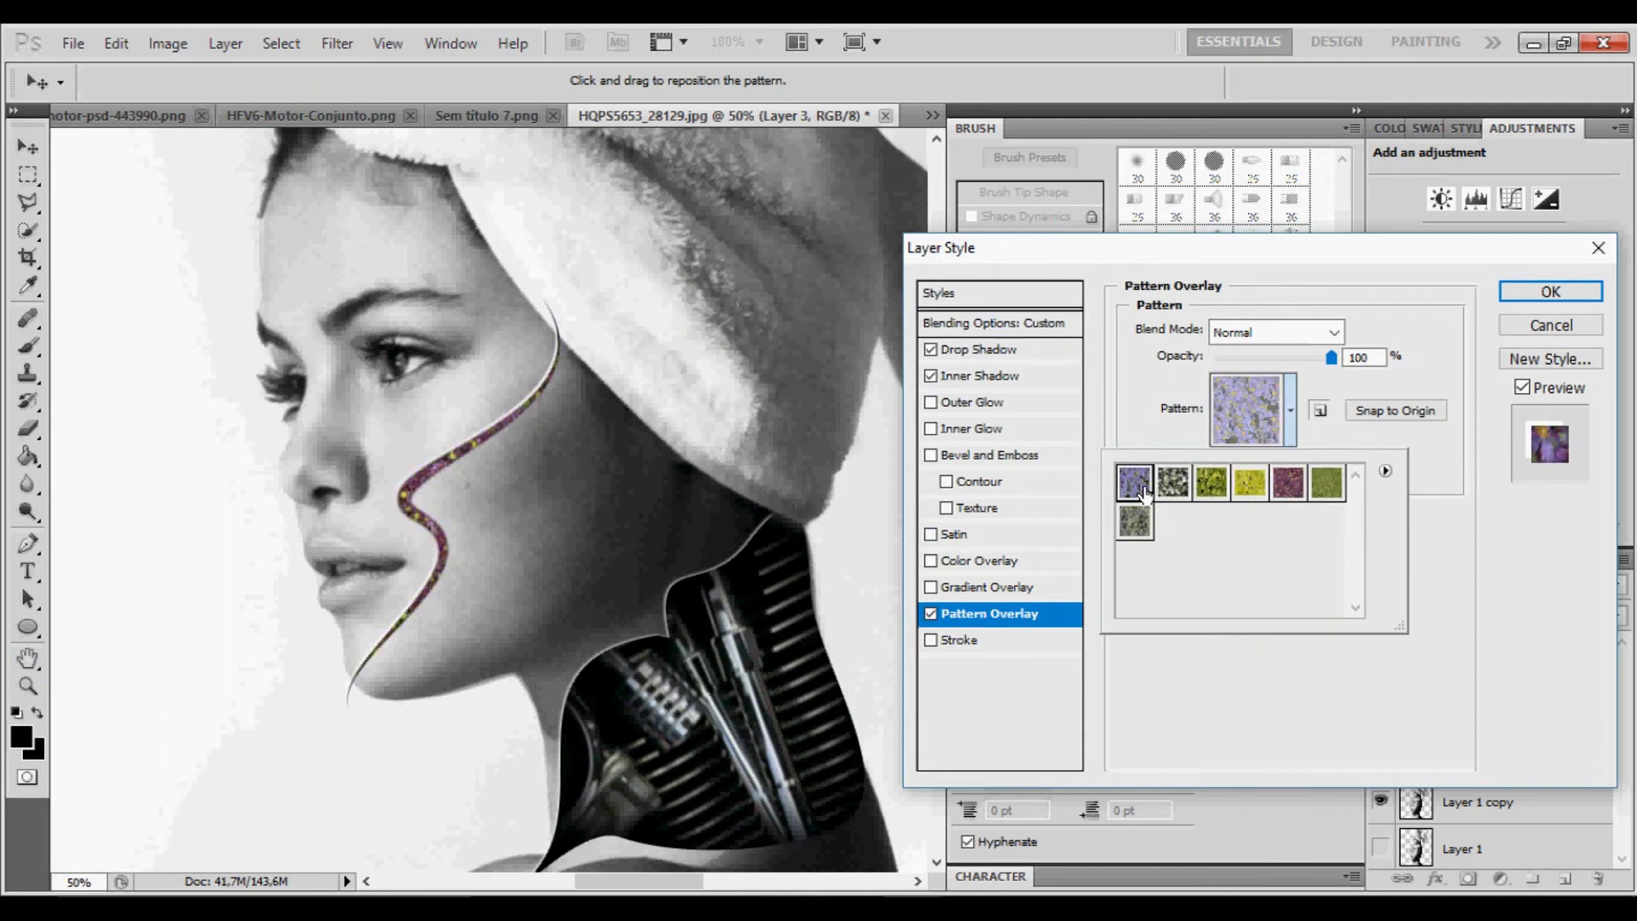
{"action": "double_click", "coordinate": [1135, 483]}
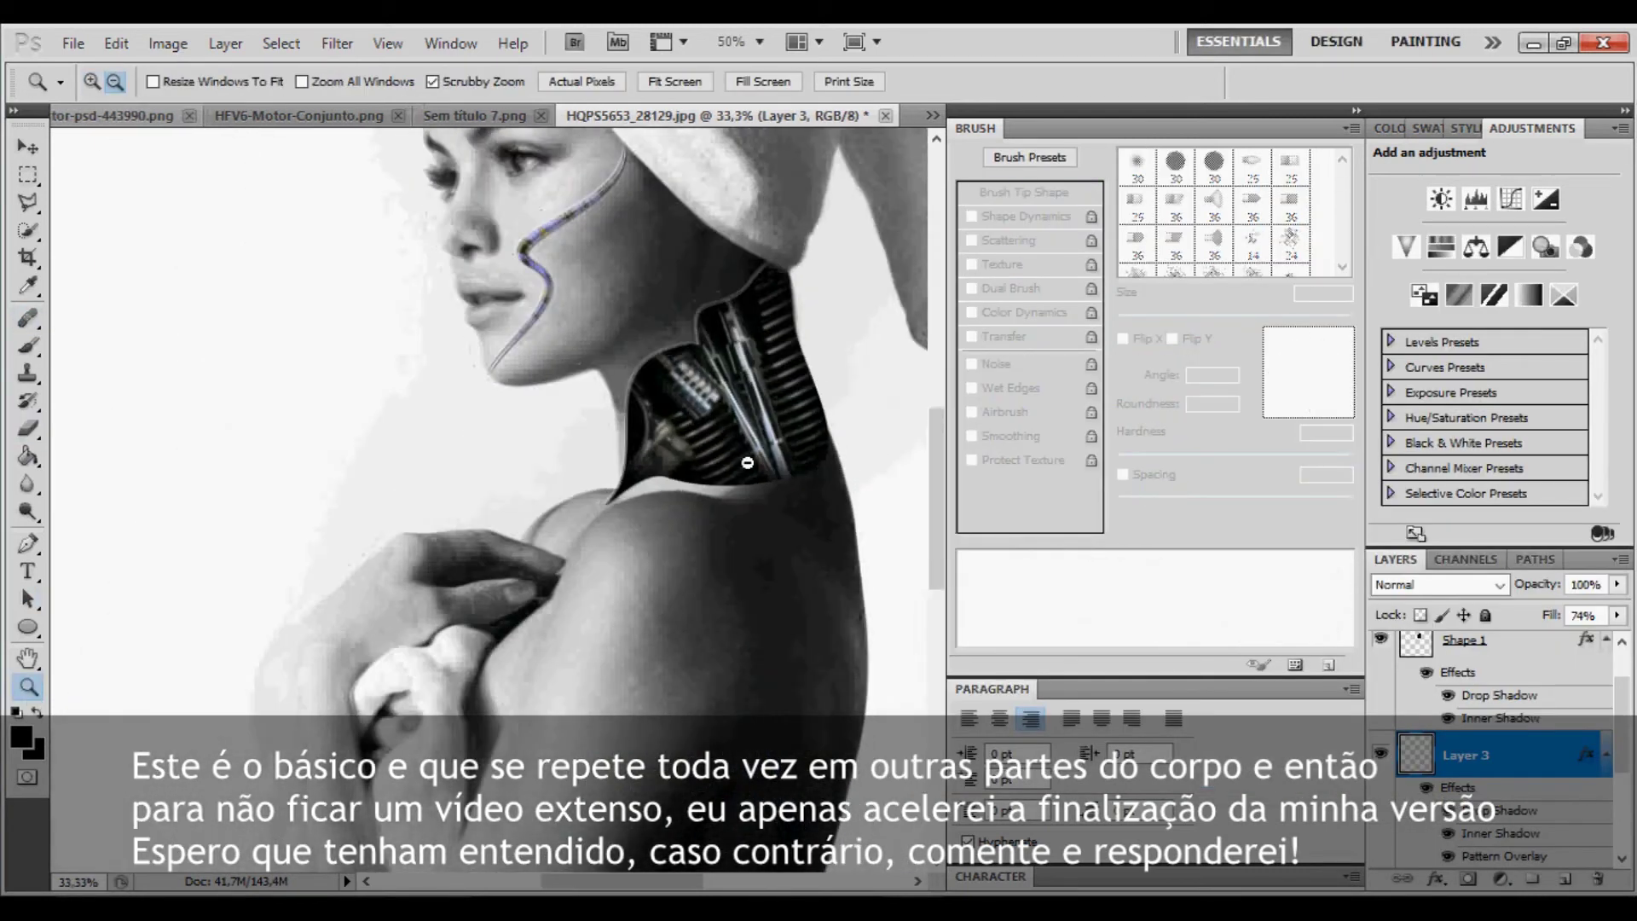
{"action": "scroll", "coordinate": [942, 571], "scroll_direction": "down", "scroll_amount": 3}
{"action": "scroll", "coordinate": [1488, 683], "scroll_direction": "down", "scroll_amount": 2}
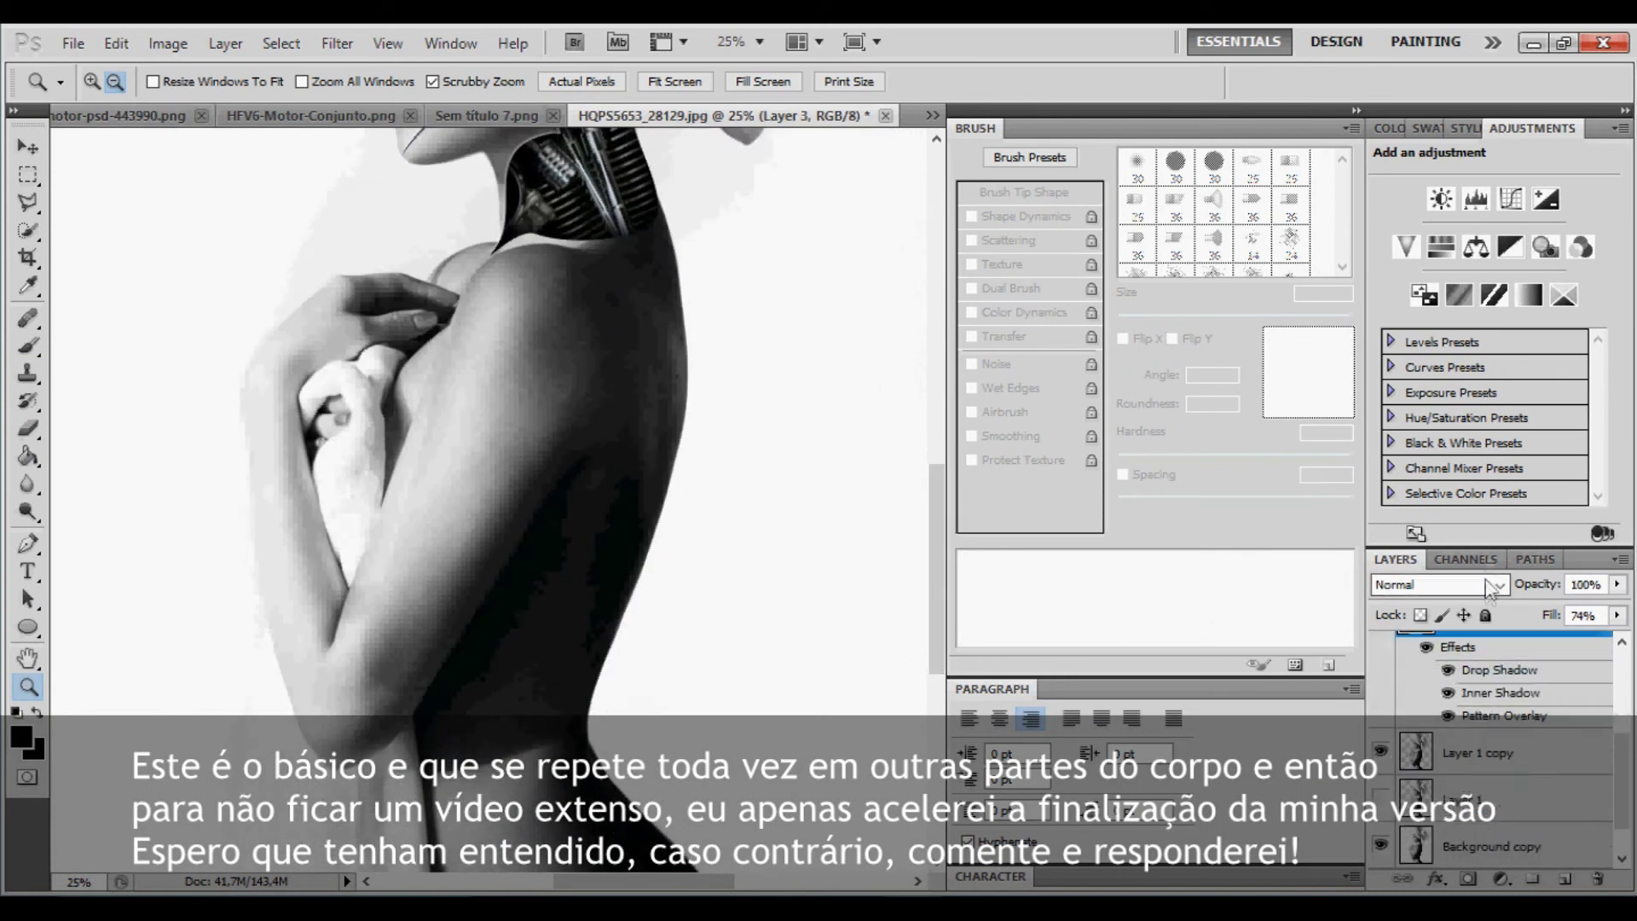
{"action": "scroll", "coordinate": [1484, 690], "scroll_direction": "down", "scroll_amount": 1}
- Copy a back section of Layer 1 copy to a new layer and rotate it about 24 degrees
{"action": "left_click_drag", "start_coordinate": [1395, 559], "coordinate": [1544, 558]}
{"action": "left_click_drag", "start_coordinate": [1441, 564], "coordinate": [1390, 559]}
{"action": "left_click", "coordinate": [1484, 706]}
{"action": "key", "text": "l"}
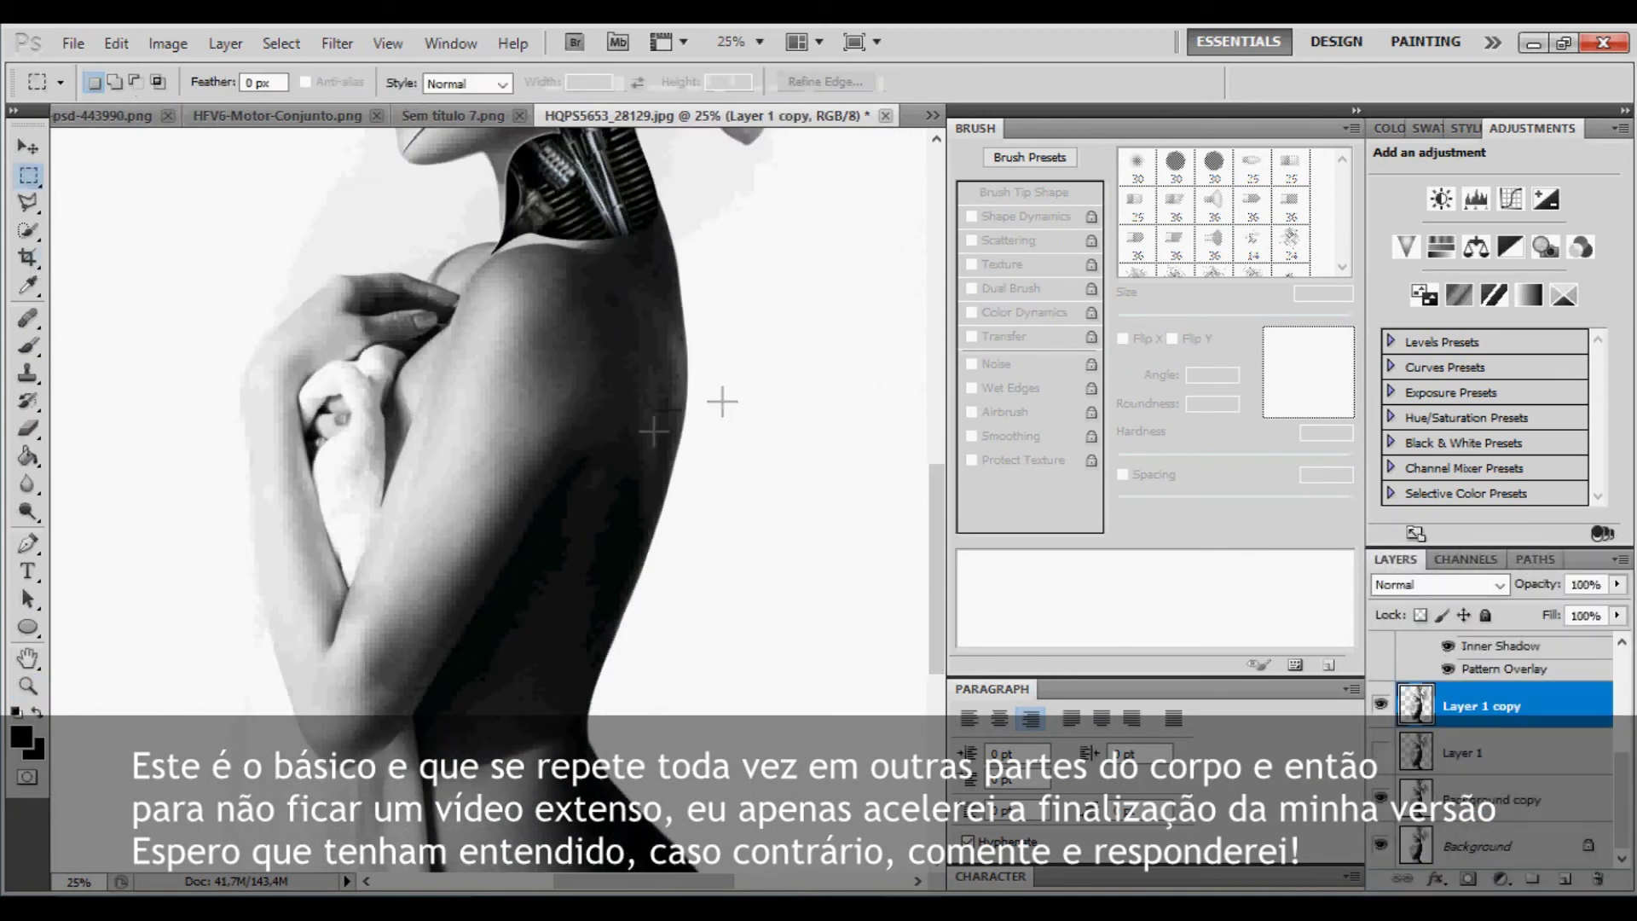
{"action": "left_click", "coordinate": [626, 468]}
{"action": "key", "text": "ctrl+j"}
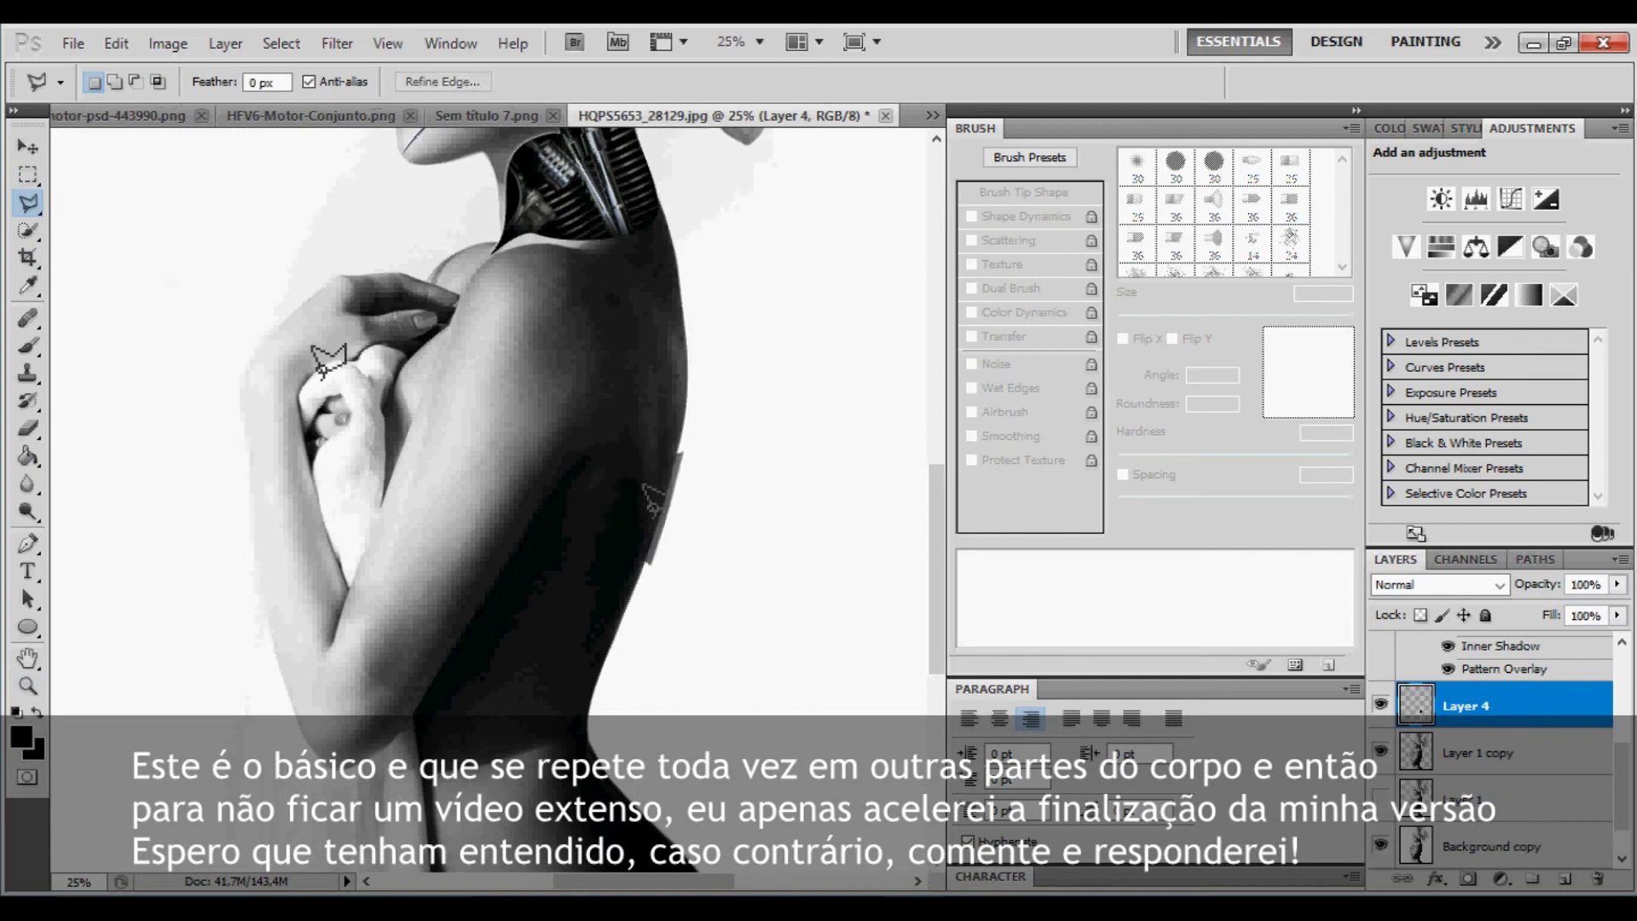
{"action": "key", "text": "ctrl+t"}
{"action": "mouse_move", "coordinate": [707, 559]}
{"action": "left_mouse_down"}
{"action": "mouse_move", "coordinate": [748, 548]}
{"action": "mouse_move", "coordinate": [731, 521]}
{"action": "left_mouse_up"}
{"action": "key", "text": "Return"}
- Set up a larger soft eraser at 45% opacity
{"action": "key", "text": "e"}
{"action": "left_click", "coordinate": [122, 82]}
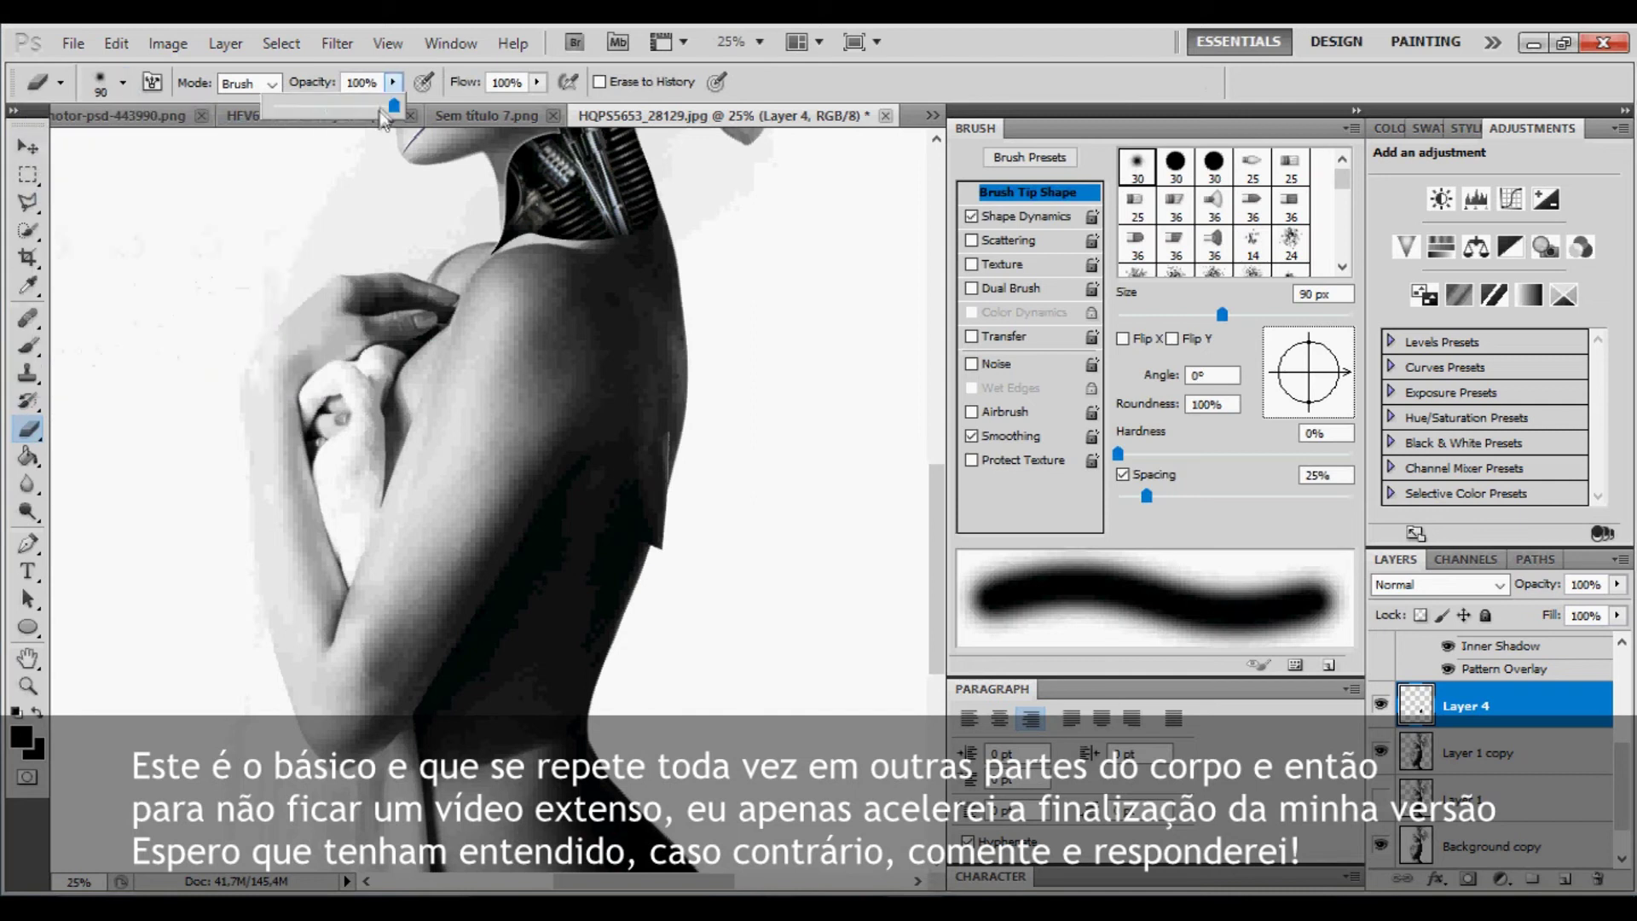
{"action": "key", "text": "4"}
{"action": "key", "text": "5"}
- Place the dark patch onto the back and move Layer 5 below Layer 4
{"action": "left_click", "coordinate": [28, 149]}
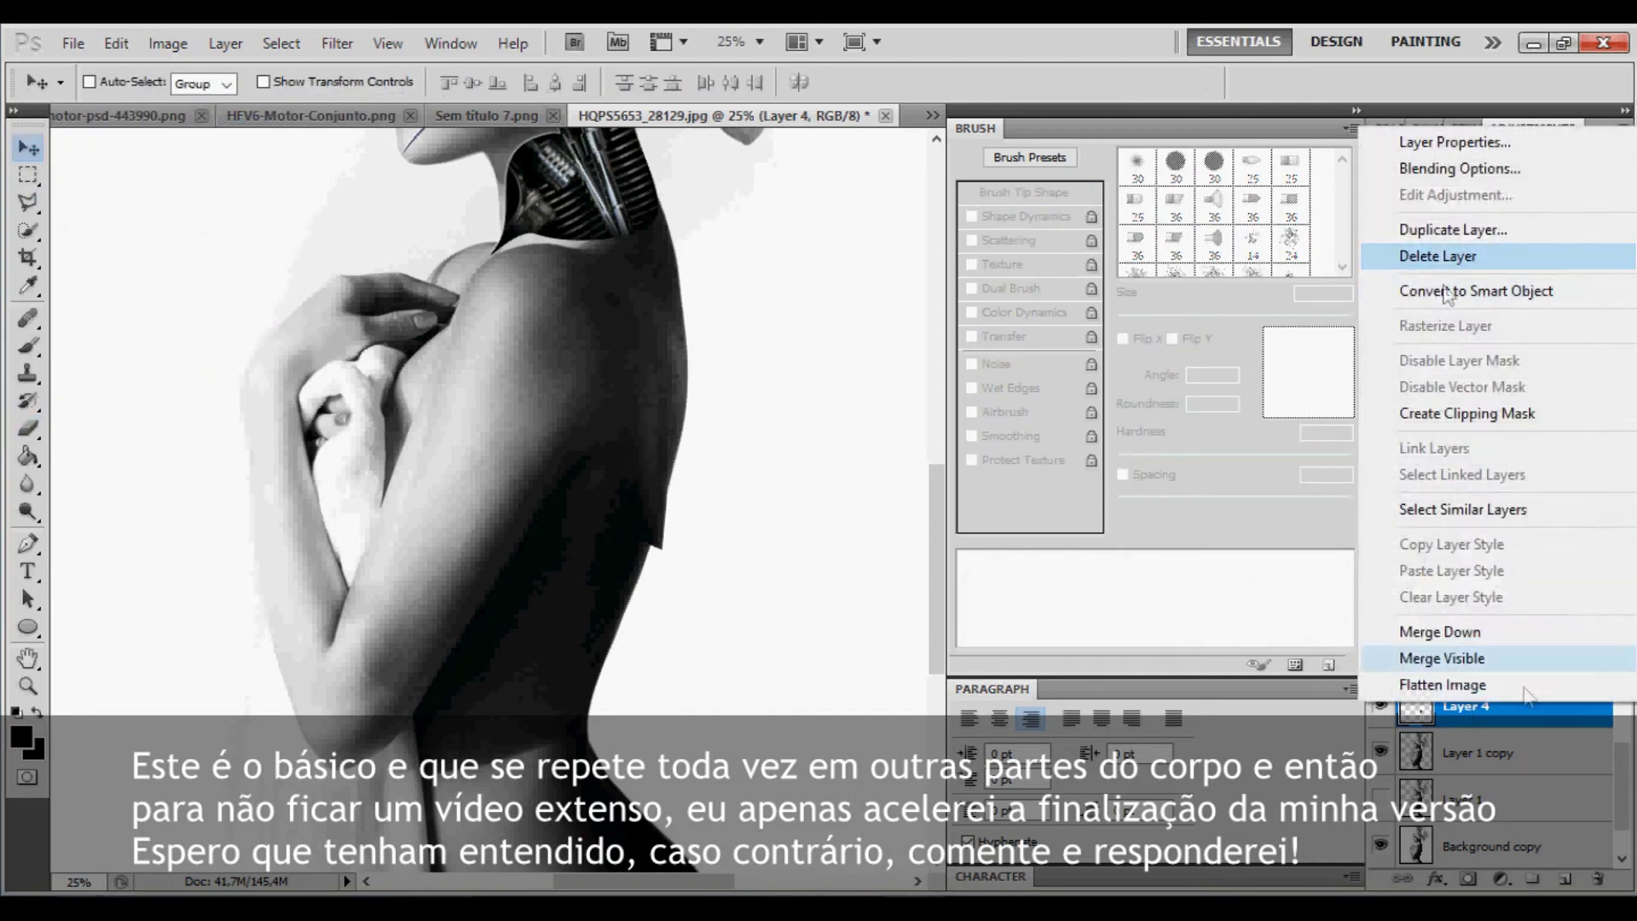
{"action": "key", "text": "ctrl+t"}
{"action": "mouse_move", "coordinate": [484, 518]}
{"action": "left_mouse_down"}
{"action": "mouse_move", "coordinate": [717, 622]}
{"action": "mouse_move", "coordinate": [669, 585]}
{"action": "left_mouse_up"}
{"action": "key", "text": "Return"}
{"action": "left_click_drag", "start_coordinate": [1526, 761], "coordinate": [1526, 763]}
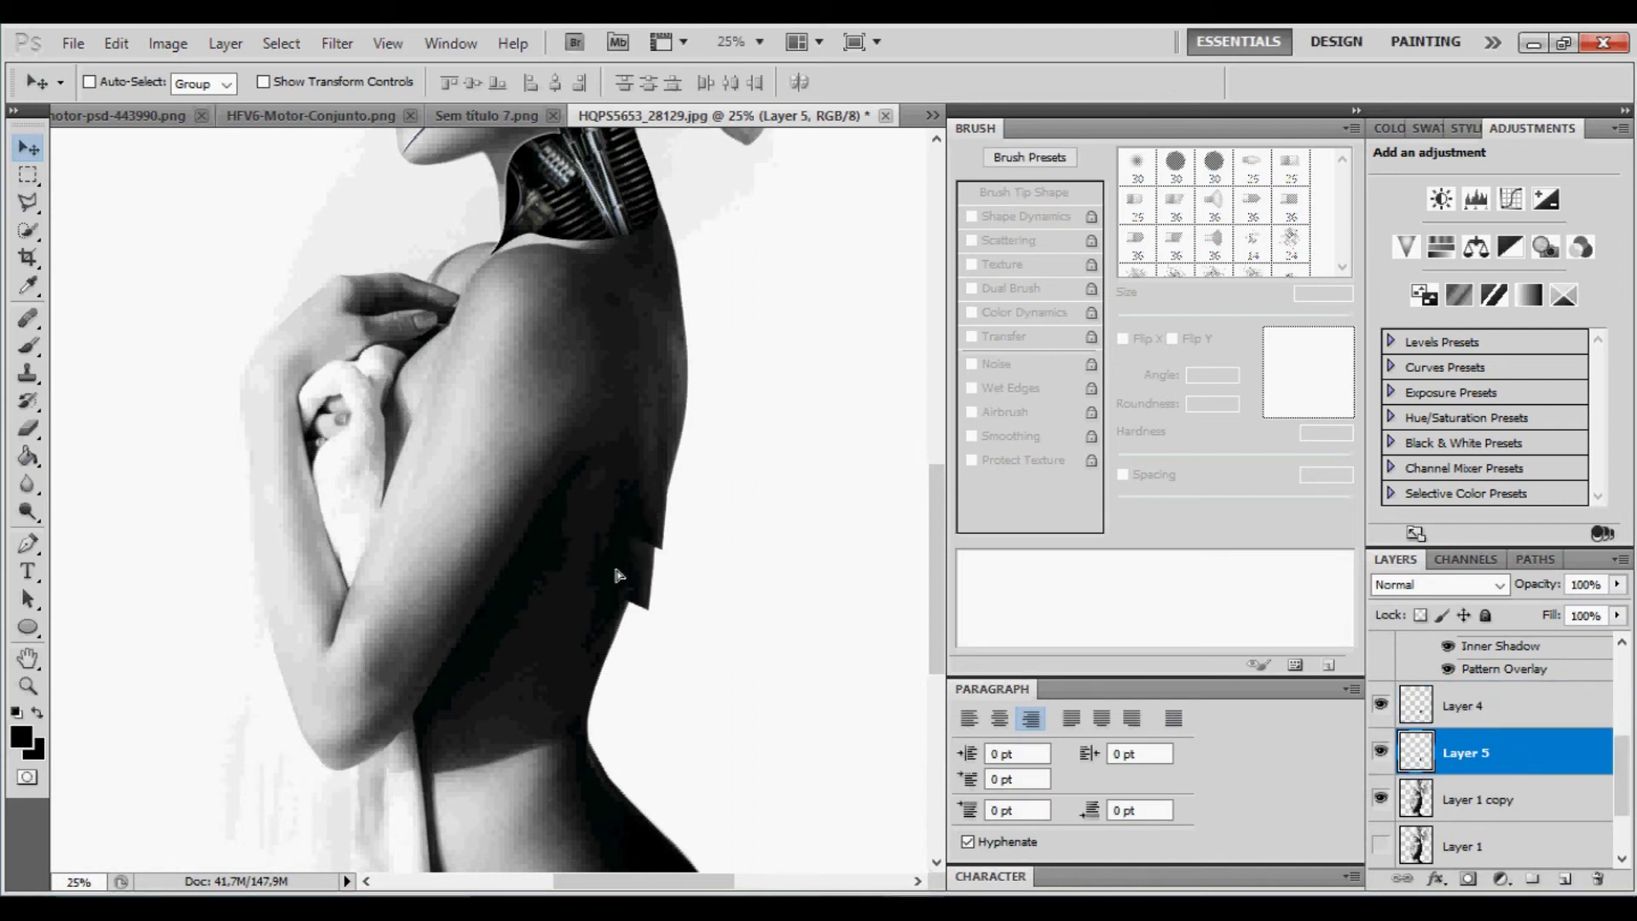
- Paste a second patch lower on the back and reshape it
{"action": "key", "text": "ctrl+v"}
{"action": "left_click_drag", "start_coordinate": [490, 503], "coordinate": [631, 597]}
{"action": "key", "text": "ctrl+t"}
{"action": "key", "text": "Return"}
{"action": "left_click_drag", "start_coordinate": [1484, 752], "coordinate": [1484, 819]}
- Cycle through the back patch layers, duplicating Layer 6 and then deleting the Layer 6 copy
{"action": "key", "text": "e"}
{"action": "key", "text": "alt+bracketright"}
{"action": "key", "text": "alt+bracketright"}
{"action": "key", "text": "alt+bracketleft"}
{"action": "key", "text": "alt+bracketleft"}
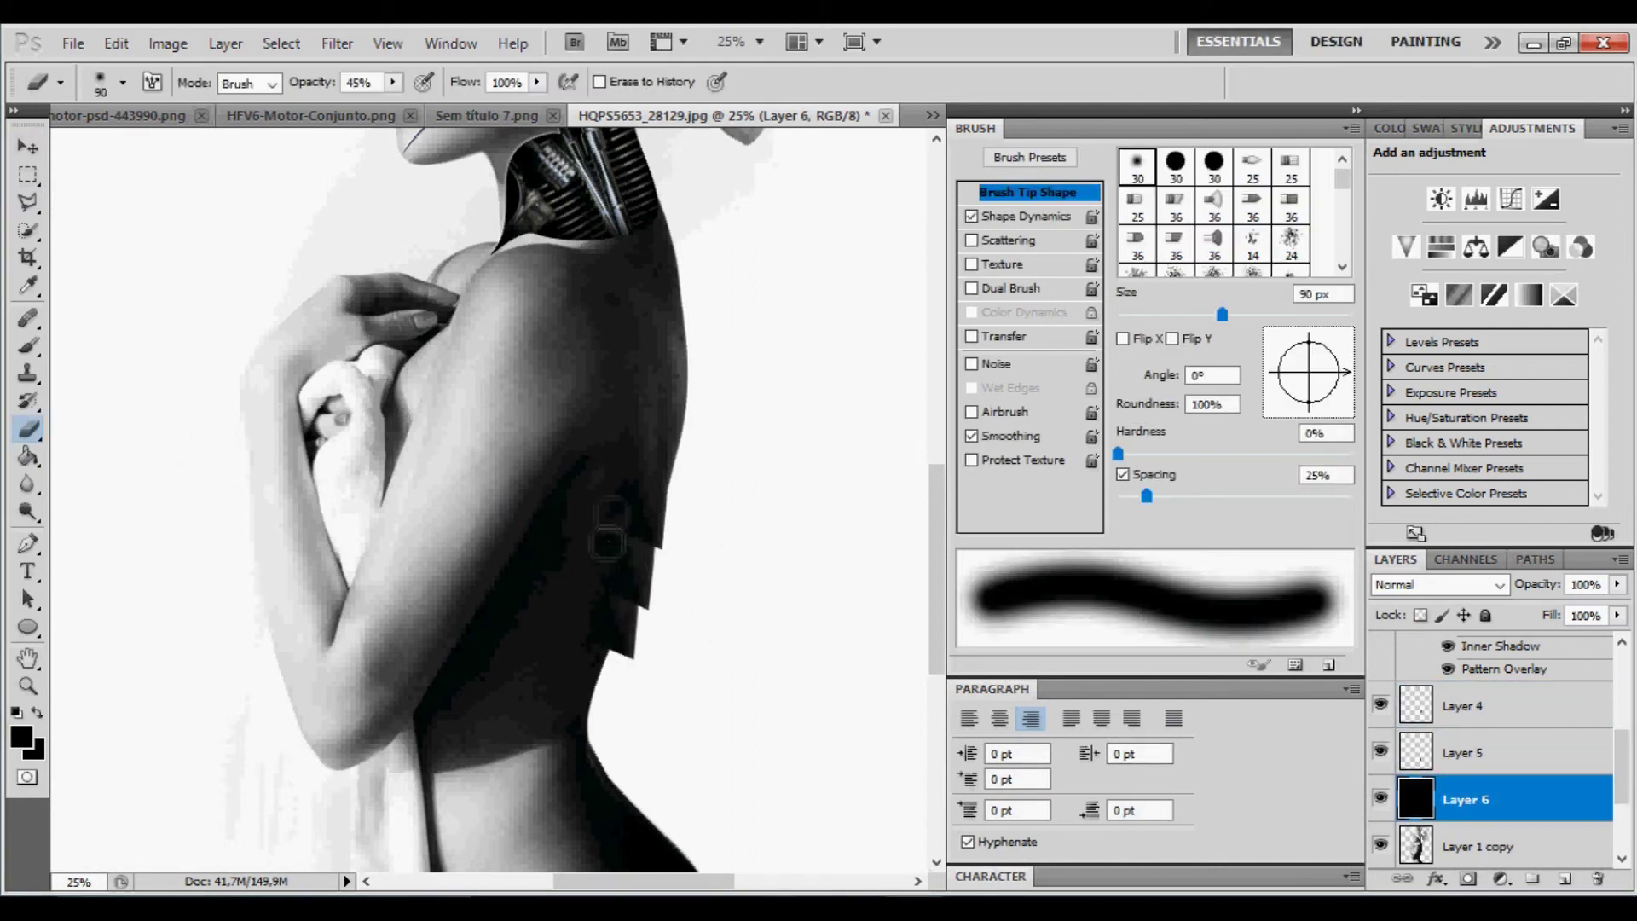
{"action": "key", "text": "alt+bracketright"}
{"action": "key", "text": "v"}
{"action": "right_click", "coordinate": [1467, 708]}
{"action": "left_click", "coordinate": [1450, 227]}
{"action": "key", "text": "Return"}
{"action": "right_click", "coordinate": [1467, 705]}
{"action": "left_click", "coordinate": [1450, 253]}
{"action": "left_click", "coordinate": [774, 366]}
{"action": "key", "text": "alt+bracketleft"}
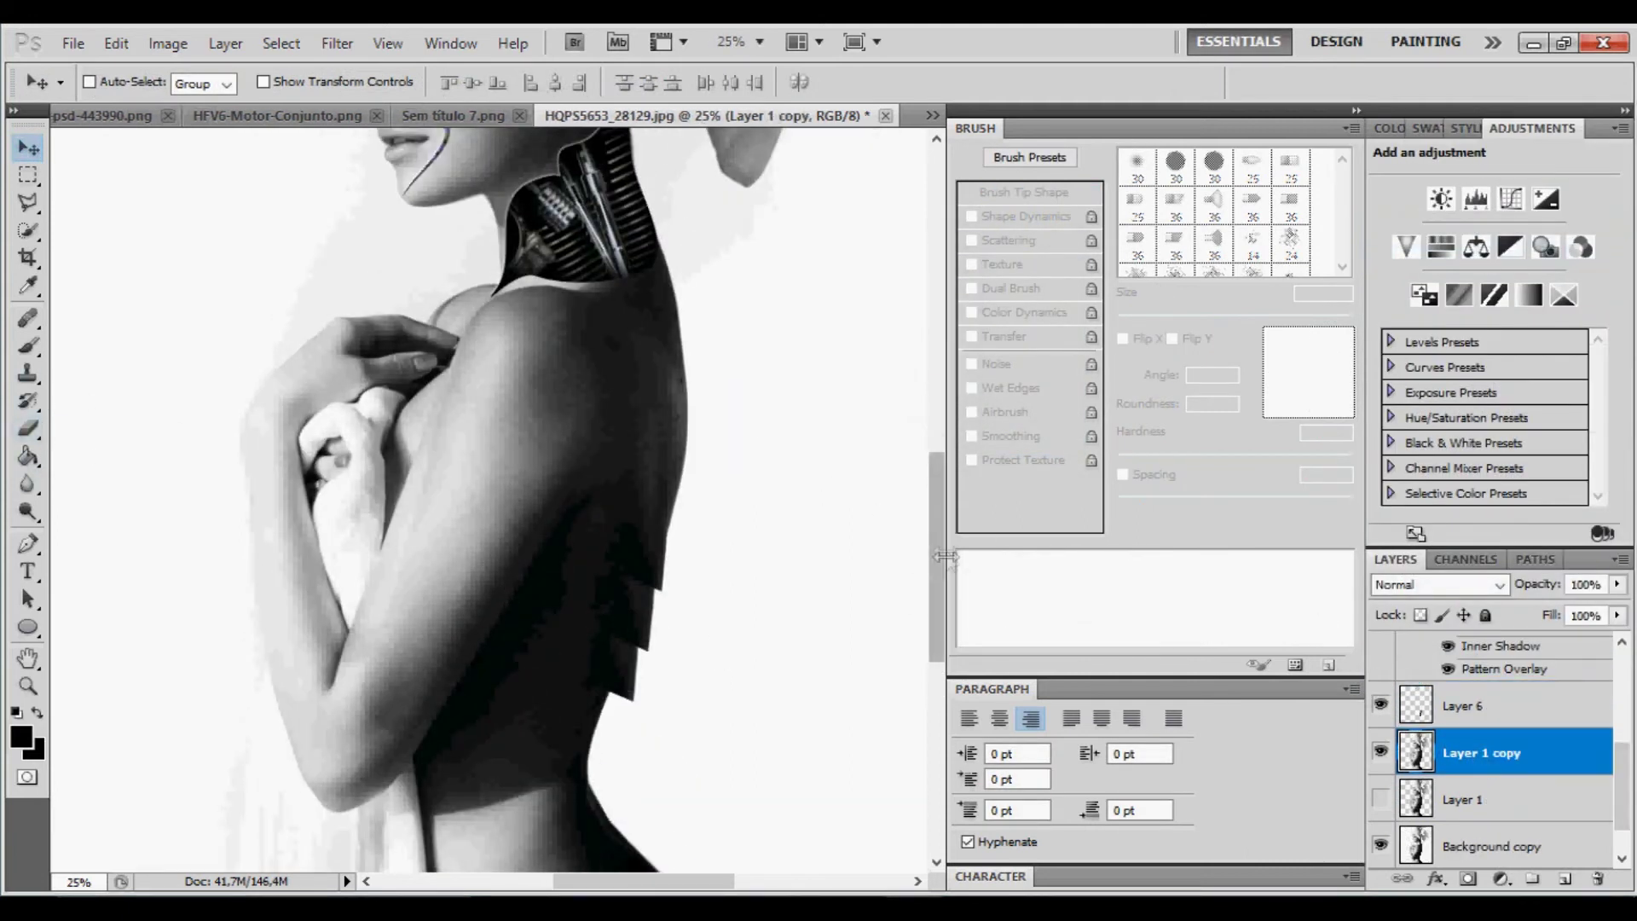
- Give Layer 4 a drop shadow and set its size
{"action": "double_click", "coordinate": [1450, 707]}
{"action": "left_click", "coordinate": [986, 344]}
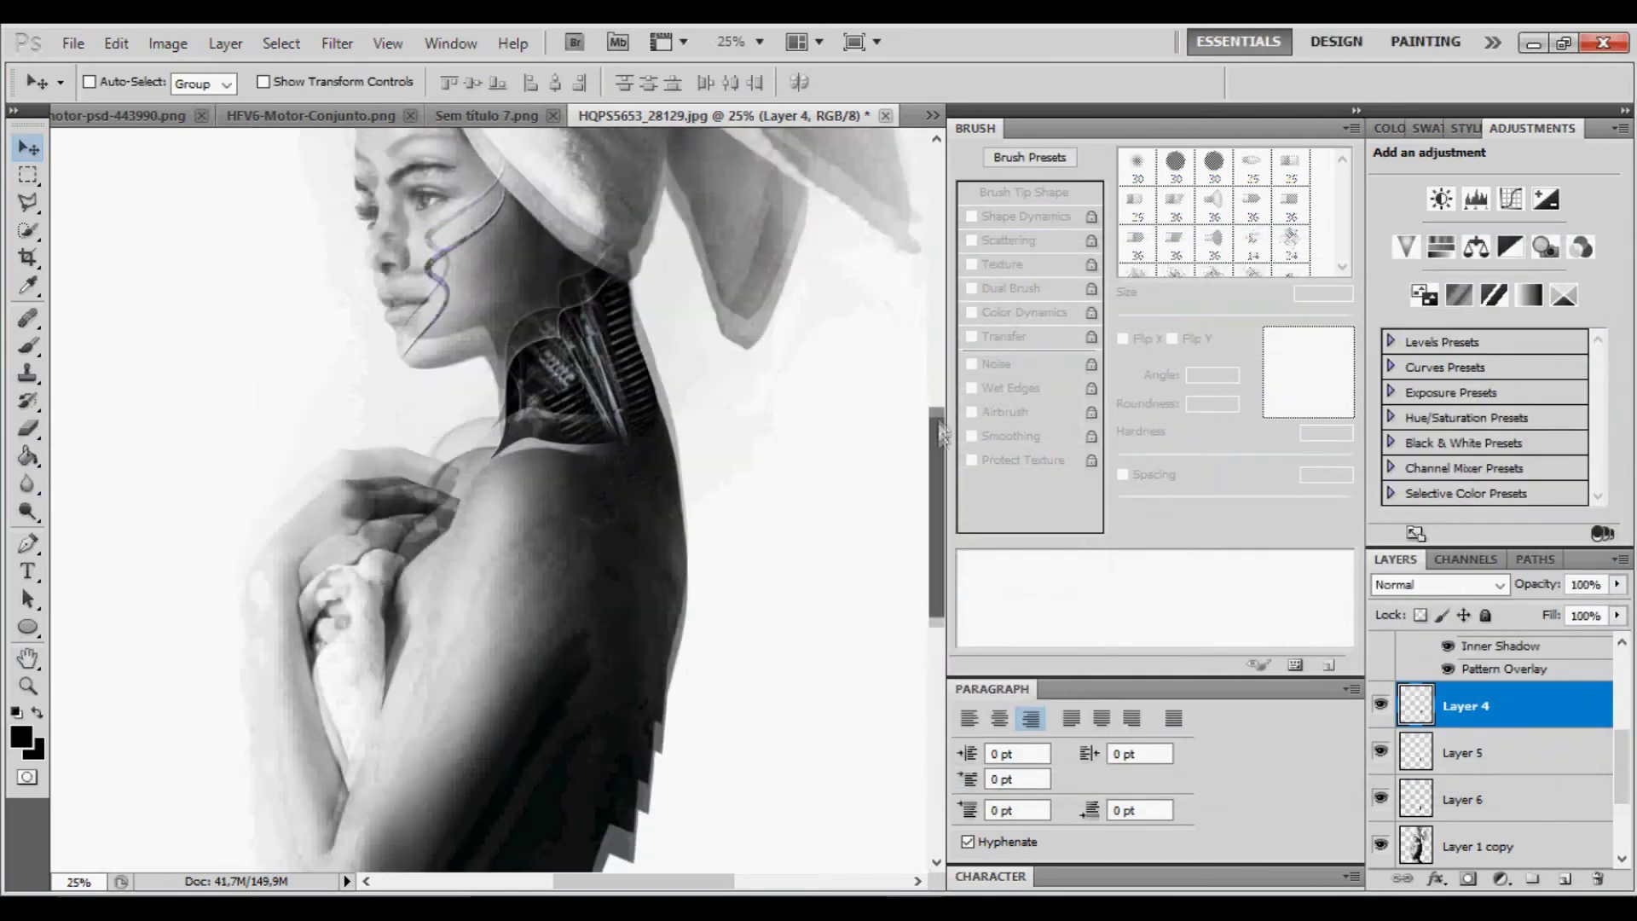
{"action": "left_click_drag", "start_coordinate": [941, 433], "coordinate": [941, 461]}
{"action": "double_click", "coordinate": [1535, 713]}
{"action": "left_click", "coordinate": [981, 349]}
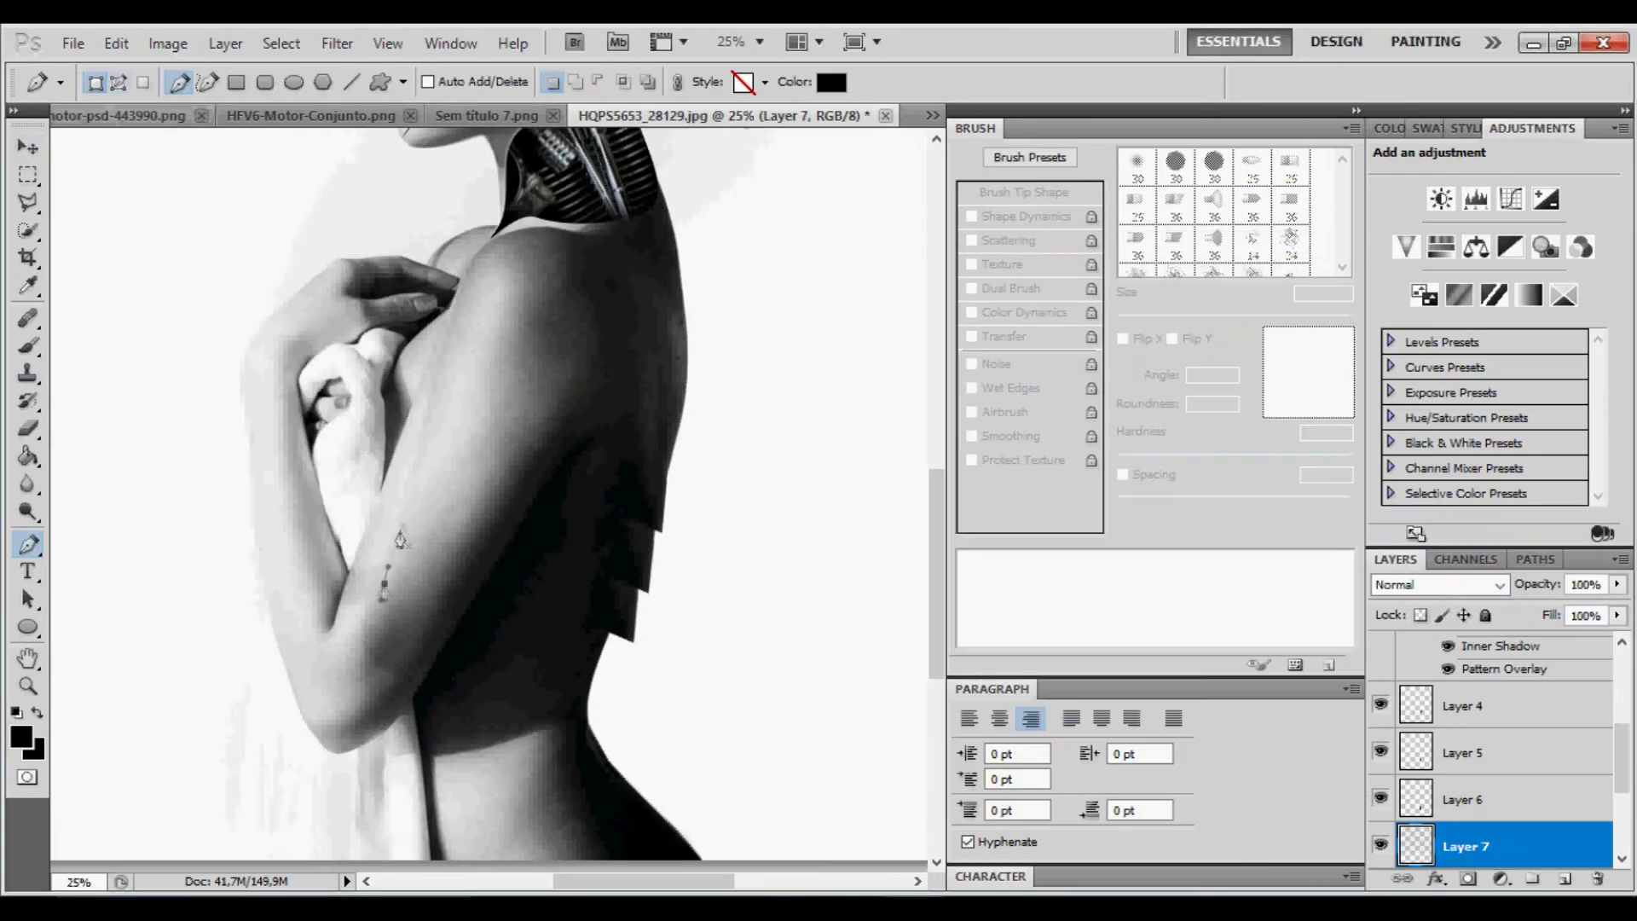
- Outline a crescent-shaped opening on the upper arm with the Pen tool
{"action": "left_click", "coordinate": [403, 525]}
{"action": "left_click", "coordinate": [385, 583]}
{"action": "left_click_drag", "start_coordinate": [460, 420], "coordinate": [554, 402]}
{"action": "left_click_drag", "start_coordinate": [388, 622], "coordinate": [478, 597]}
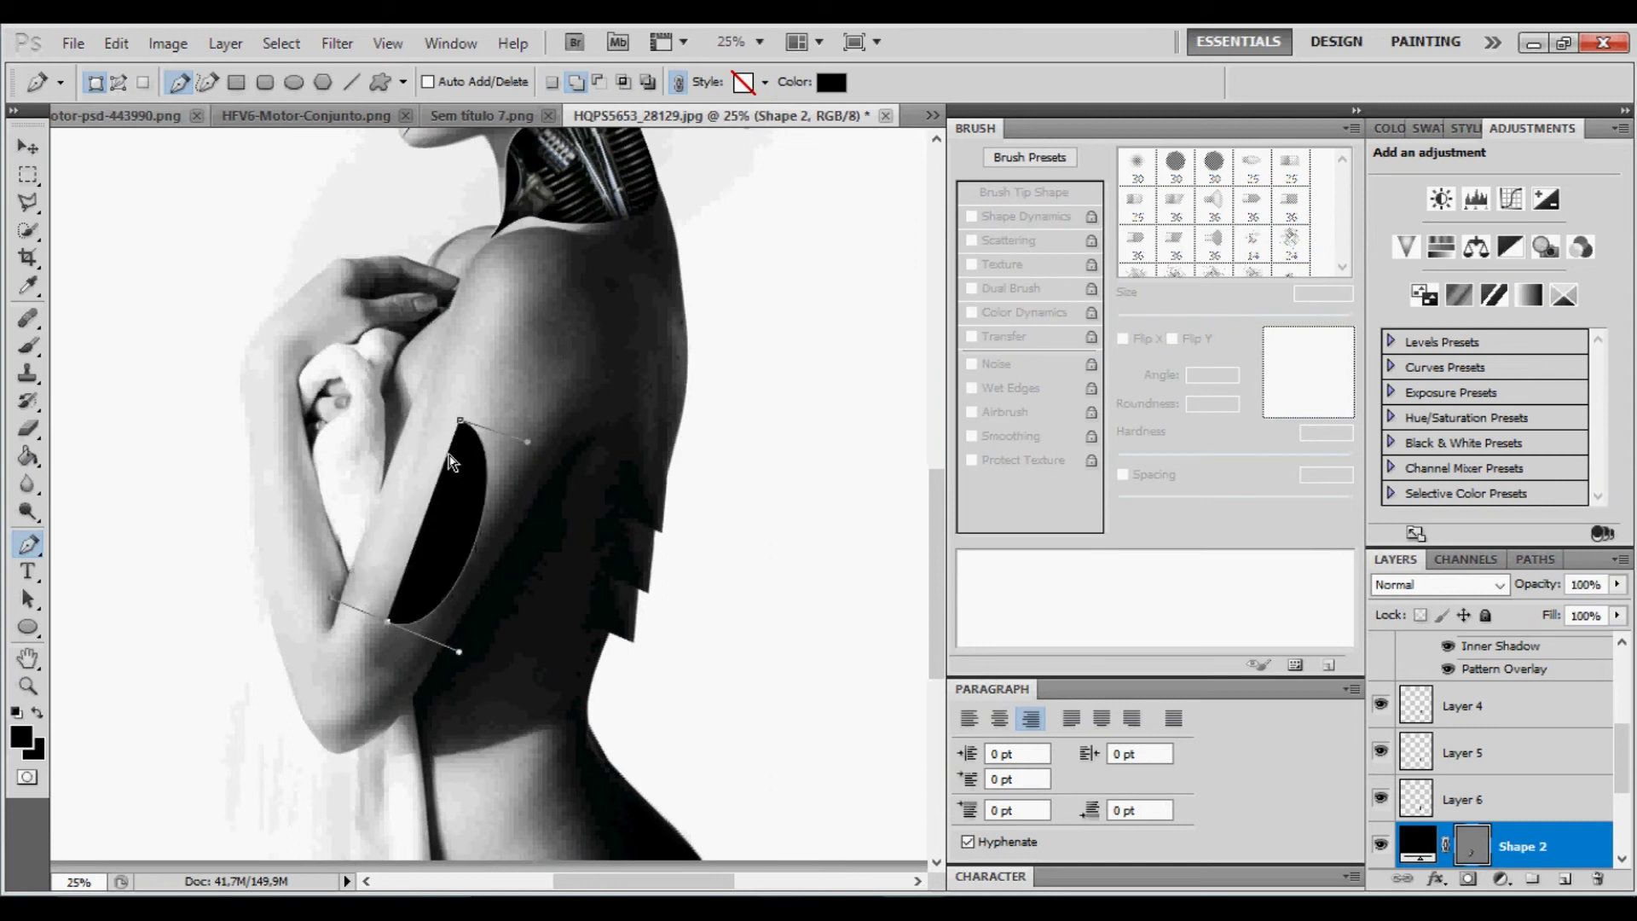
- Step backward and redraw the arm opening's outline from the lower edge up to the shoulder
{"action": "left_click_drag", "start_coordinate": [512, 397], "coordinate": [522, 439]}
{"action": "left_click", "coordinate": [116, 43]}
{"action": "left_click", "coordinate": [171, 110]}
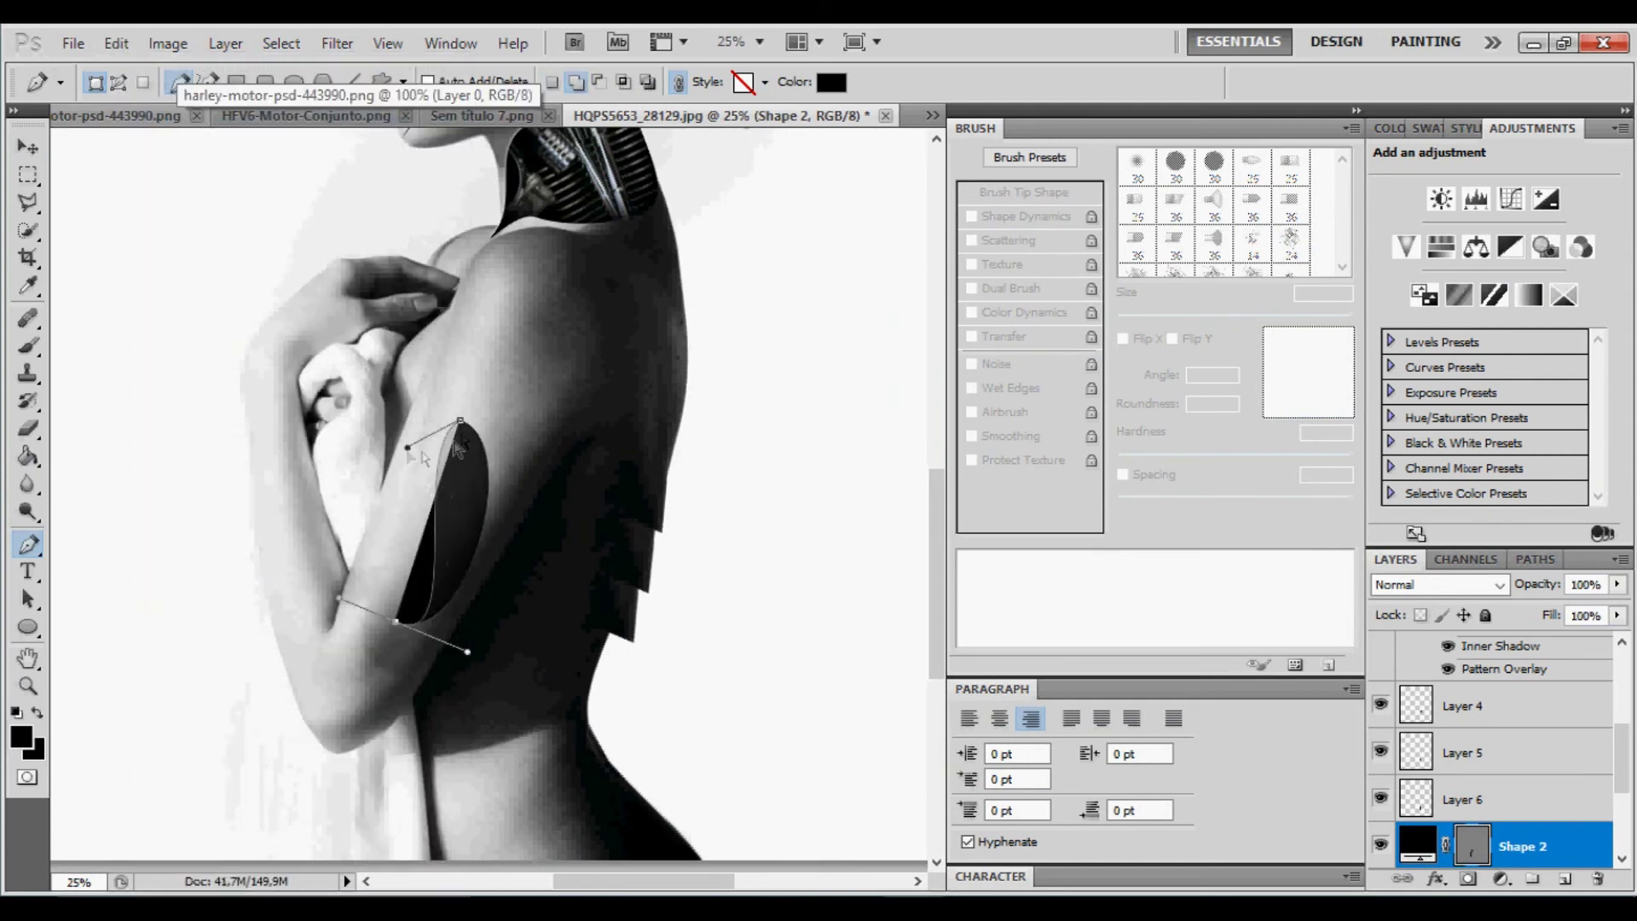
{"action": "left_click_drag", "start_coordinate": [400, 631], "coordinate": [476, 669]}
{"action": "left_click_drag", "start_coordinate": [454, 371], "coordinate": [495, 327]}
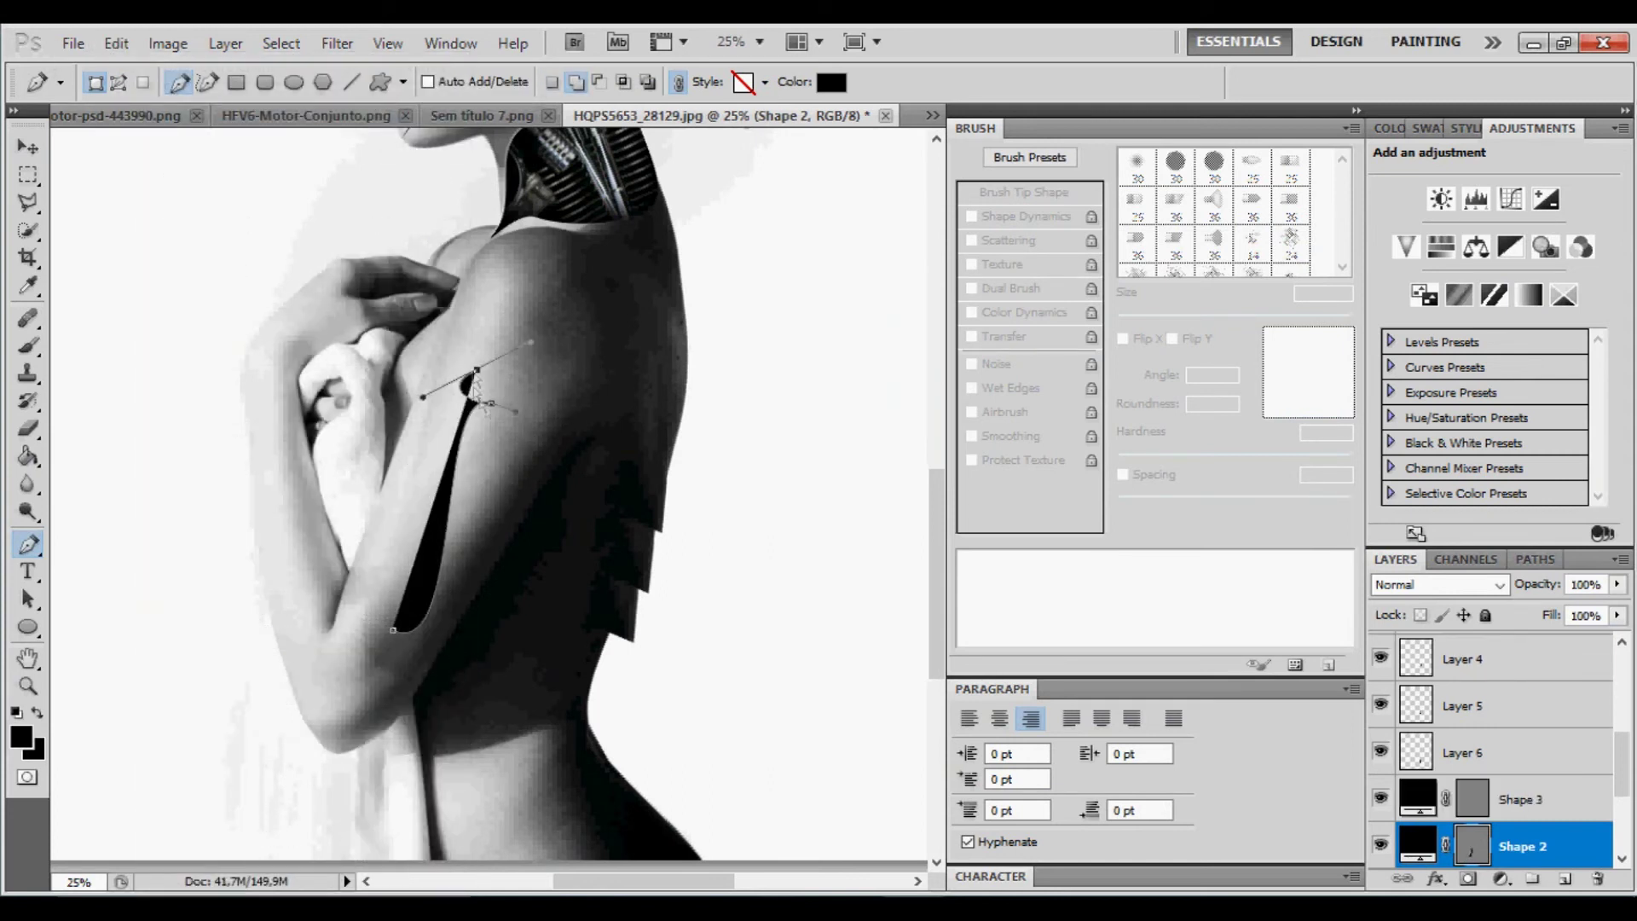
{"action": "left_click_drag", "start_coordinate": [493, 402], "coordinate": [524, 443]}
- Adjust Shape 2's anchors and handles into a wide oval over the upper arm
{"action": "left_click_drag", "start_coordinate": [393, 630], "coordinate": [371, 632]}
{"action": "left_click_drag", "start_coordinate": [455, 371], "coordinate": [431, 505]}
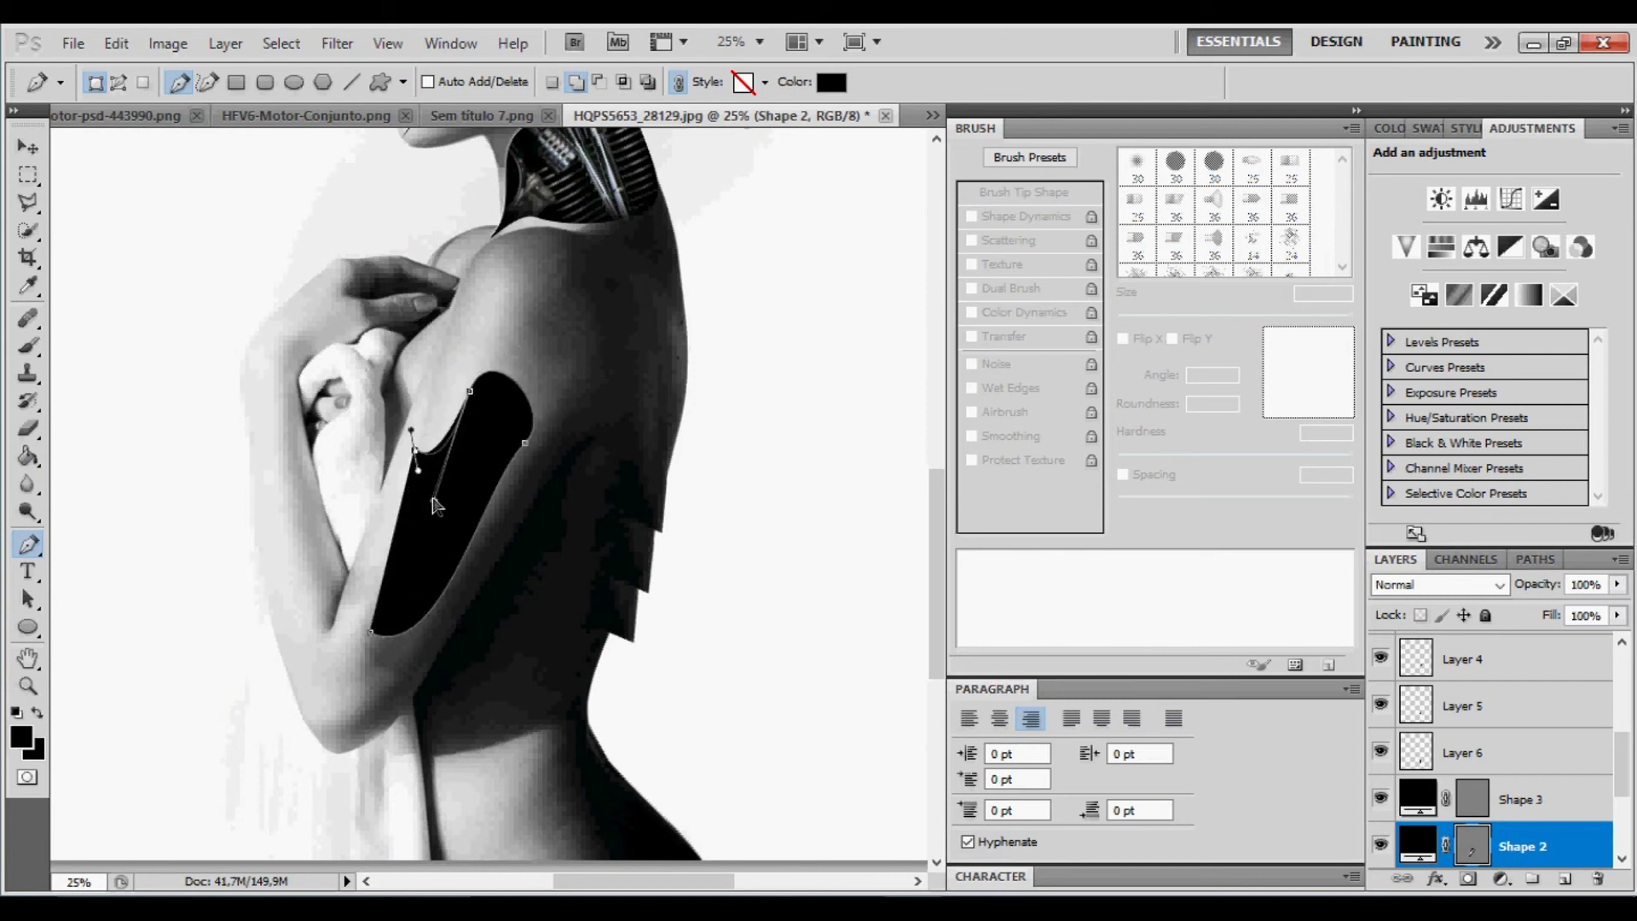
{"action": "left_click_drag", "start_coordinate": [469, 391], "coordinate": [461, 385]}
{"action": "mouse_move", "coordinate": [401, 533]}
{"action": "left_mouse_down"}
{"action": "mouse_move", "coordinate": [410, 546]}
{"action": "mouse_move", "coordinate": [359, 607]}
{"action": "left_mouse_up"}
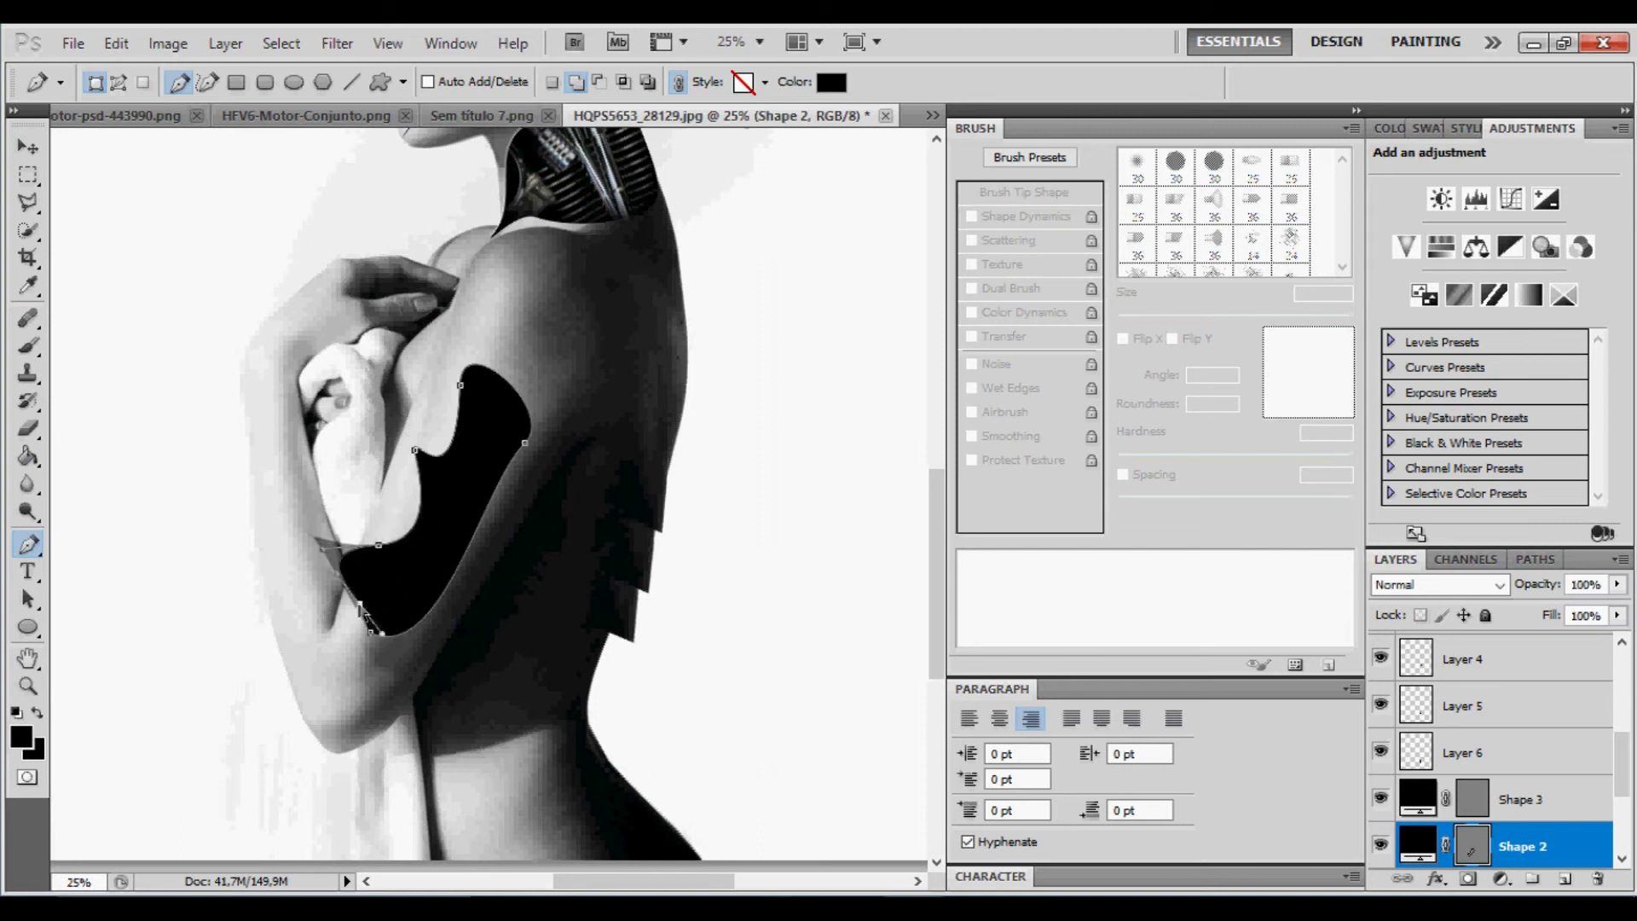
{"action": "left_click_drag", "start_coordinate": [382, 545], "coordinate": [443, 516]}
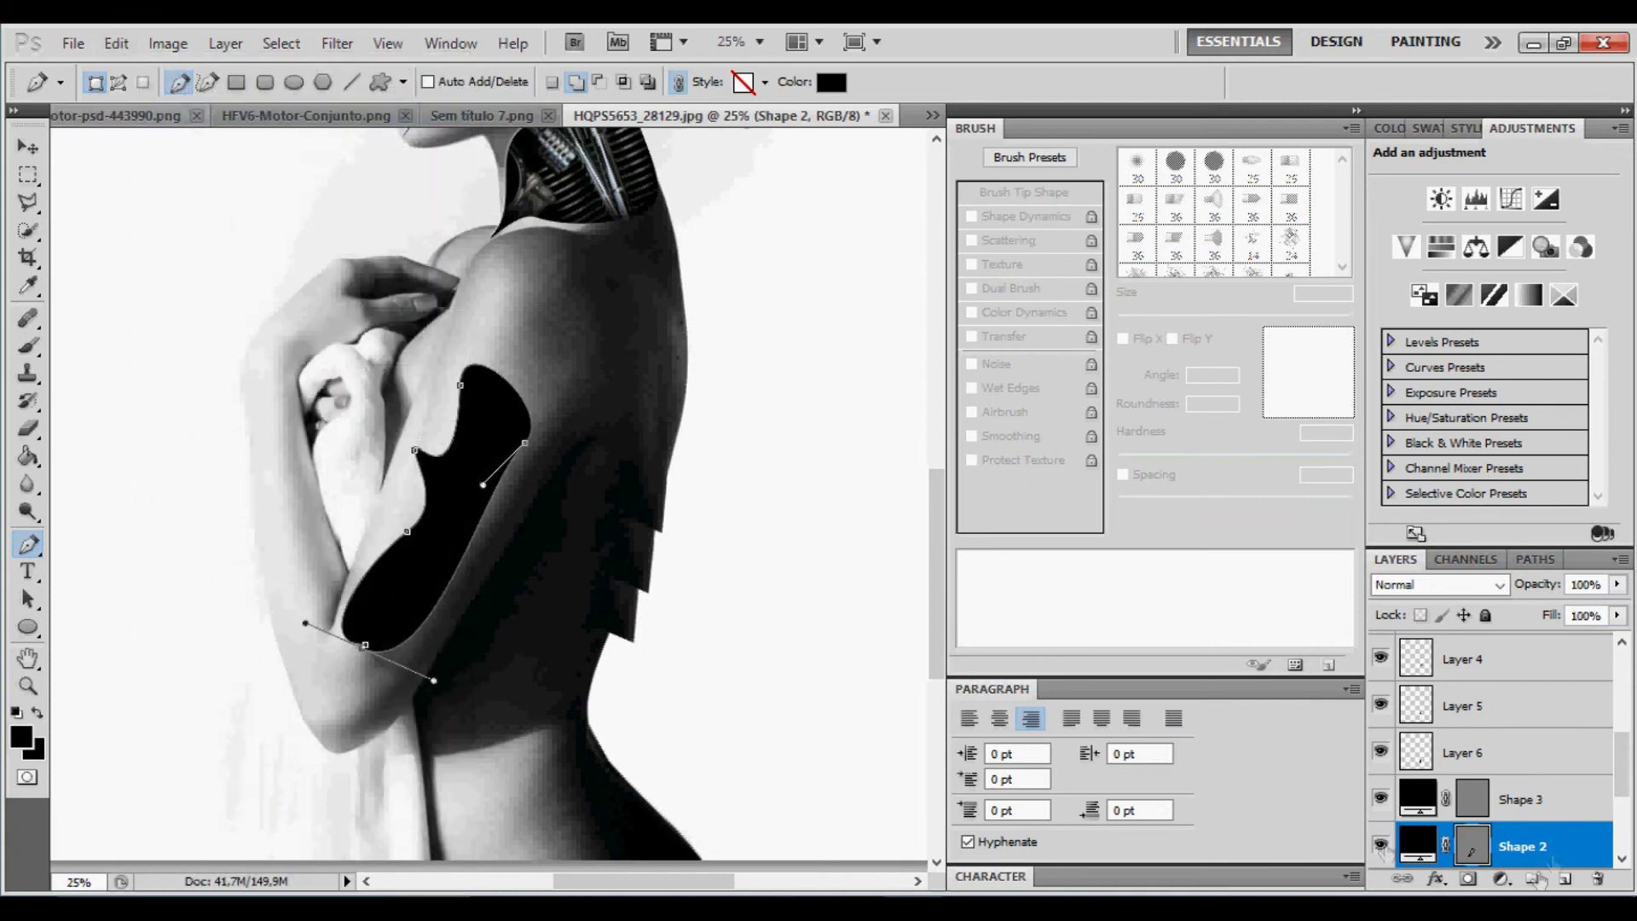
{"action": "double_click", "coordinate": [1560, 838]}
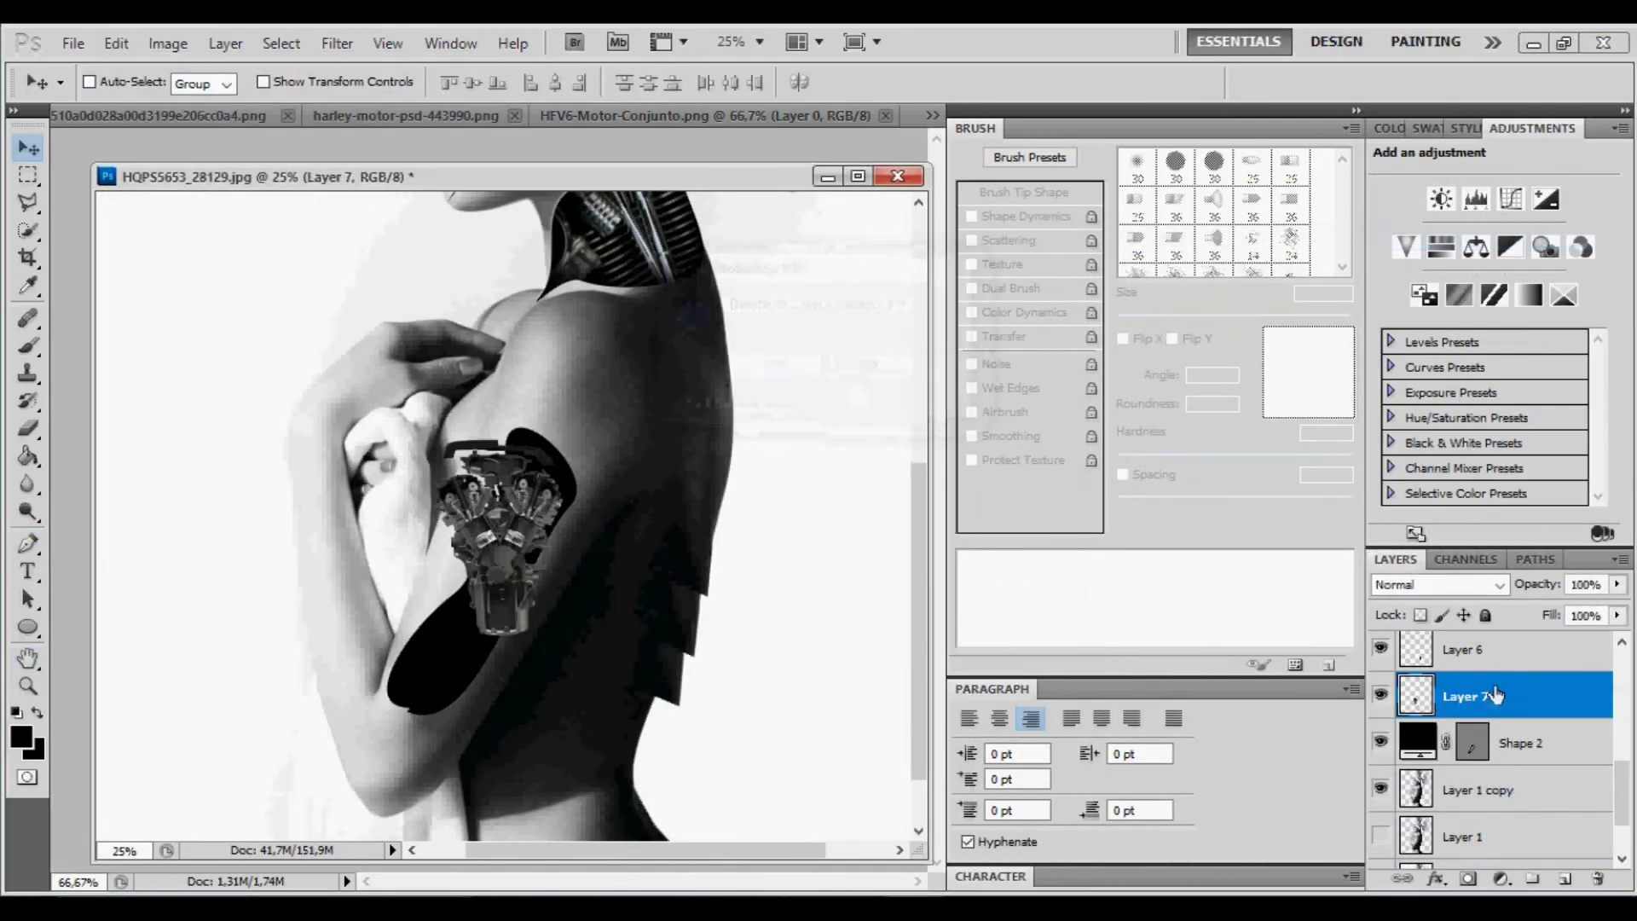
- Commit the enlarged, rotated engine and clip Layer 7 inside the arm opening
{"action": "key", "text": "Return"}
{"action": "right_click", "coordinate": [1501, 696]}
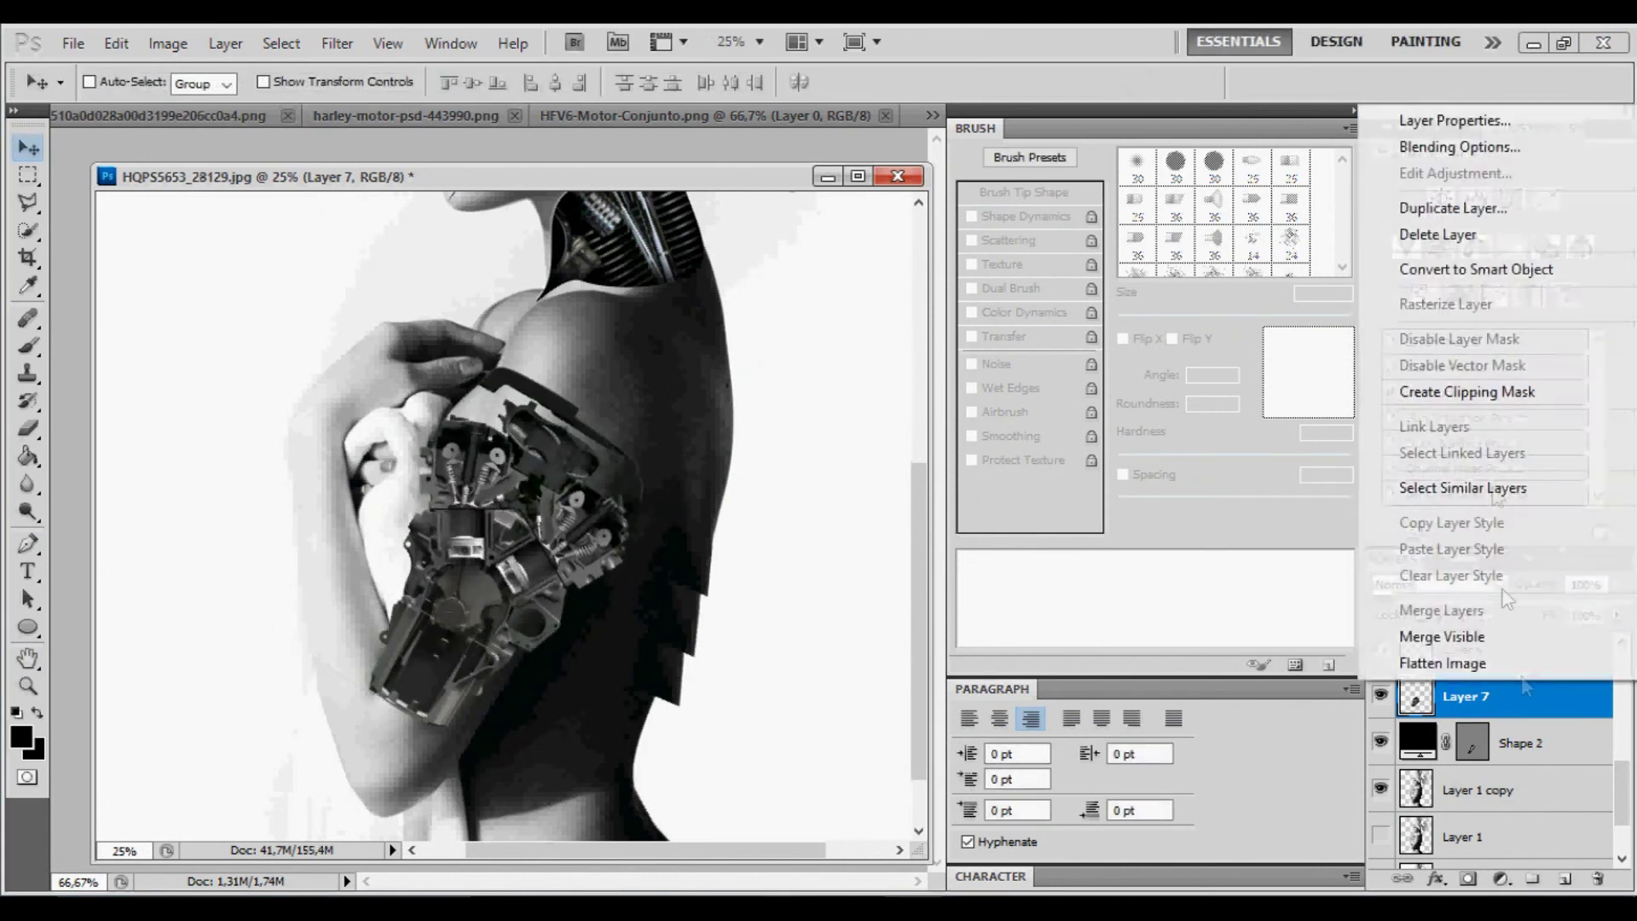
{"action": "left_click", "coordinate": [1461, 281]}
- Give Shape 2 a Normal-blend drop shadow with shorter distance and zero size, plus an inner shadow
{"action": "double_click", "coordinate": [1558, 734]}
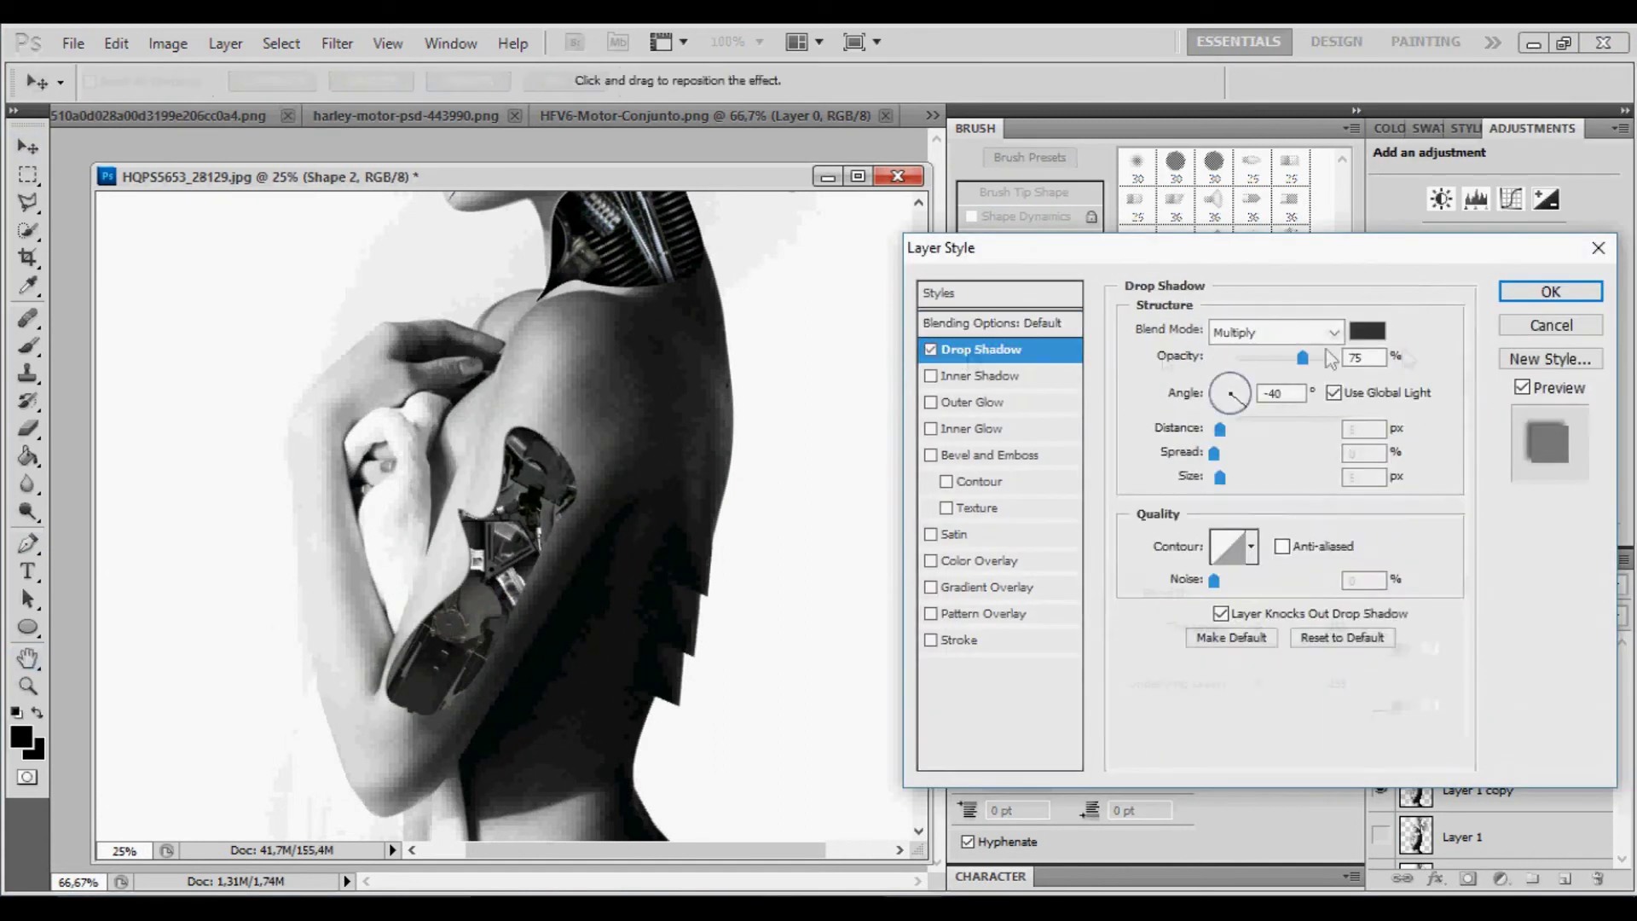
{"action": "left_click", "coordinate": [1275, 332]}
{"action": "left_click_drag", "start_coordinate": [1220, 477], "coordinate": [1218, 430]}
{"action": "left_click", "coordinate": [1245, 31]}
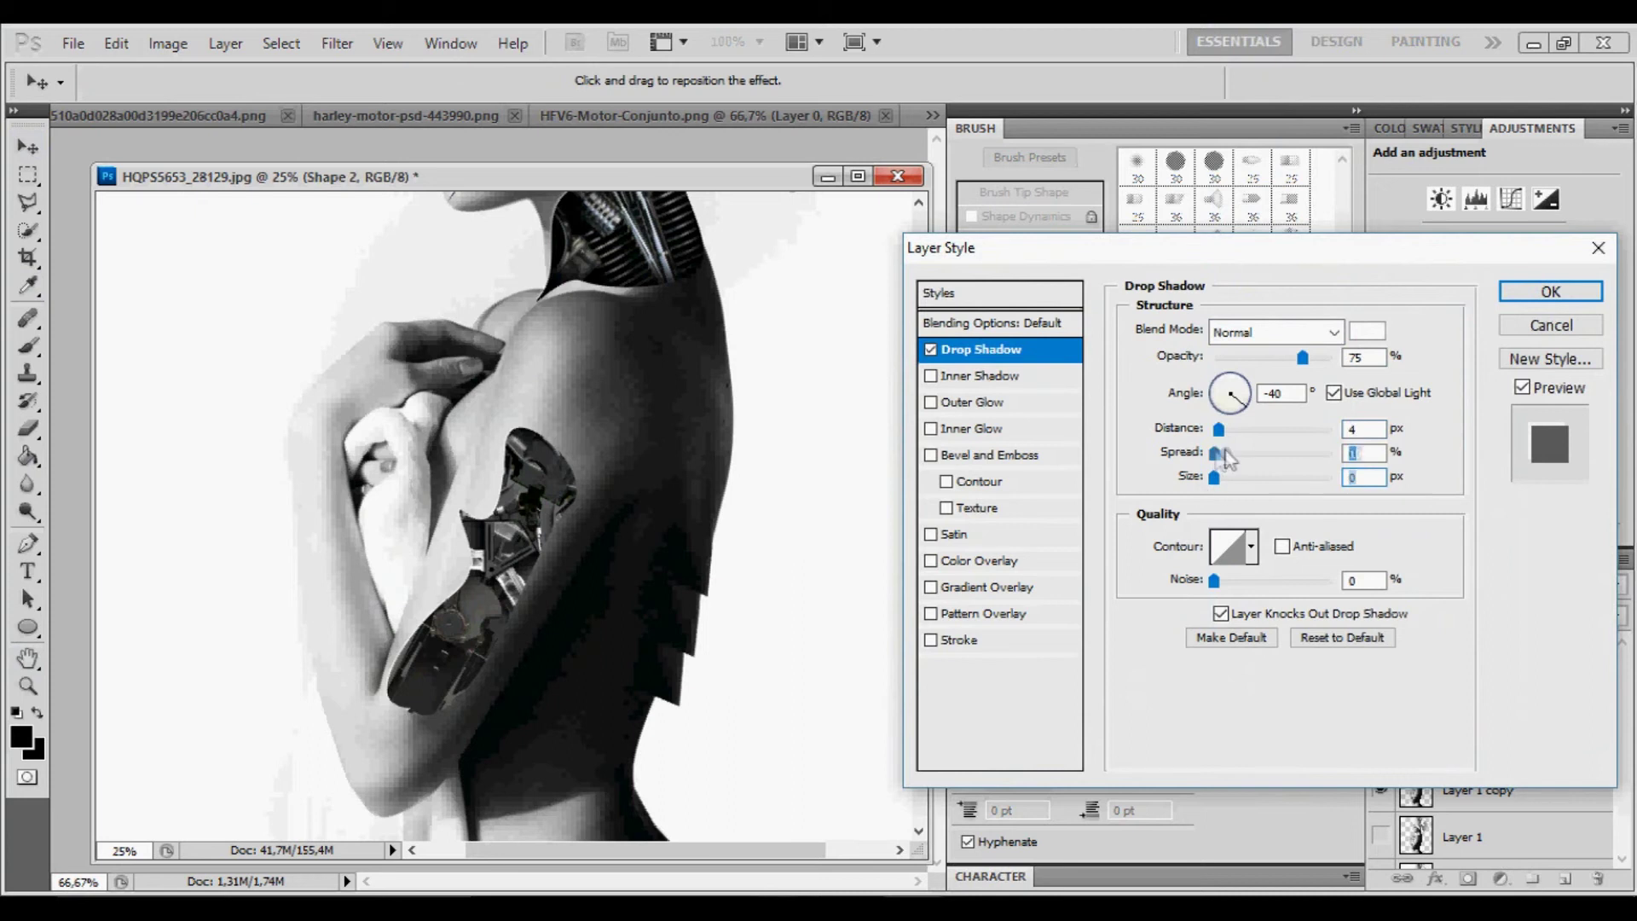
{"action": "left_click", "coordinate": [931, 375]}
{"action": "left_click_drag", "start_coordinate": [1241, 478], "coordinate": [1279, 477]}
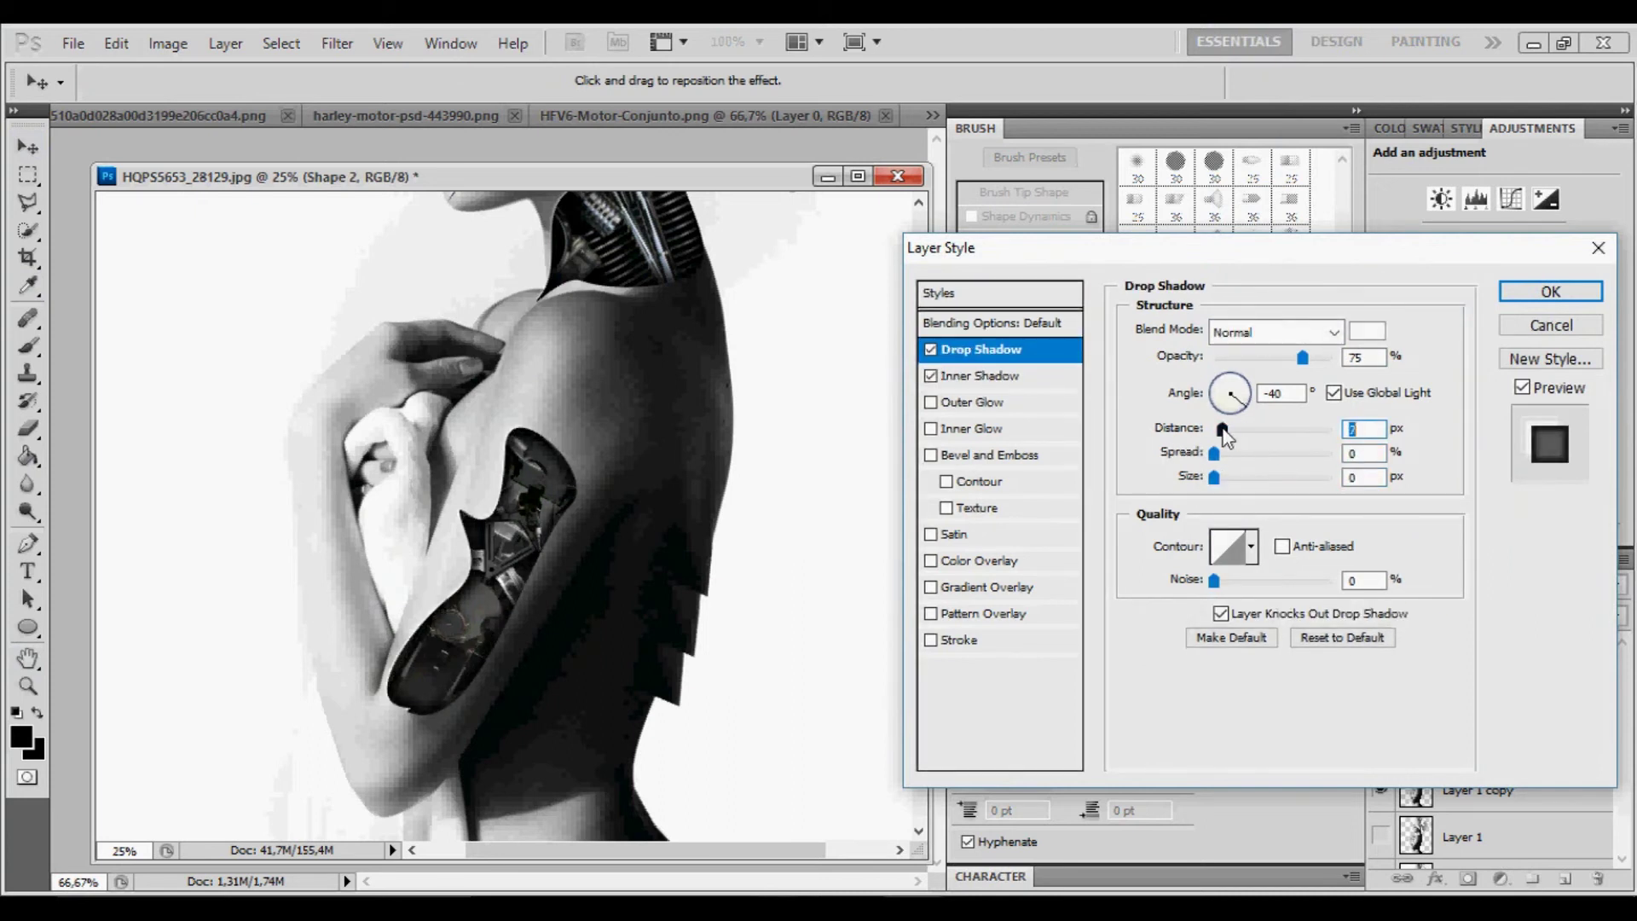
{"action": "left_click", "coordinate": [1551, 292]}
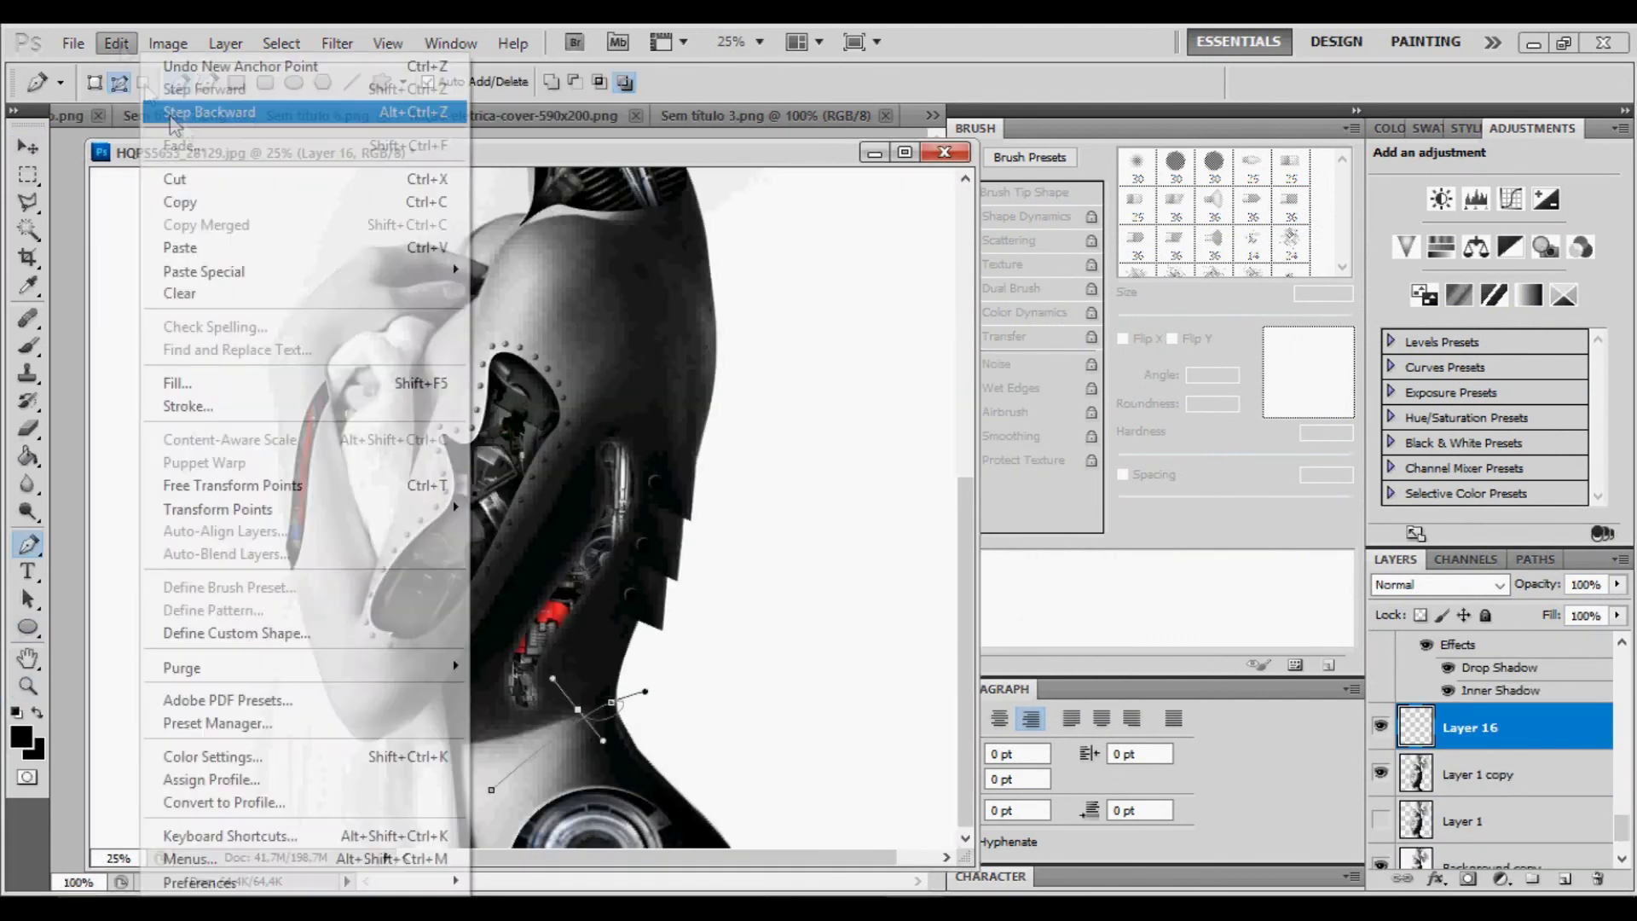
- Stroke the wire path along the back with the black brush
{"action": "left_click", "coordinate": [174, 111]}
{"action": "key", "text": "b"}
{"action": "key", "text": "Return"}
{"action": "key", "text": "p"}
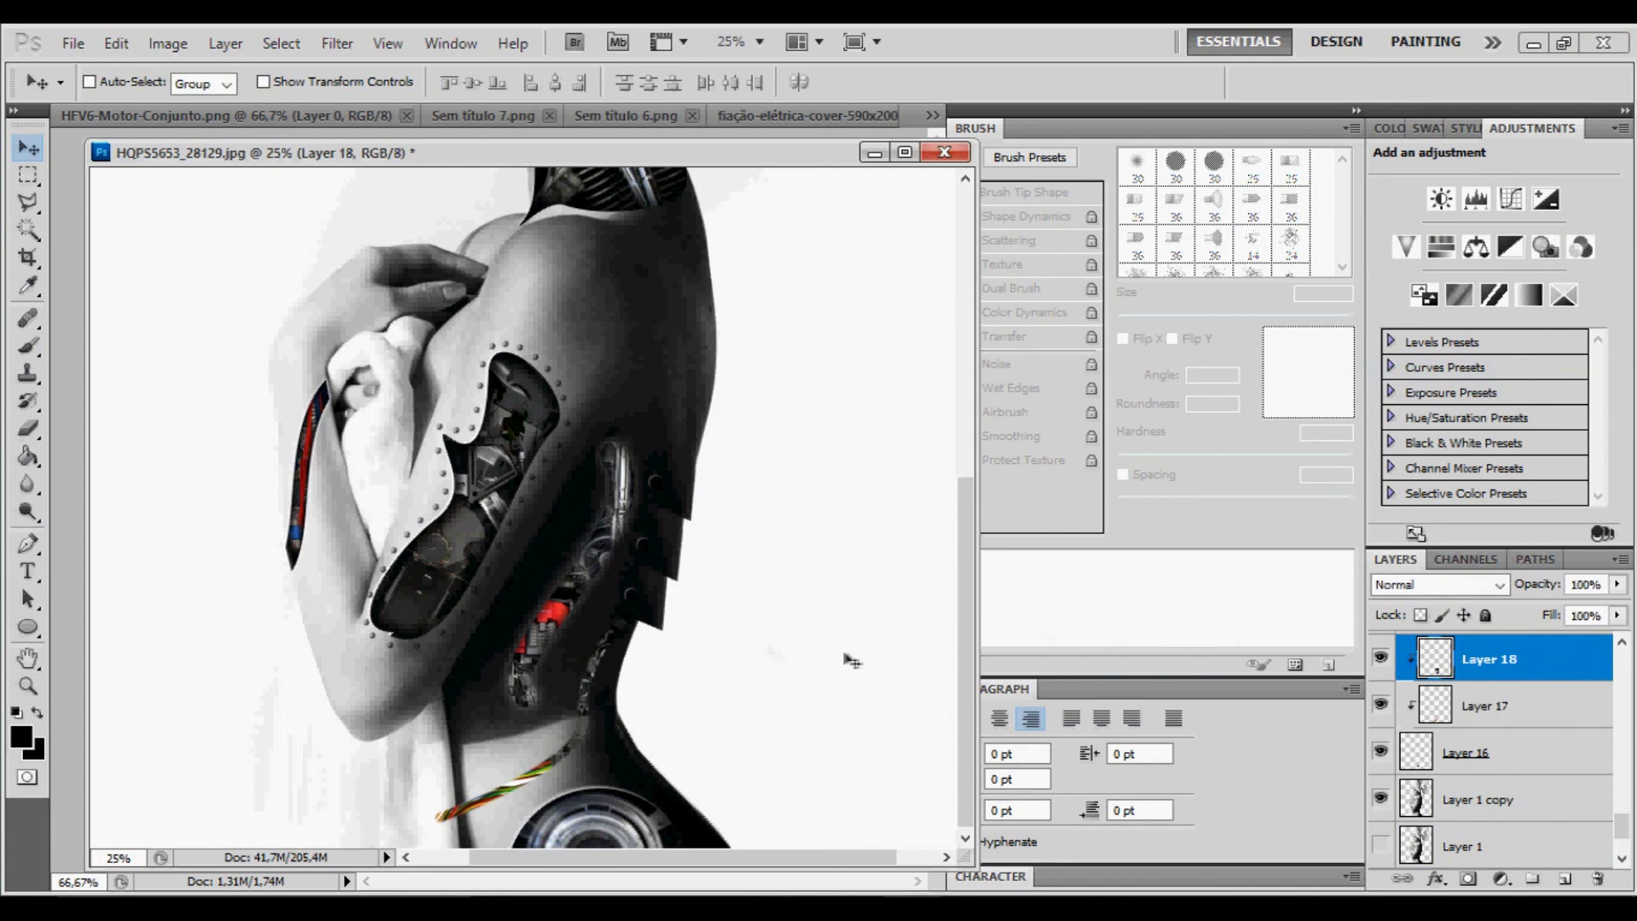
- Add an inner shadow and a white drop shadow to the wire layer
{"action": "left_click", "coordinate": [932, 376]}
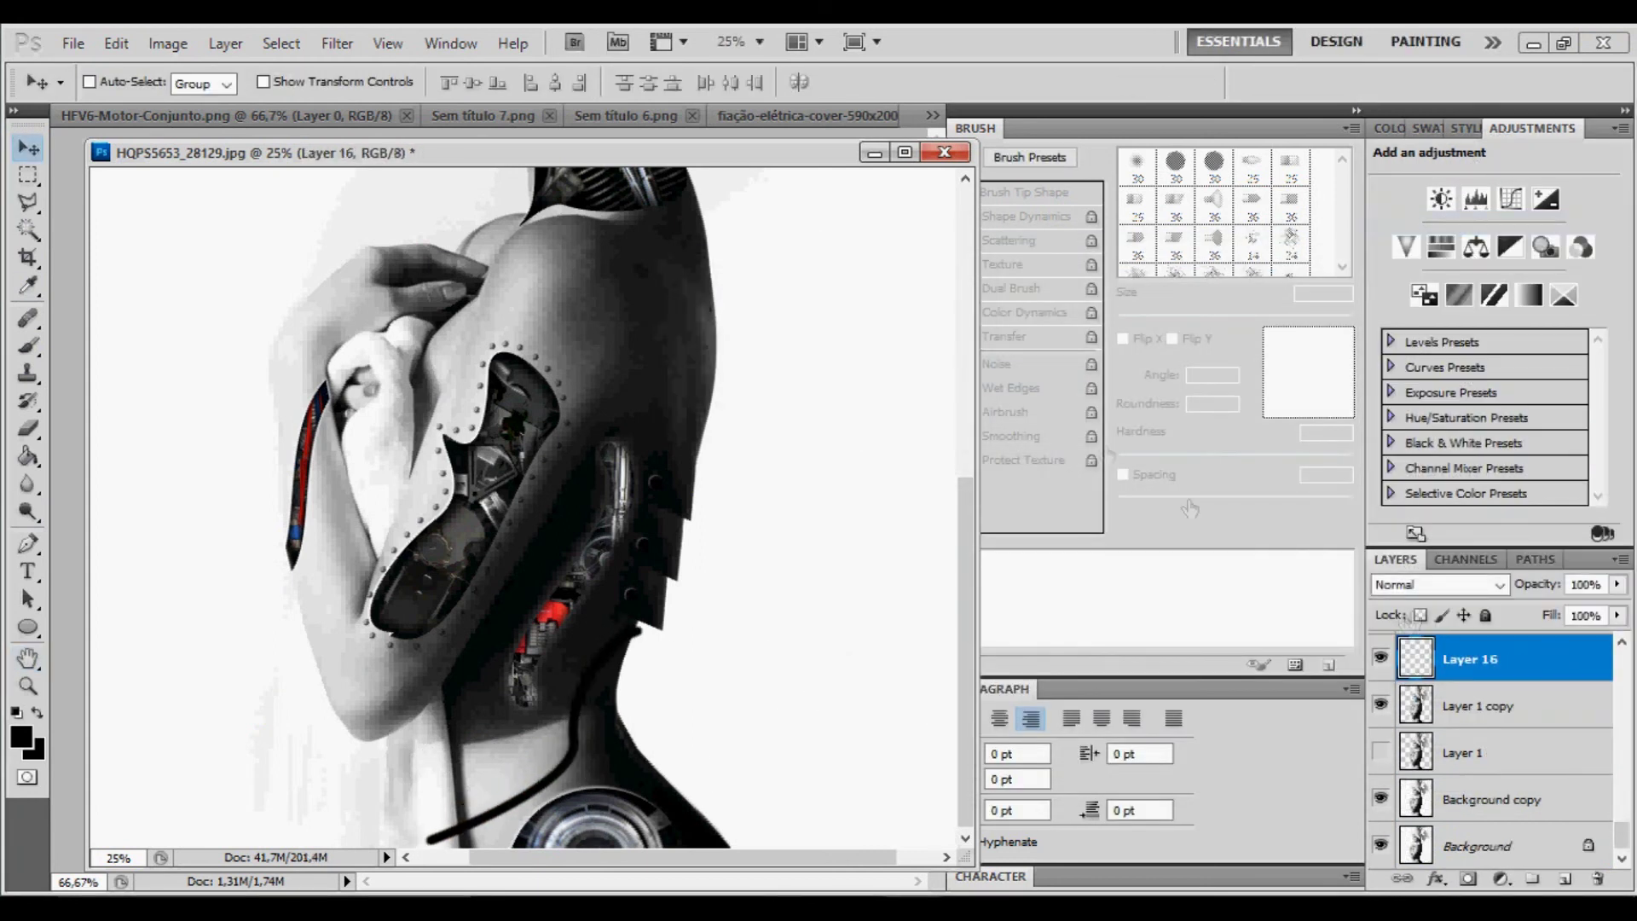
{"action": "double_click", "coordinate": [1469, 659]}
{"action": "left_click_drag", "start_coordinate": [1234, 478], "coordinate": [1222, 477]}
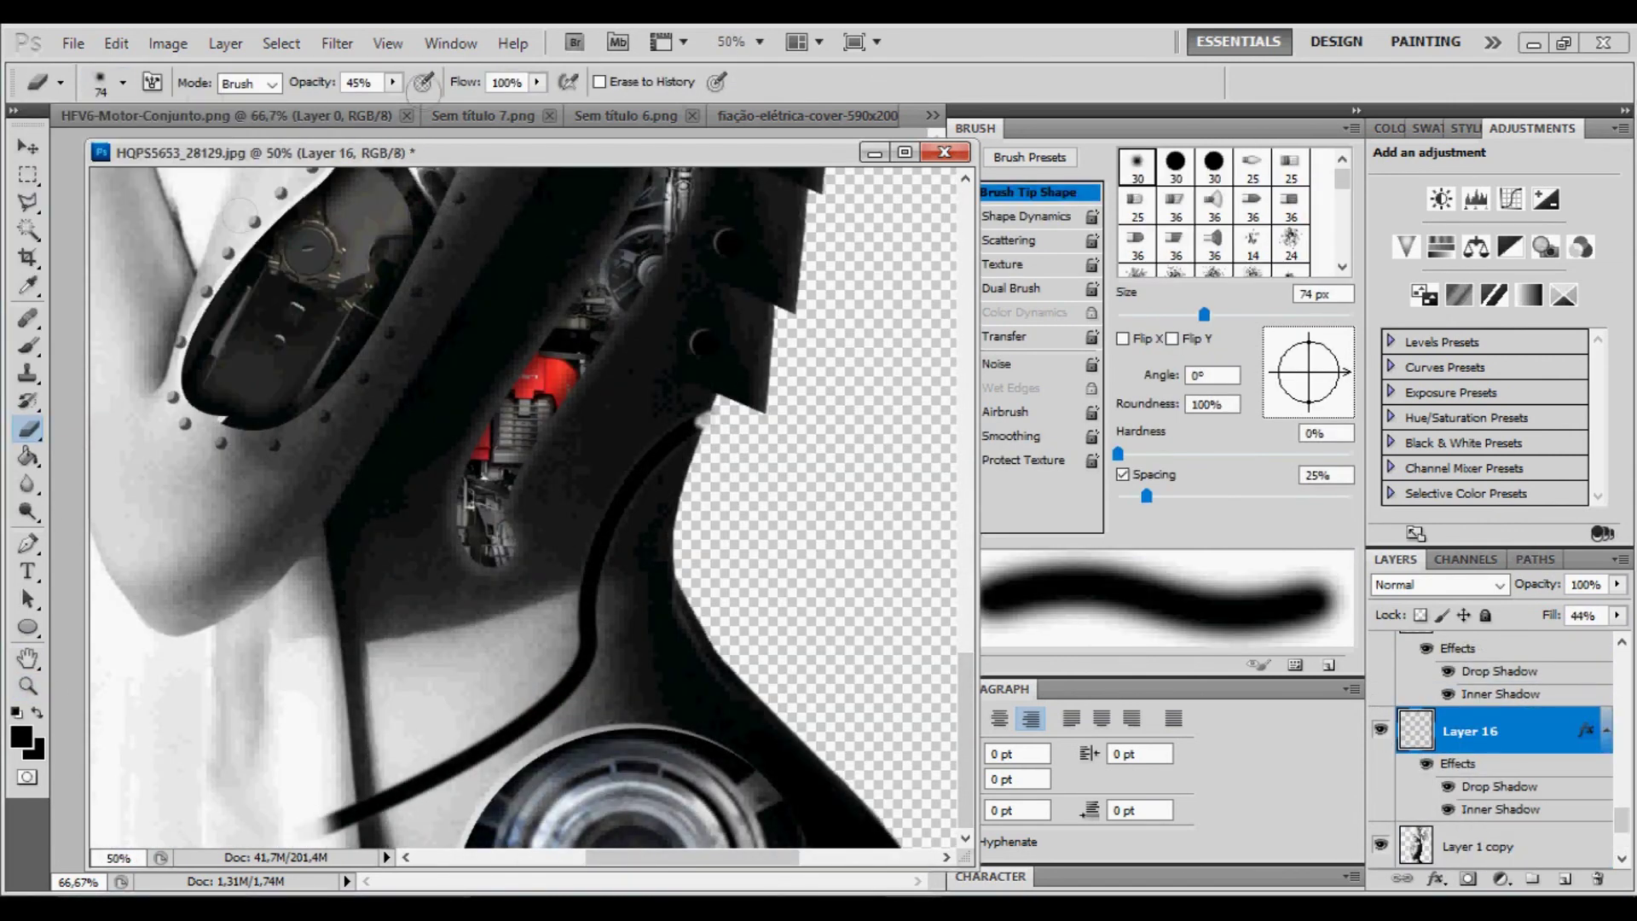
{"action": "double_click", "coordinate": [1499, 786]}
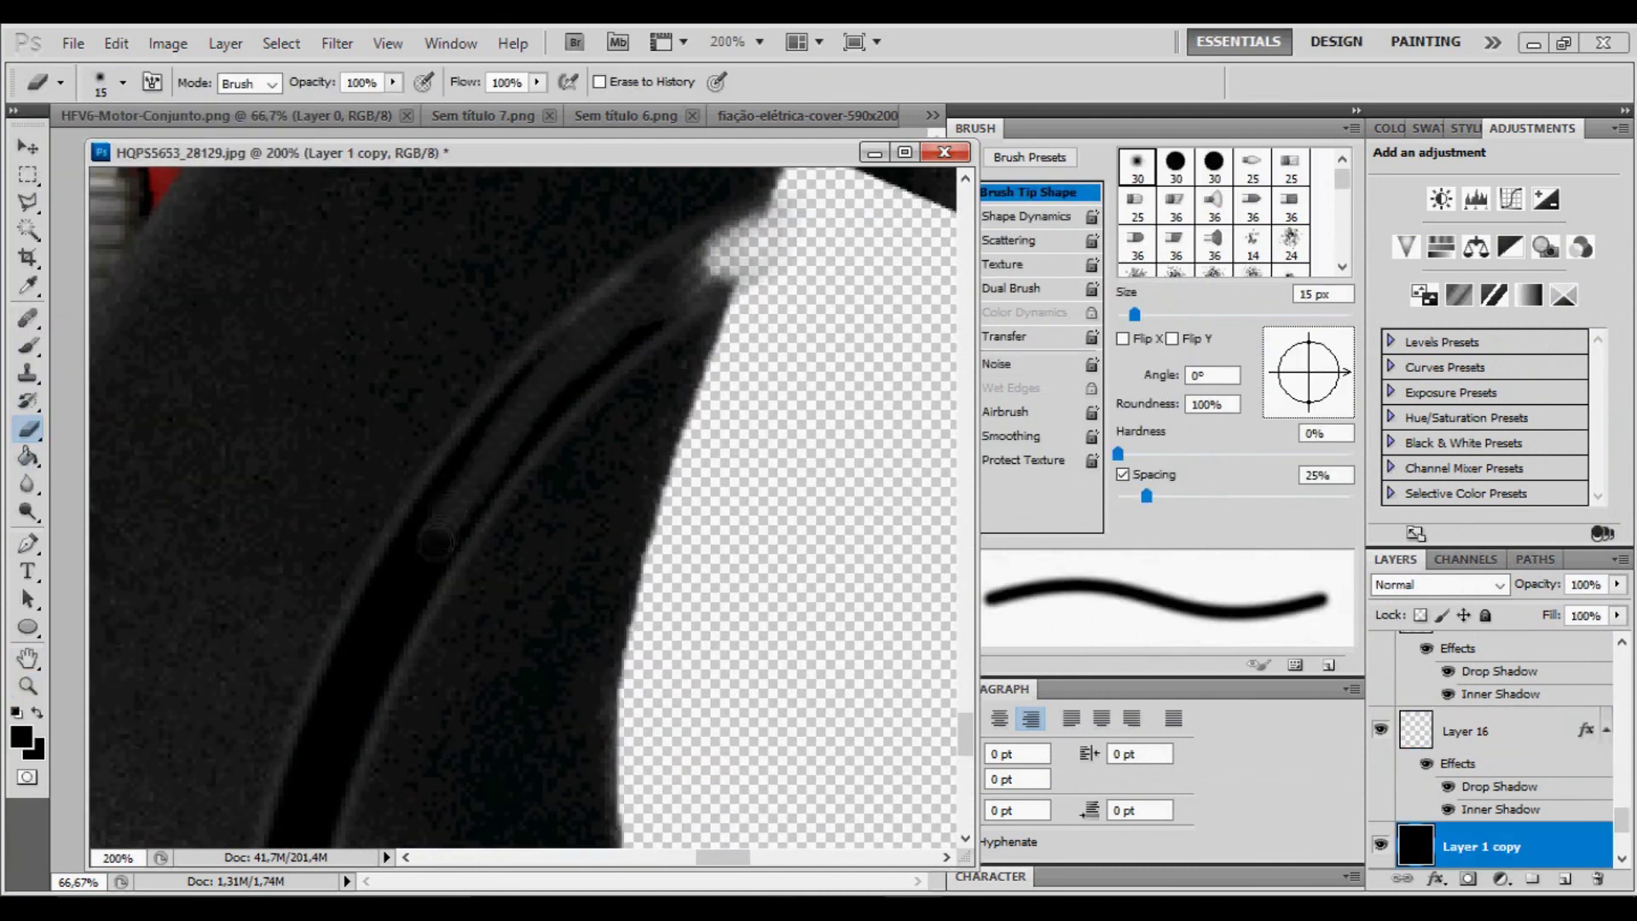
- Paint white highlights along the wire's curved edge on Layer 16
{"action": "left_click_drag", "start_coordinate": [436, 542], "coordinate": [725, 345]}
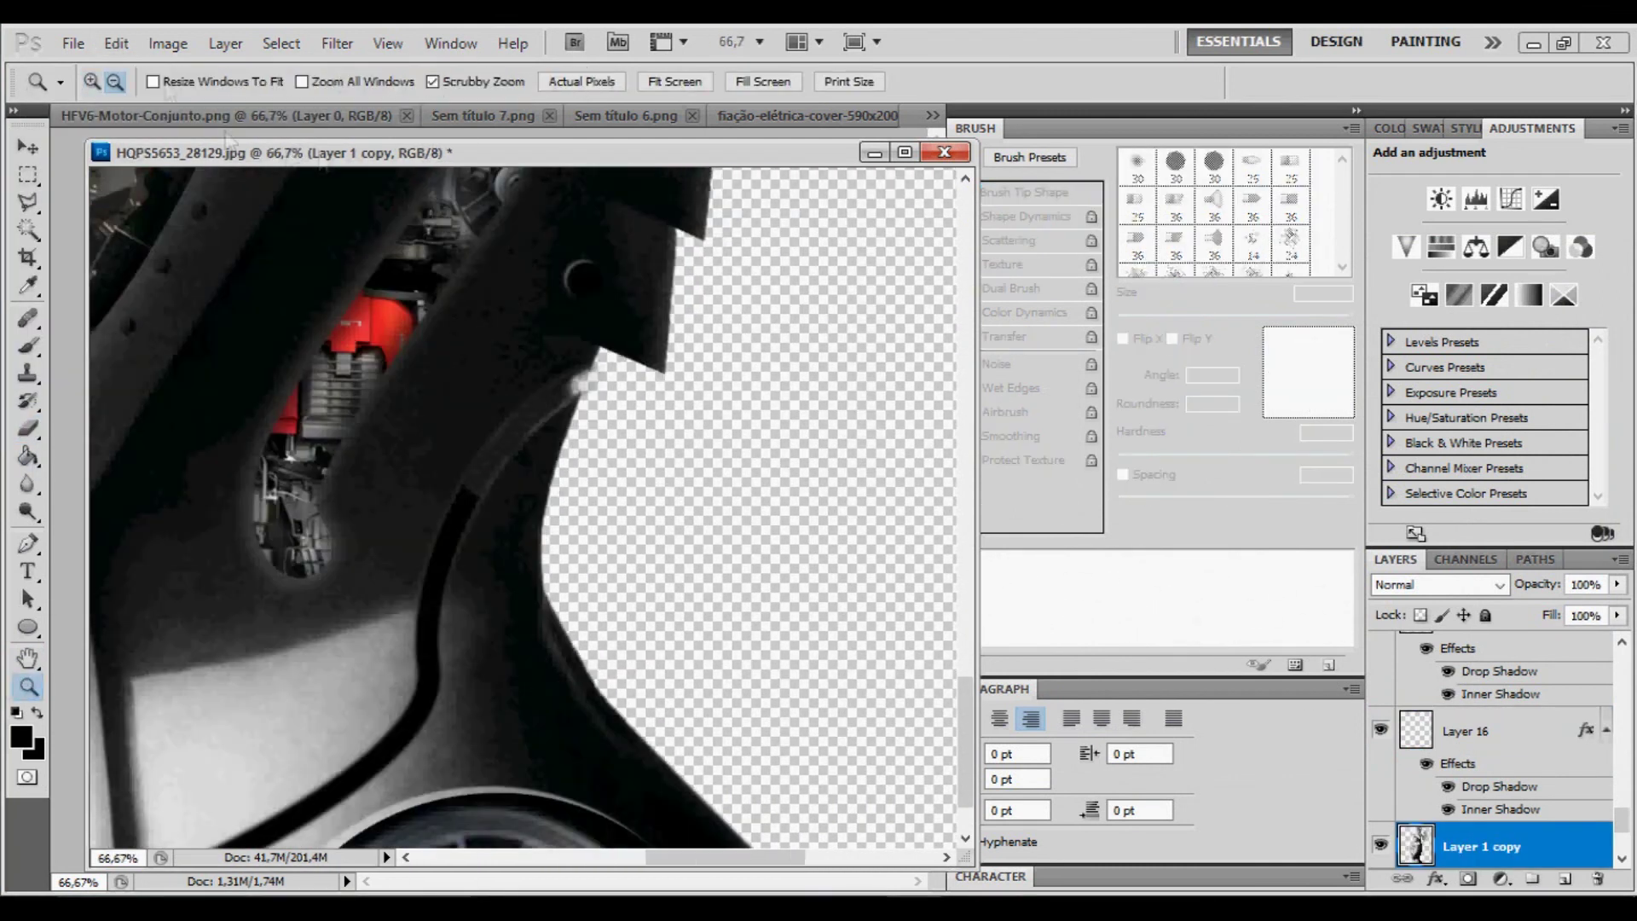
{"action": "left_click", "coordinate": [1466, 731]}
{"action": "left_click_drag", "start_coordinate": [725, 342], "coordinate": [217, 798]}
{"action": "mouse_move", "coordinate": [762, 305]}
{"action": "left_mouse_down"}
{"action": "mouse_move", "coordinate": [512, 512]}
{"action": "mouse_move", "coordinate": [217, 797]}
{"action": "left_mouse_up"}
{"action": "key", "text": "z"}
{"action": "key", "text": "ctrl+0"}
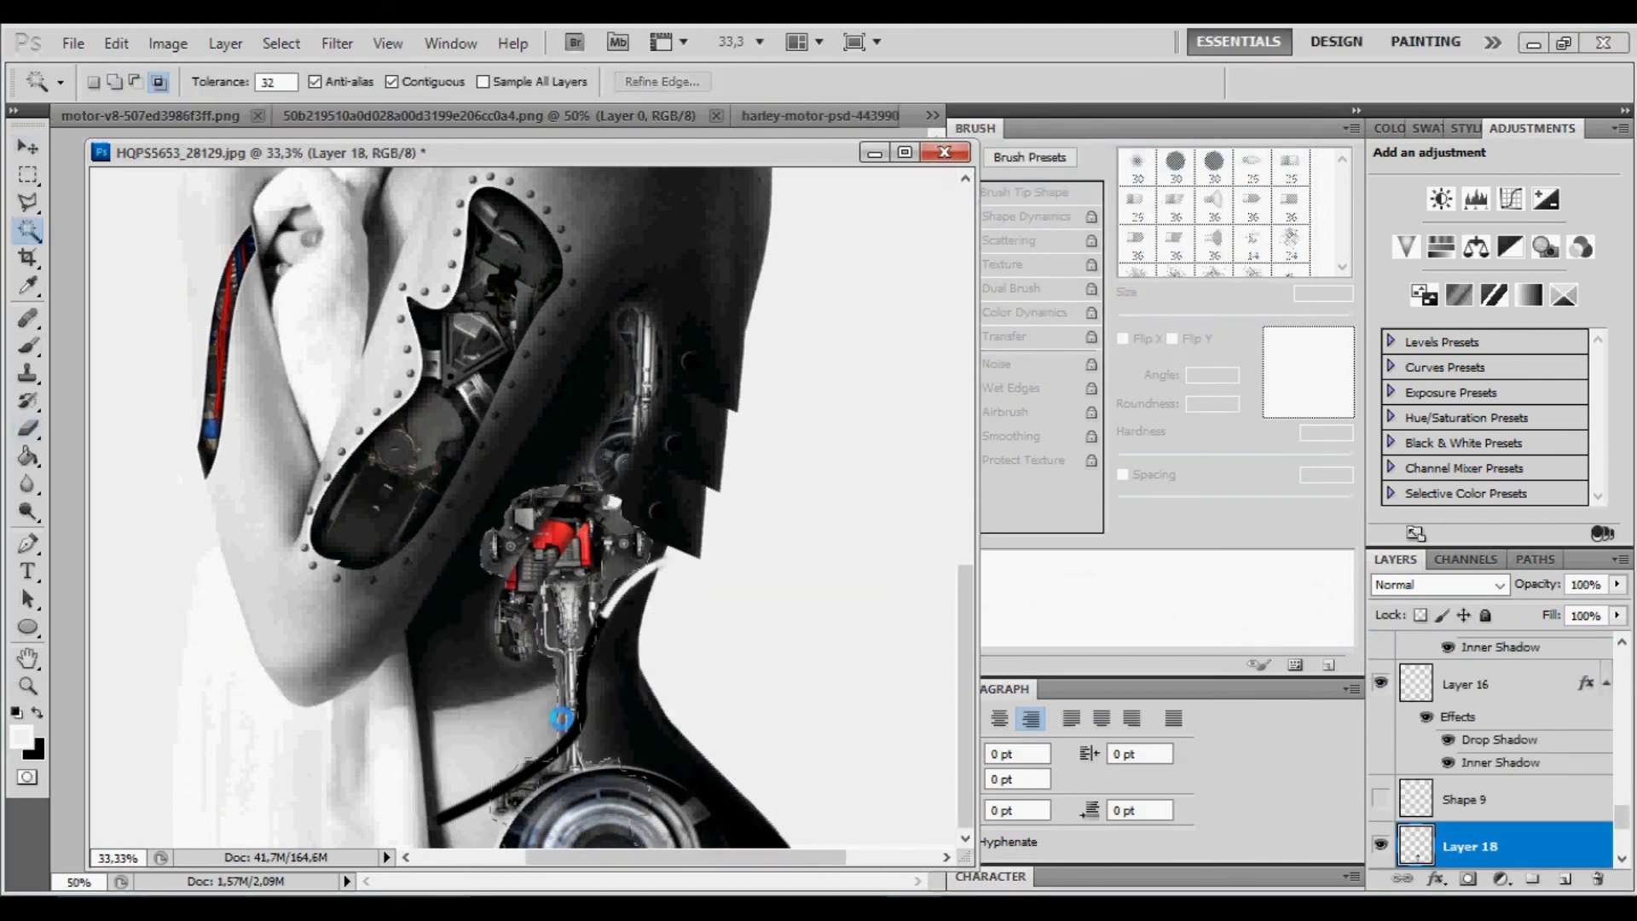
- Remove the inner shadow from the Layer 16 wire
{"action": "double_click", "coordinate": [1533, 722]}
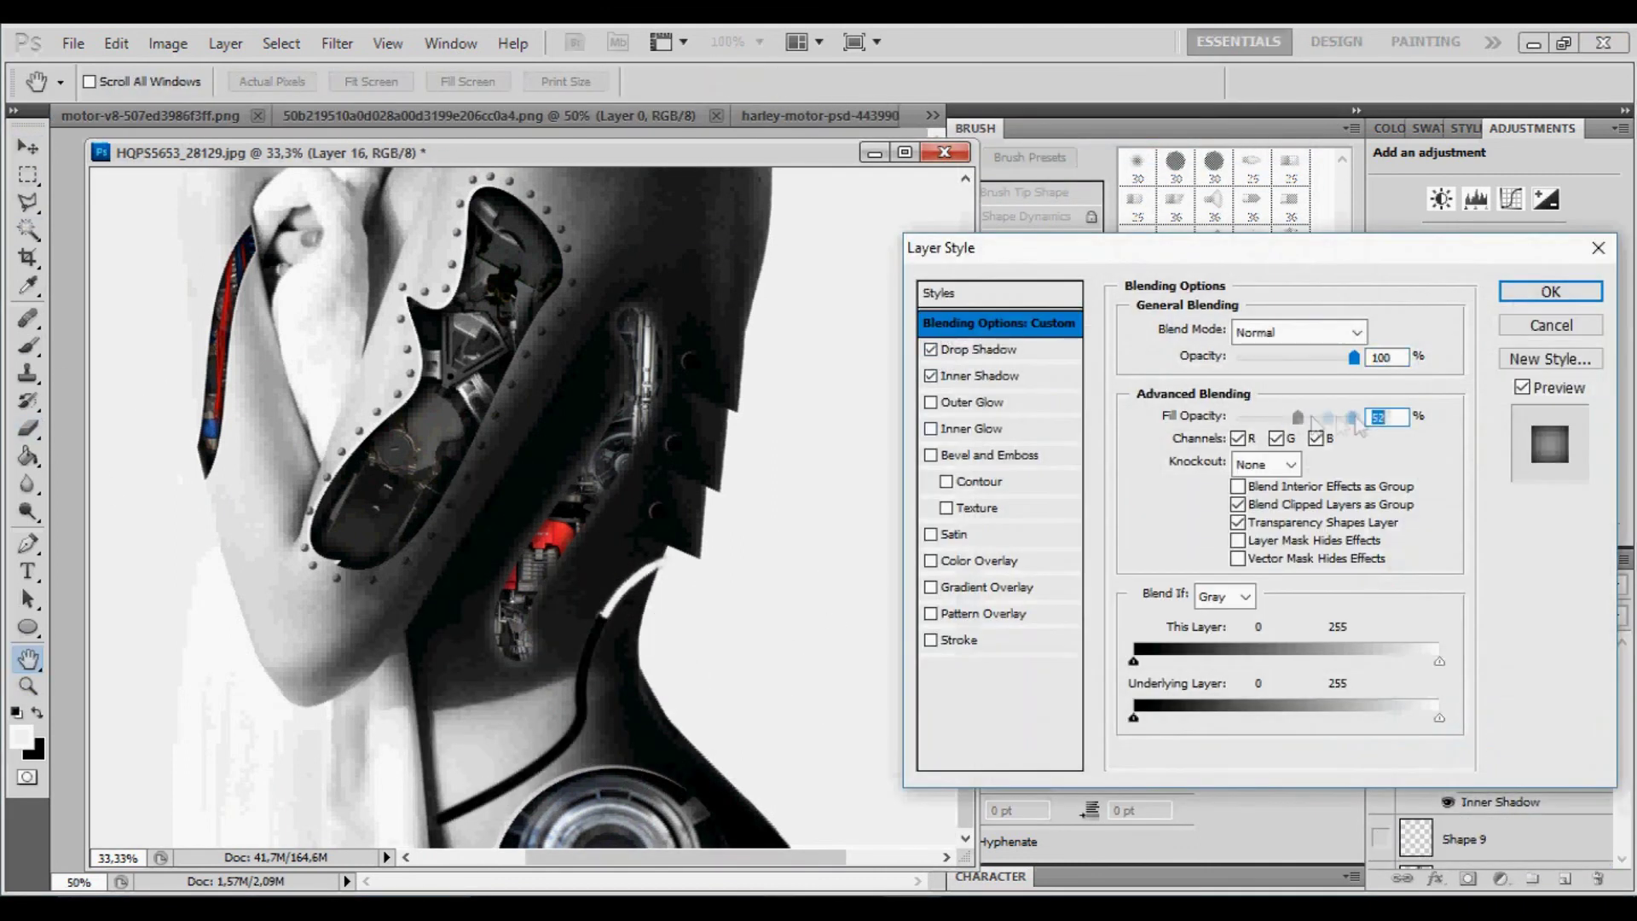
{"action": "left_click", "coordinate": [968, 369]}
{"action": "left_click", "coordinate": [1553, 293]}
- Take the Eraser to Layer 1 copy to clean up the white neck stripe edge
{"action": "left_click", "coordinate": [1501, 677]}
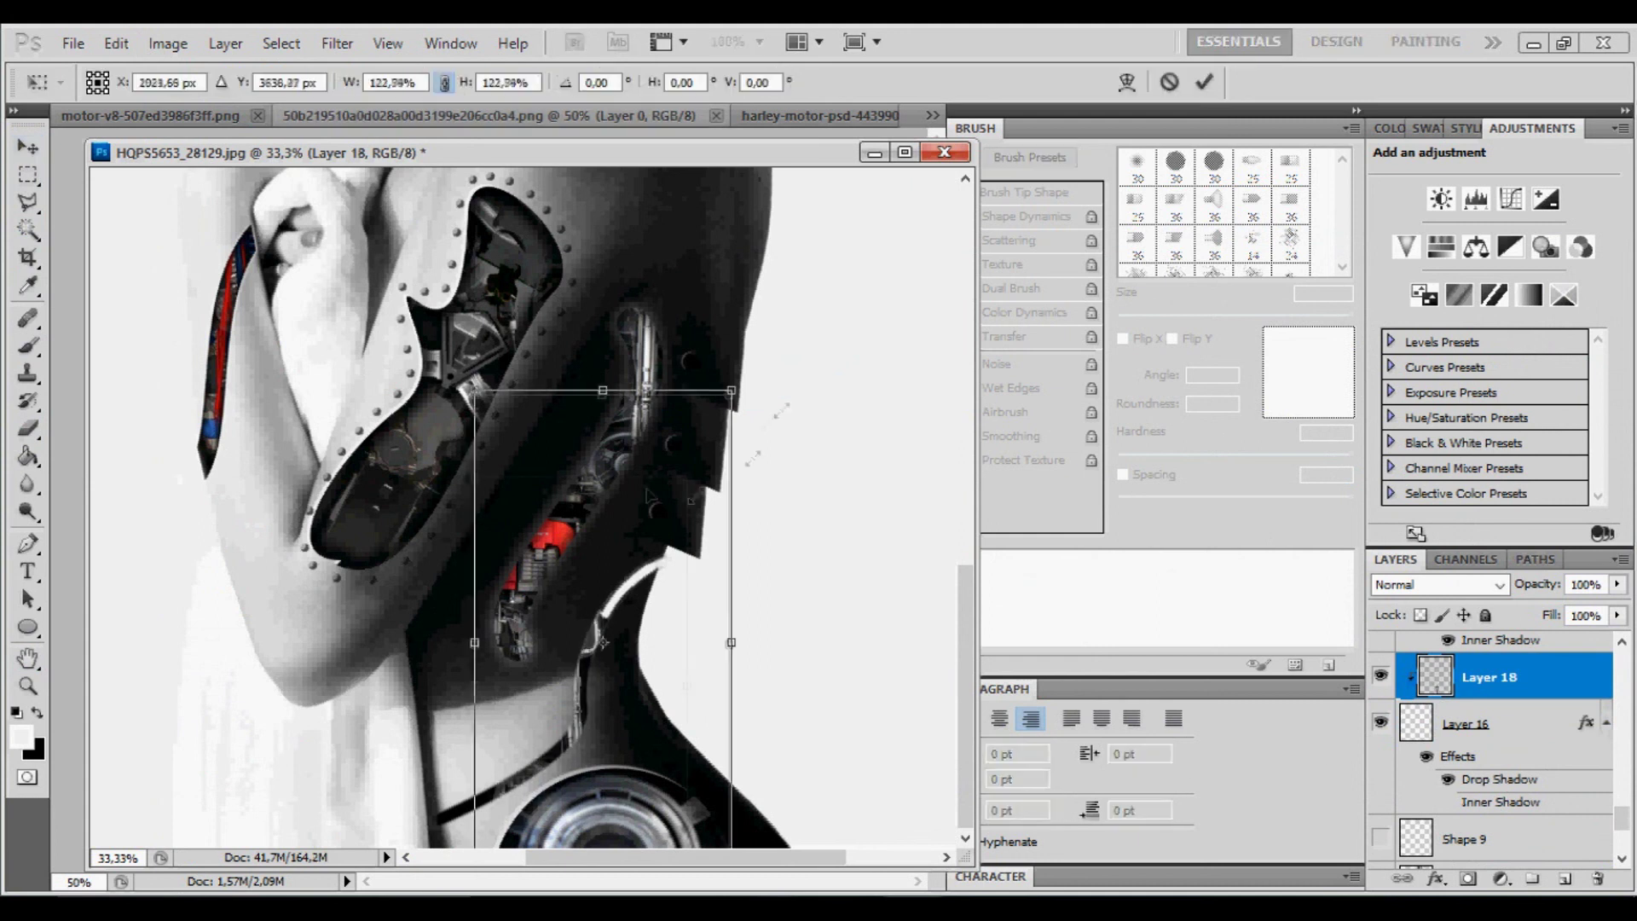
{"action": "left_click", "coordinate": [28, 429]}
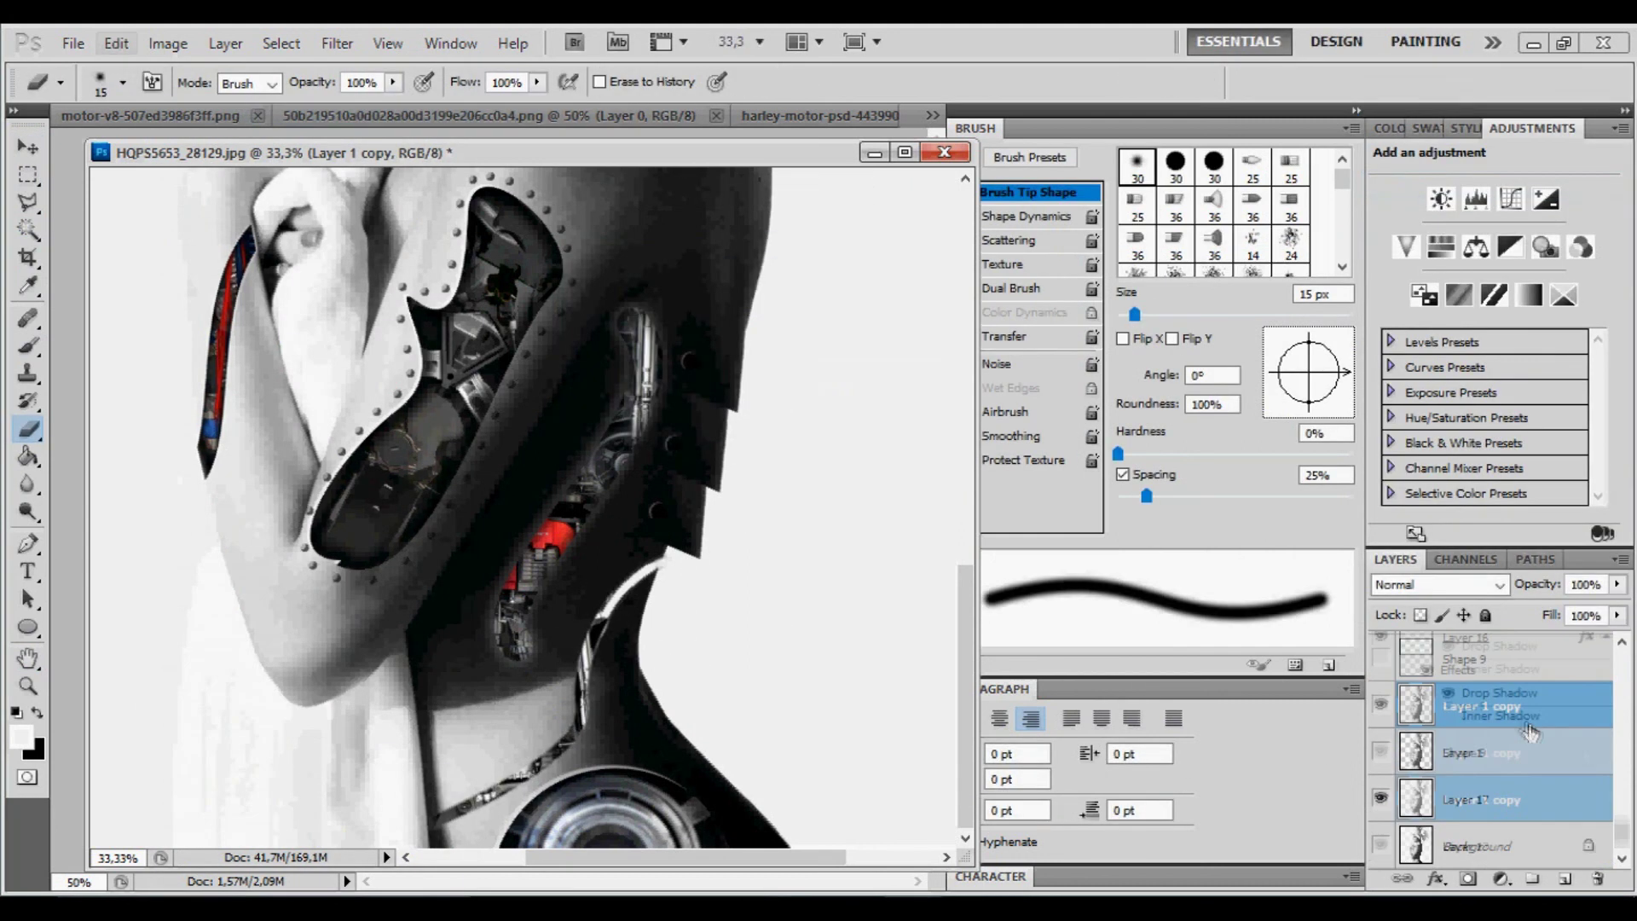
{"action": "left_click", "coordinate": [1462, 846]}
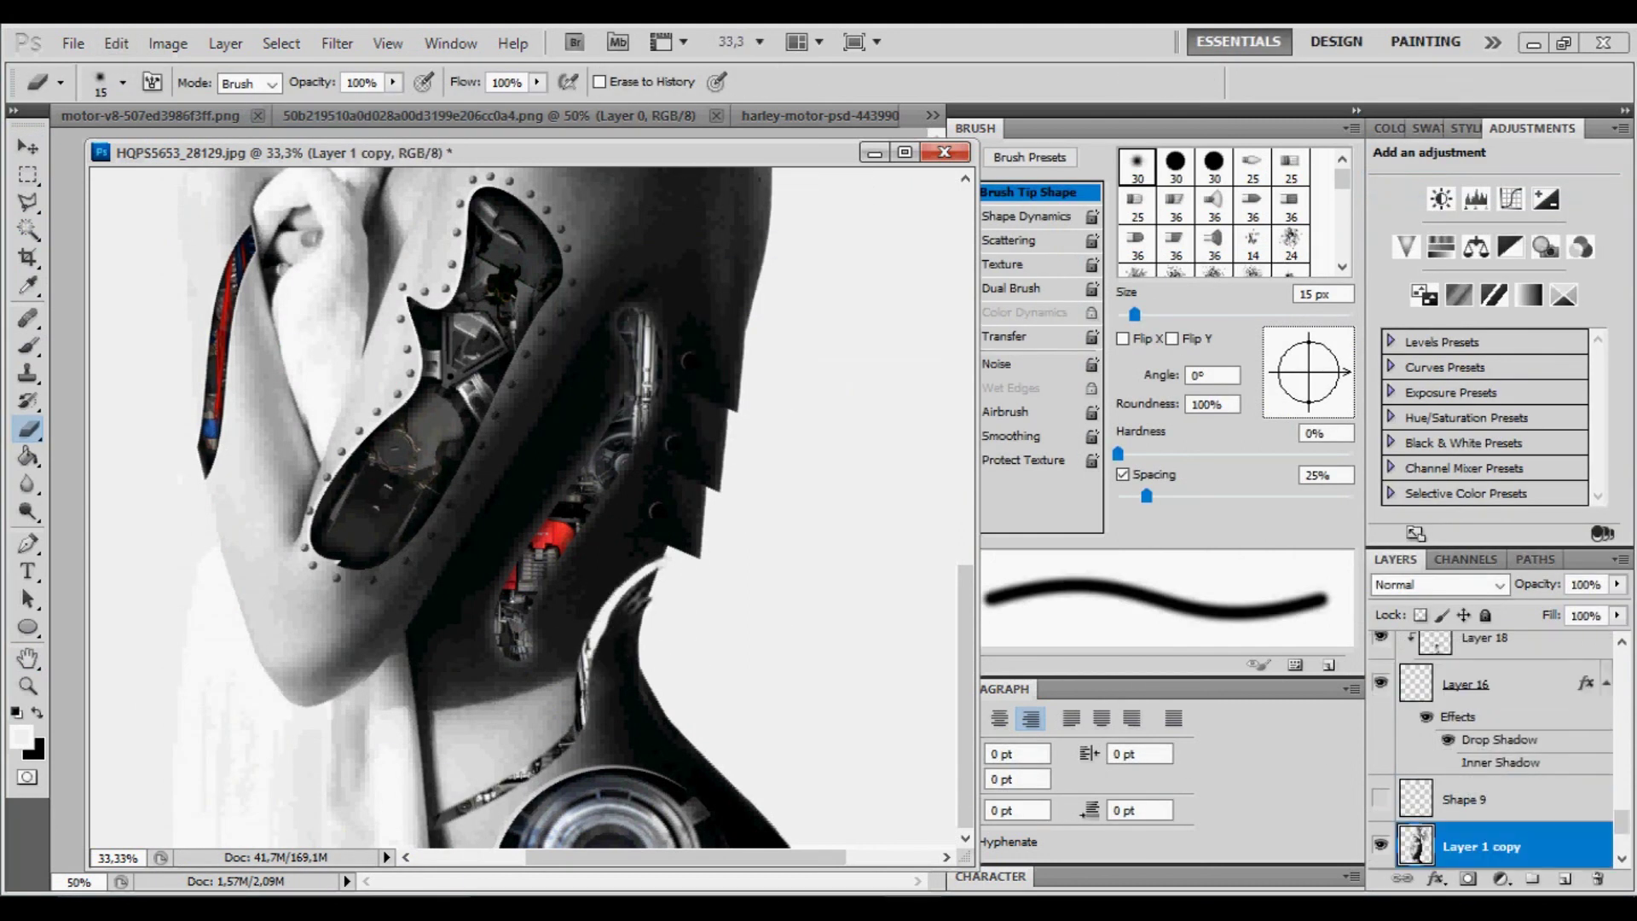
{"action": "scroll", "coordinate": [648, 580], "scroll_direction": "up", "scroll_amount": 5}
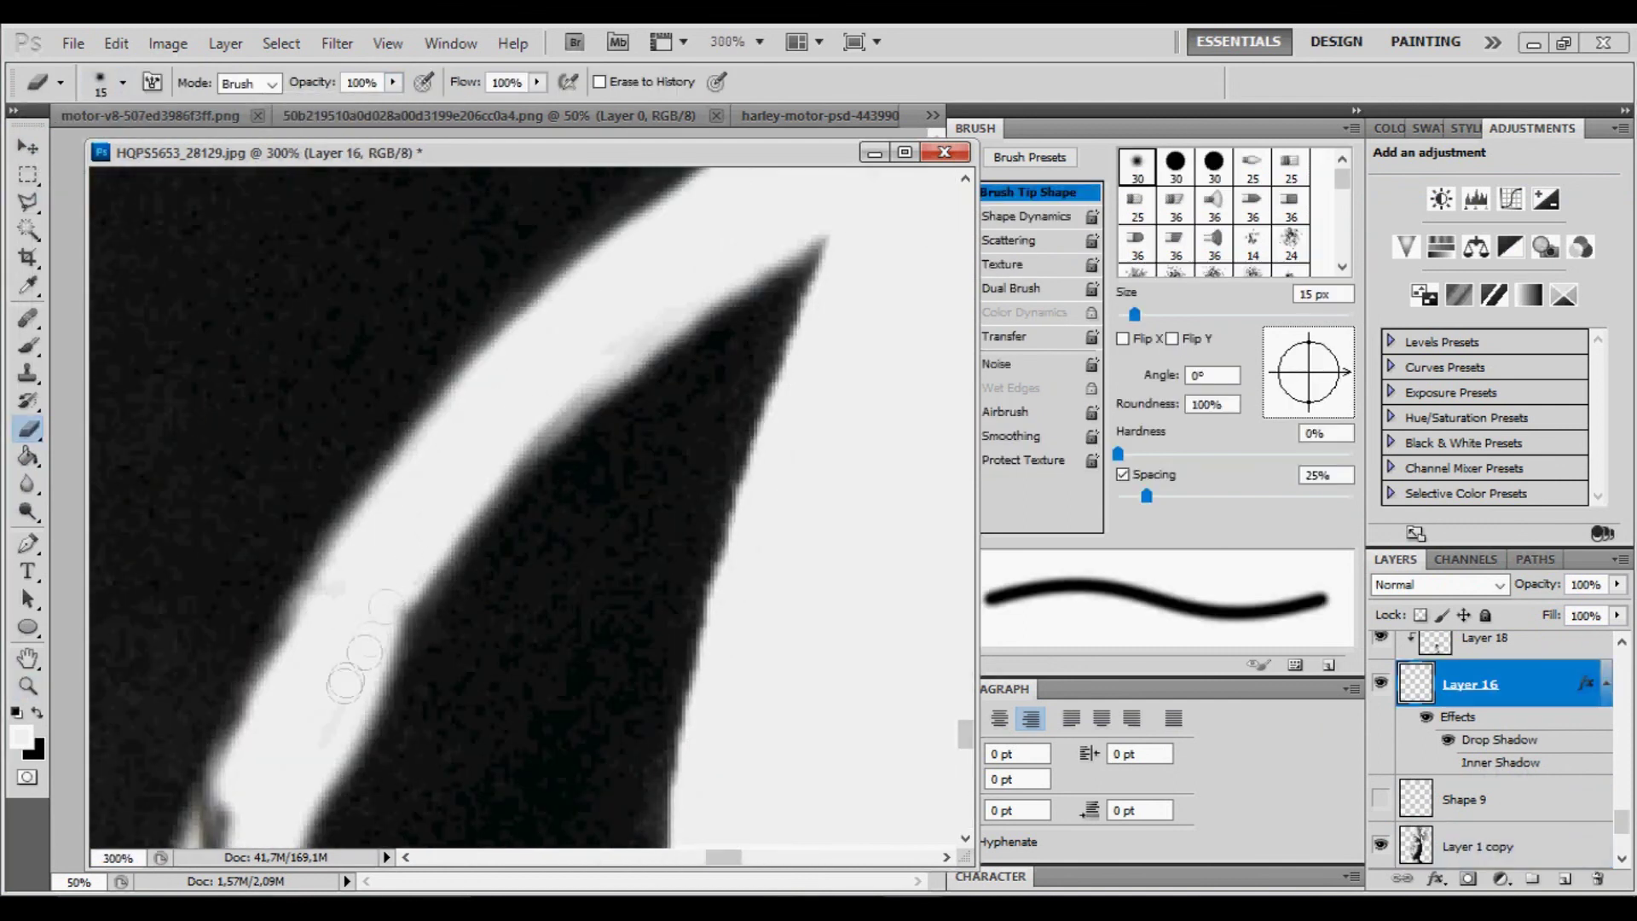